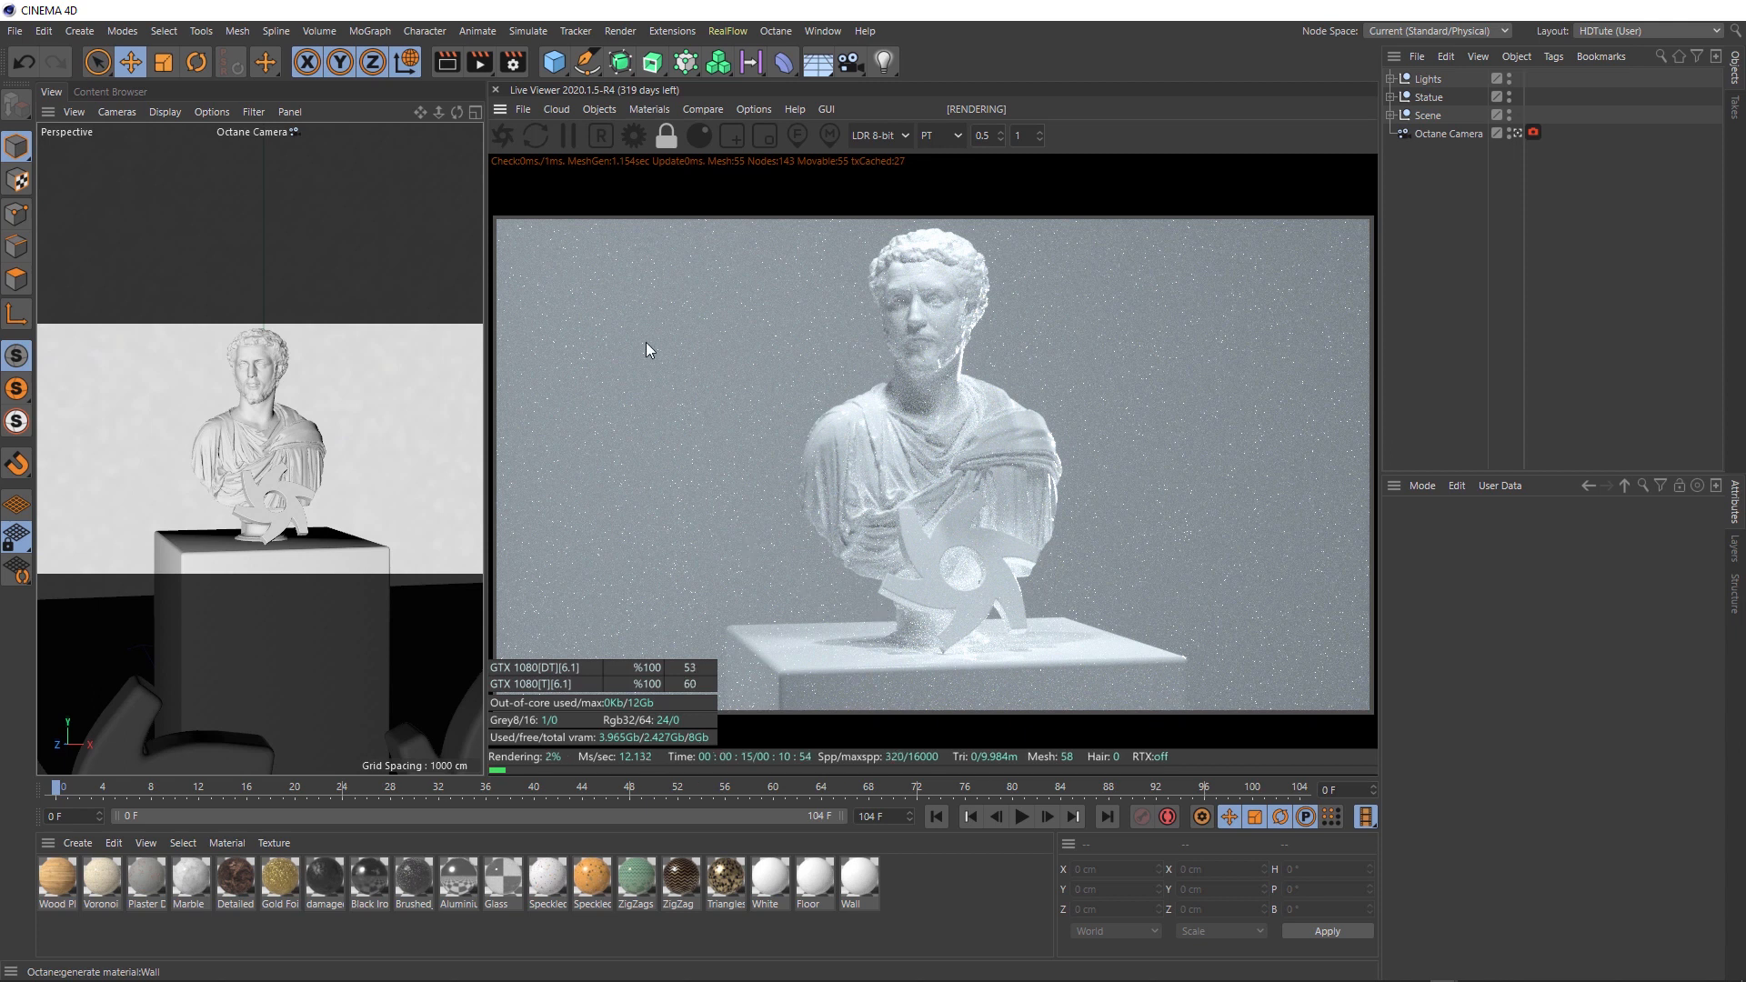
Step: Open the Octane settings, set the Pathtracing max samples to 1000 and restart the live render
left_click(634, 136)
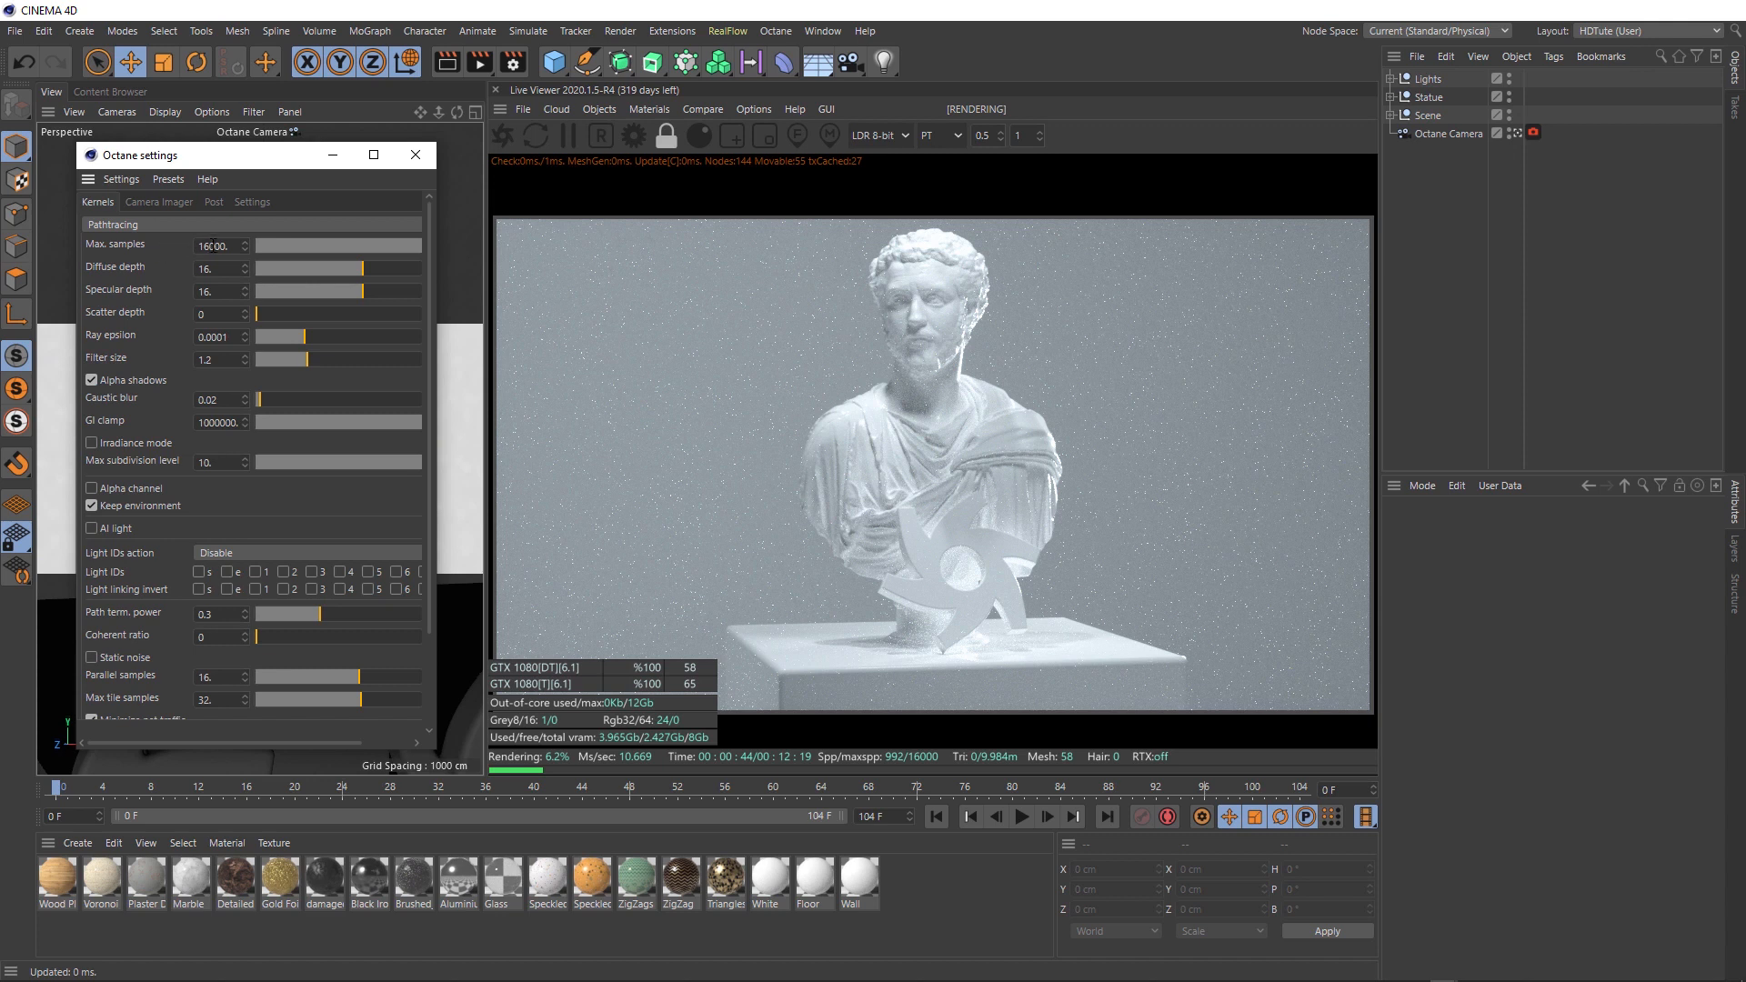
left_click(211, 245)
key("BackSpace")
key("Return")
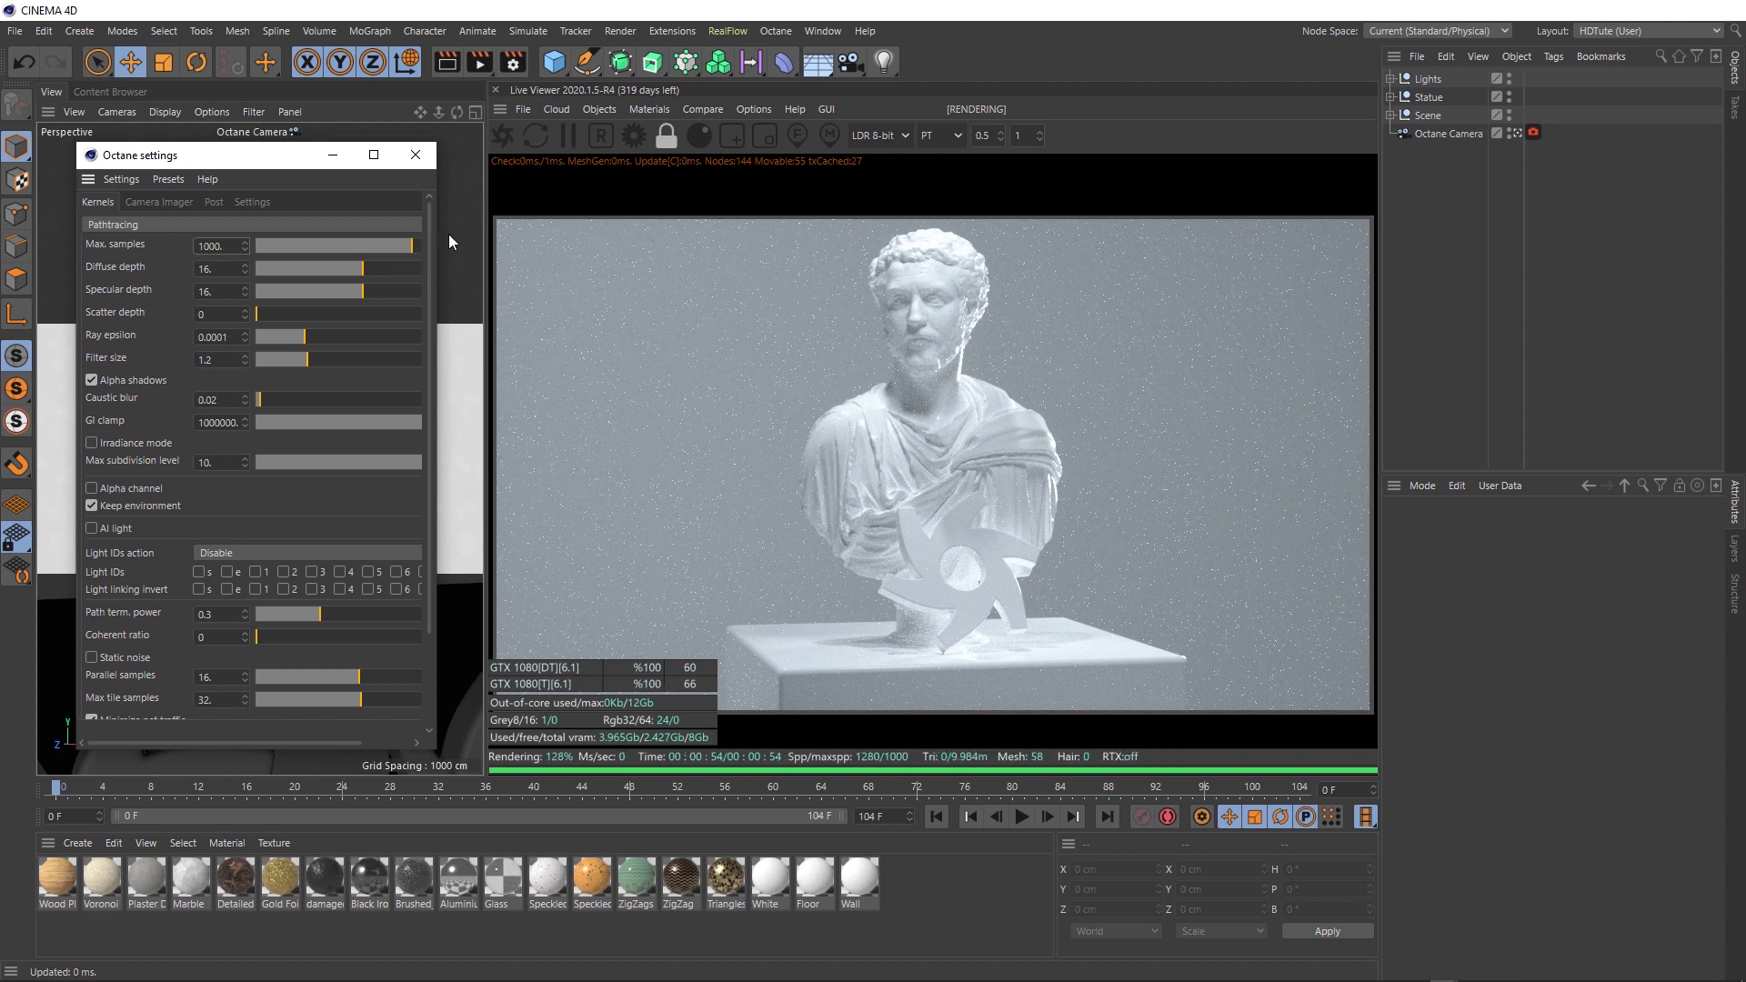
left_click(503, 136)
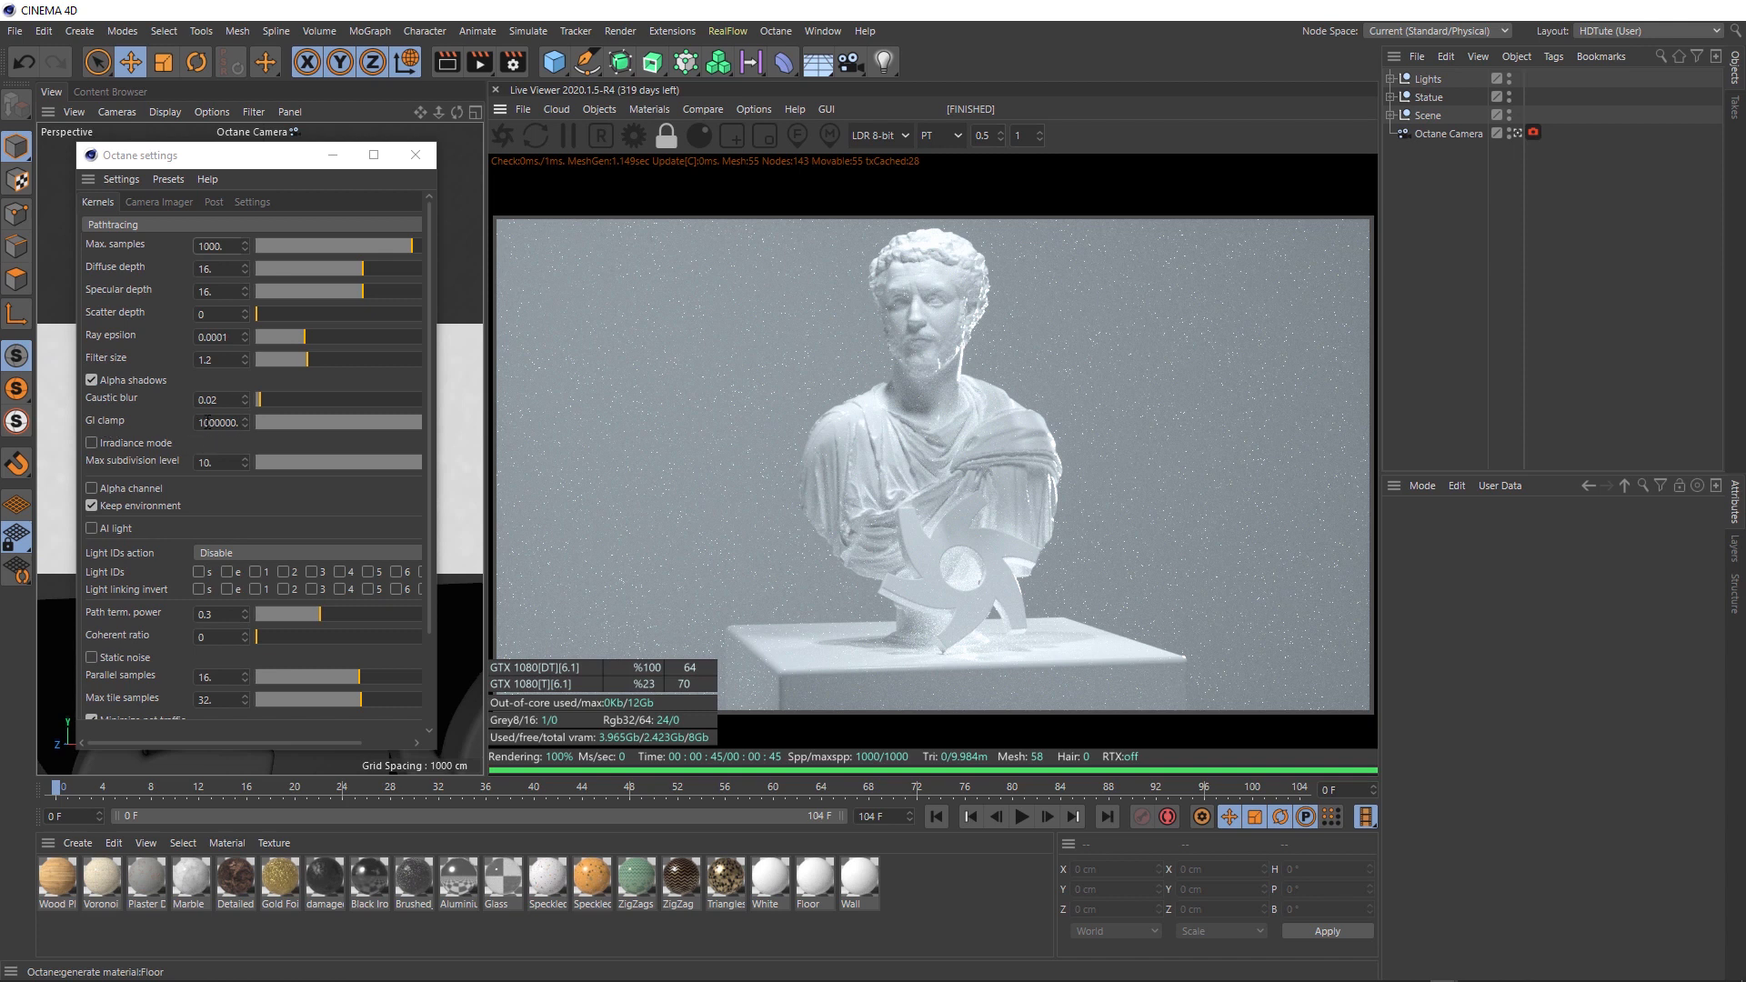
Step: Set the GI clamp of the Pathtracing kernel to 10
left_click_drag(207, 422, 274, 427)
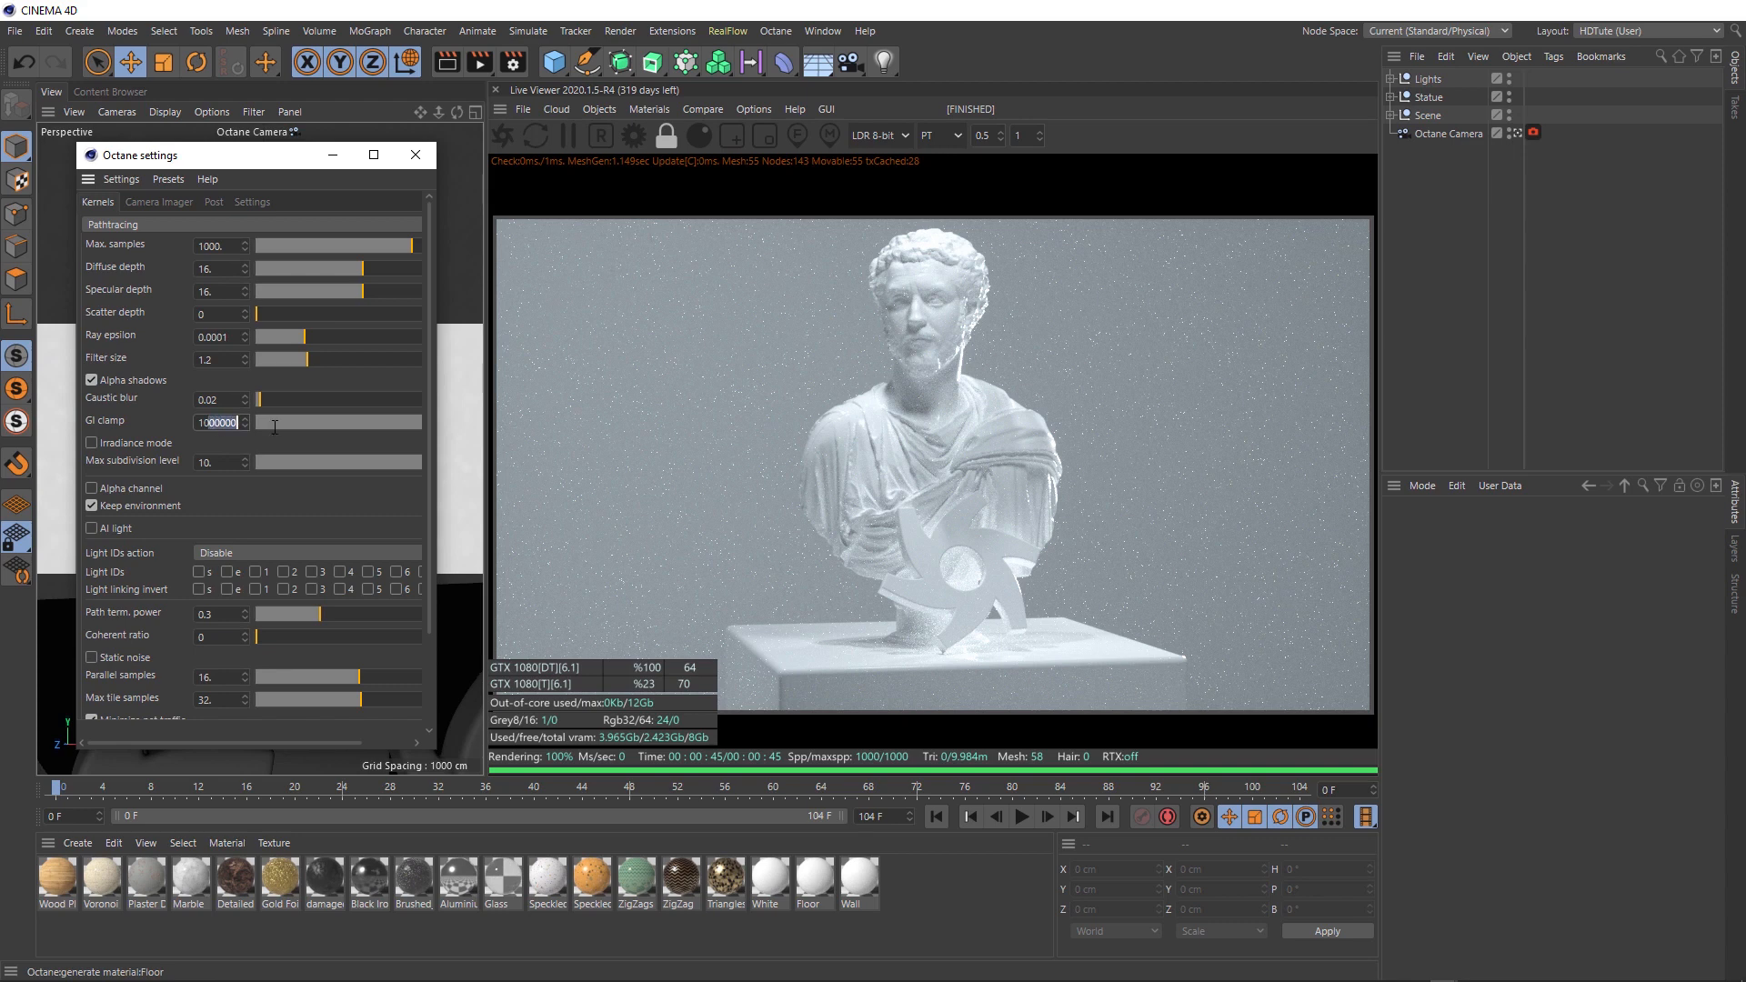
type("0")
key("Return")
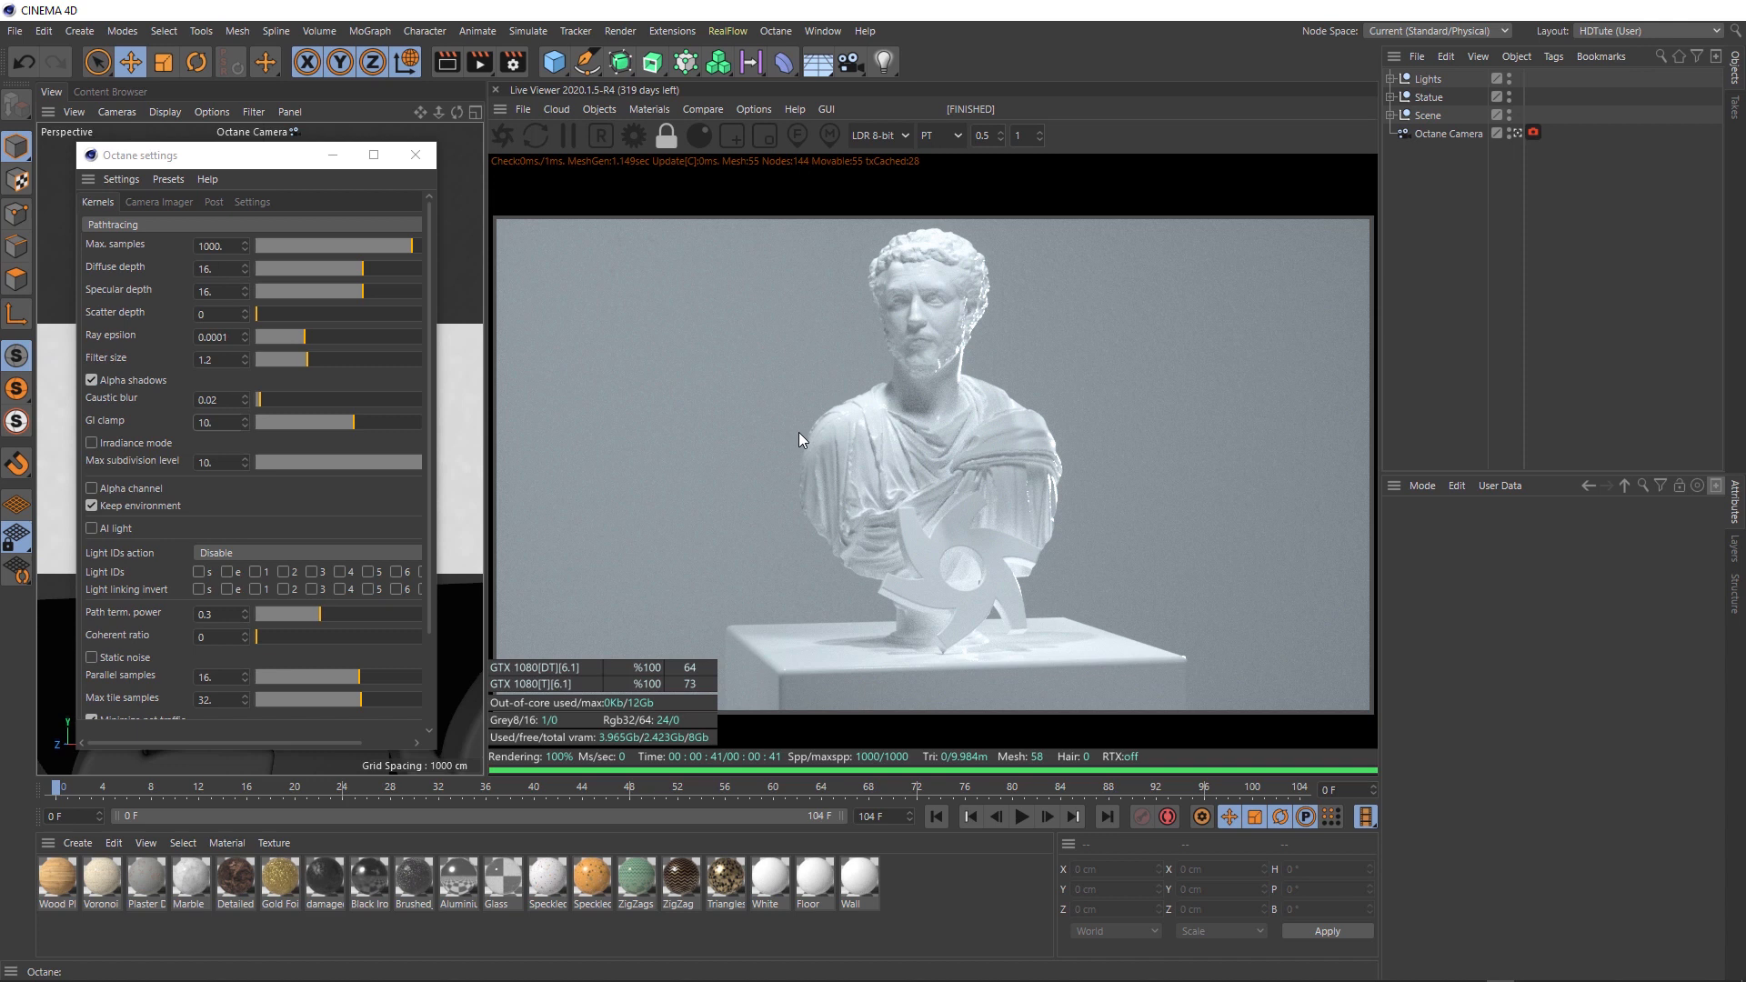
Step: Store the current render buffer for comparison and set both the diffuse depth and specular depth to 0
right_click(926, 368)
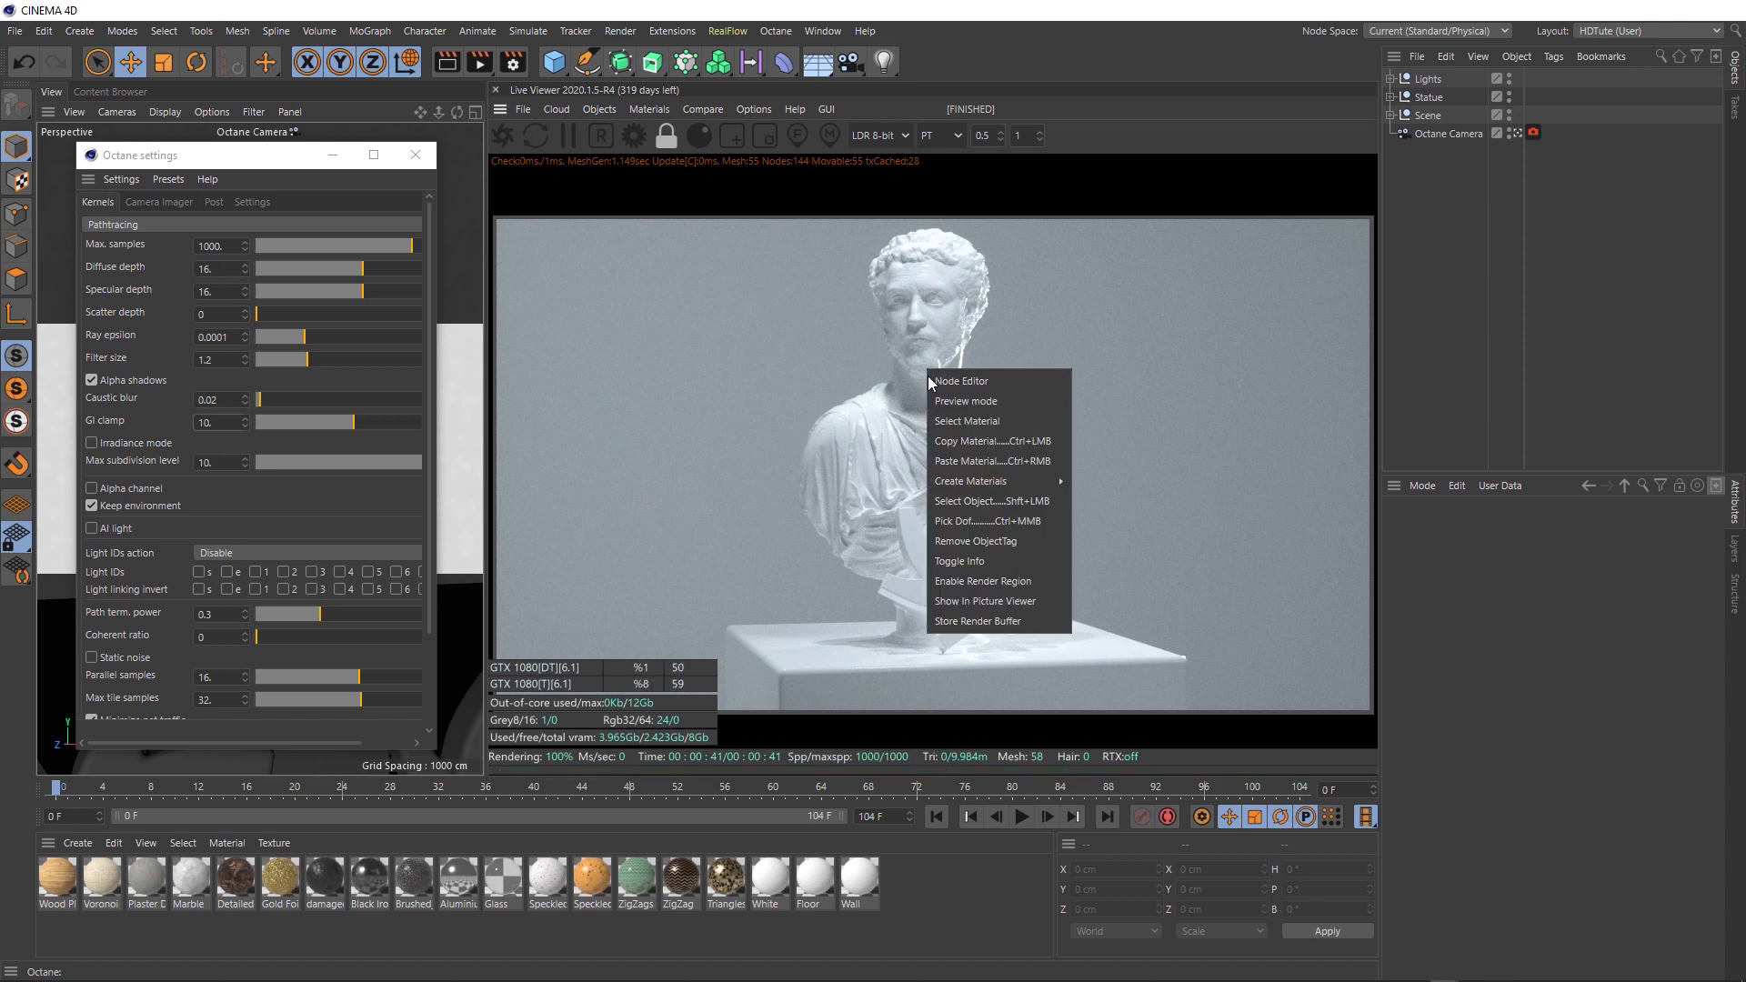
left_click(1033, 622)
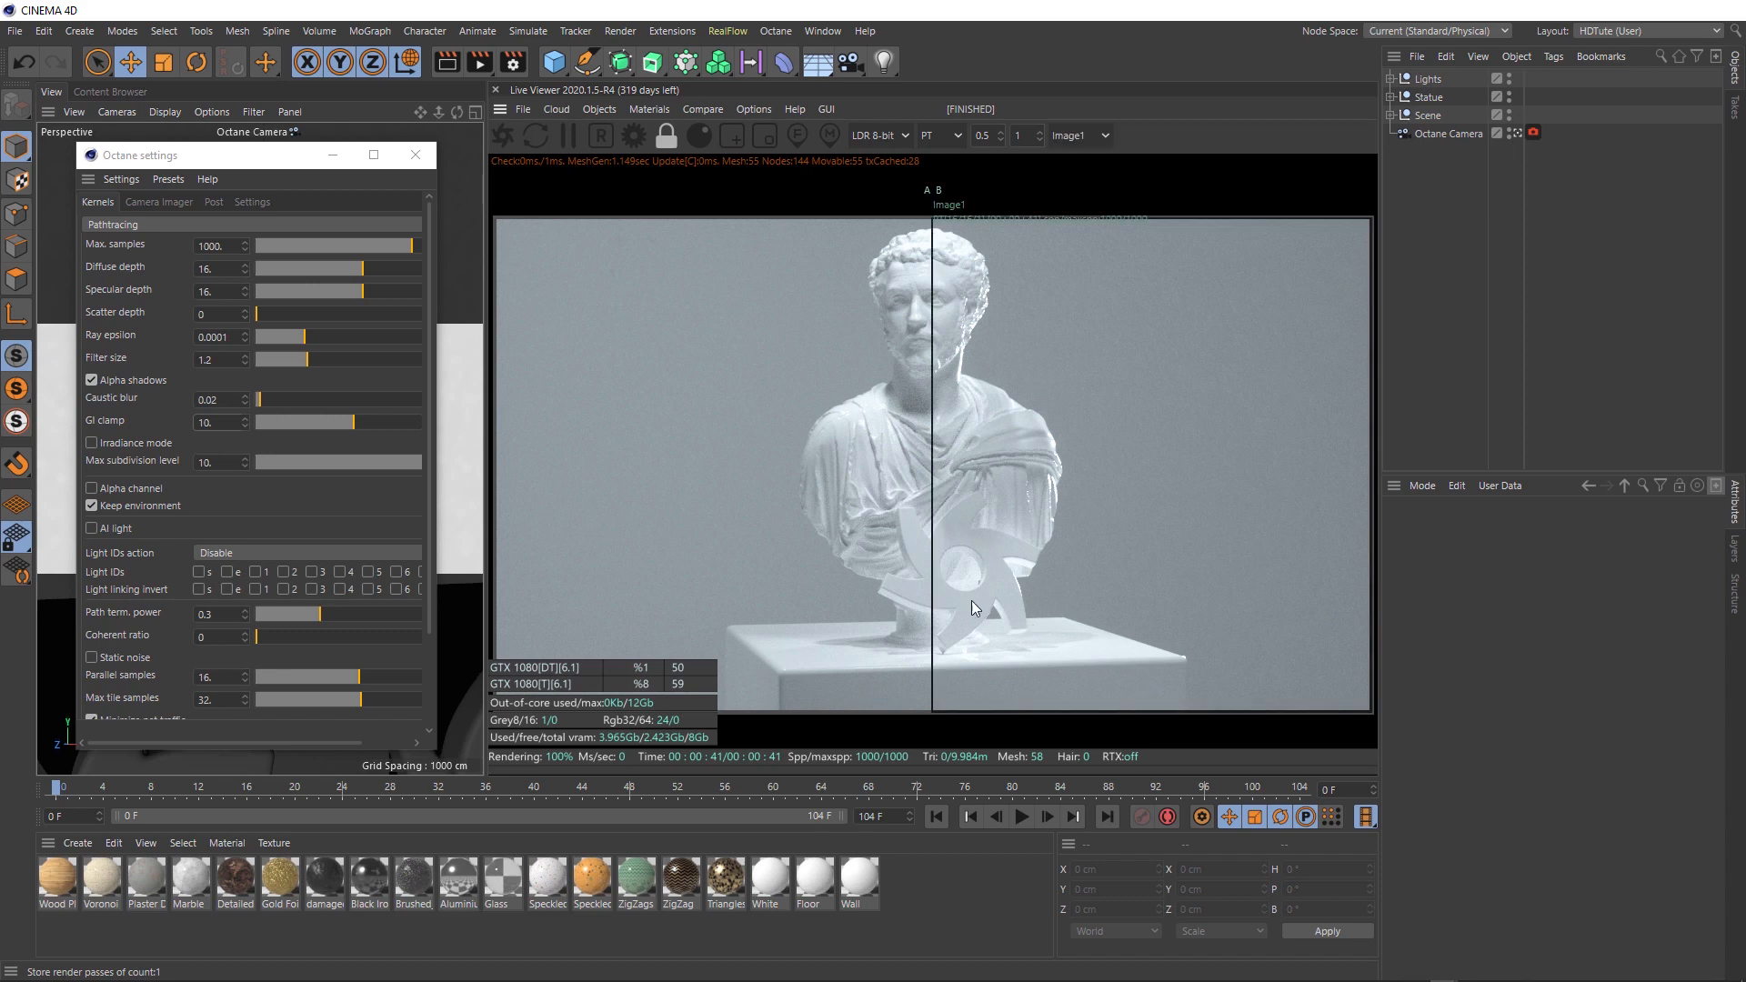
left_click_drag(337, 267, 238, 291)
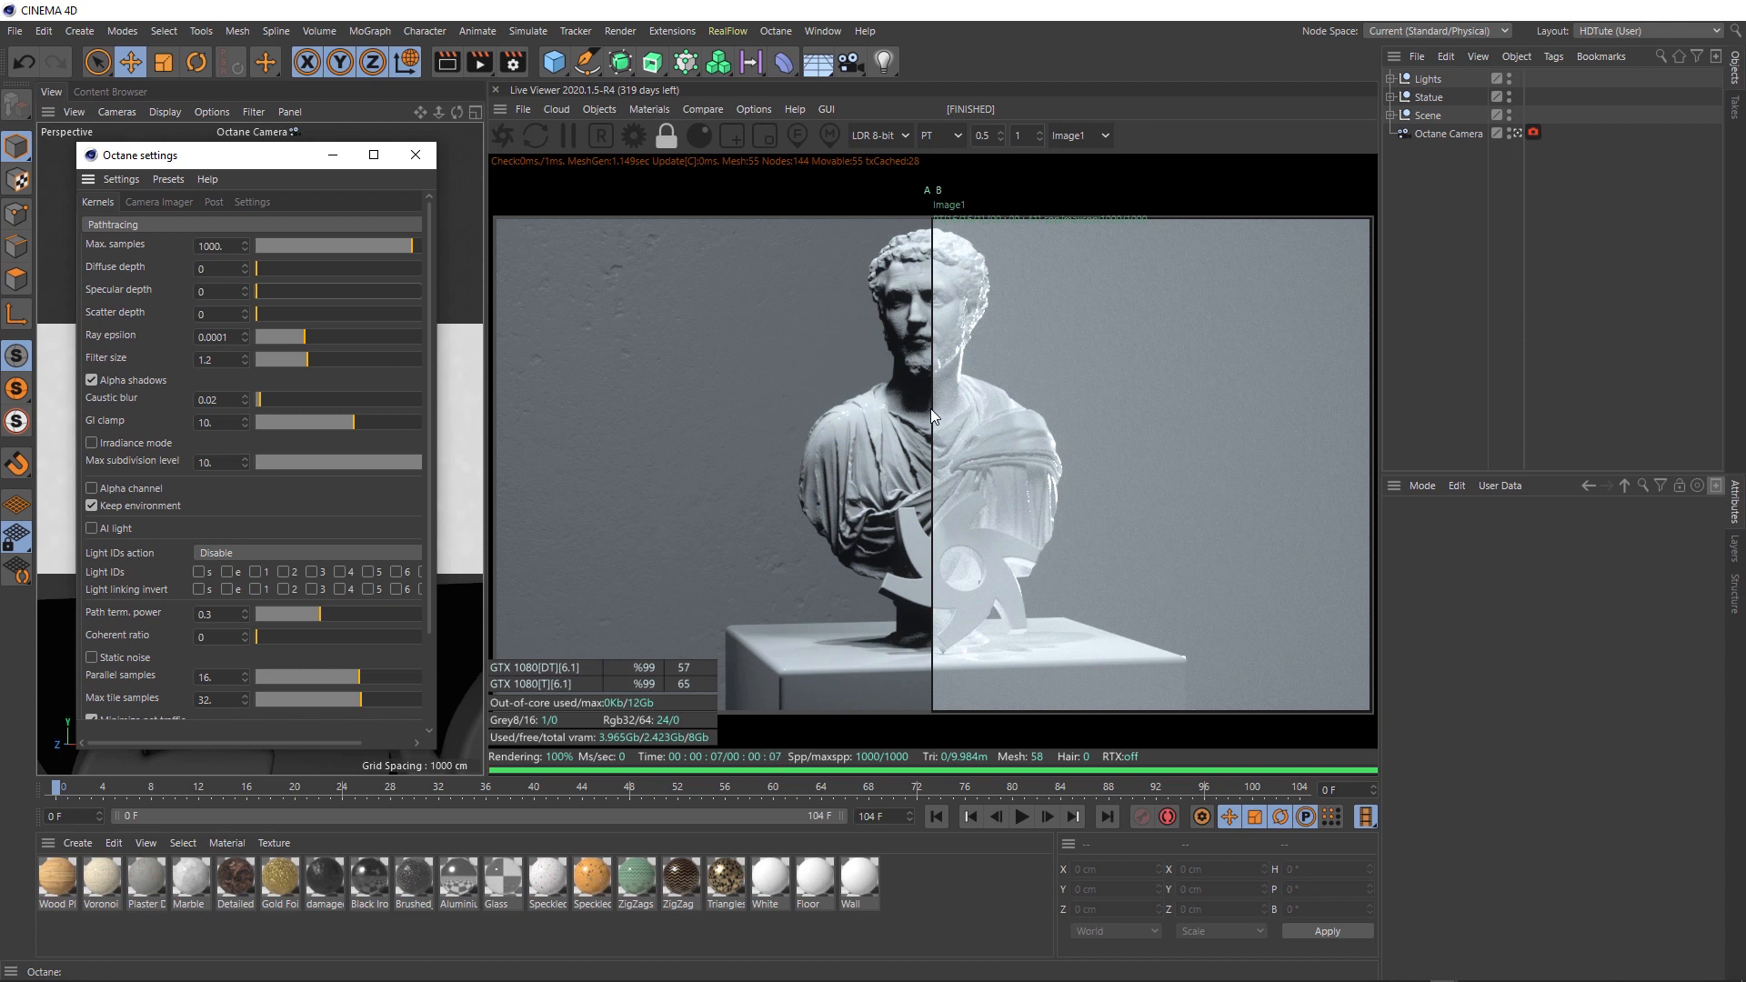
Step: Compare the zero-depth render with the stored image across the whole frame using the A/B divider
left_click_drag(931, 407, 1278, 406)
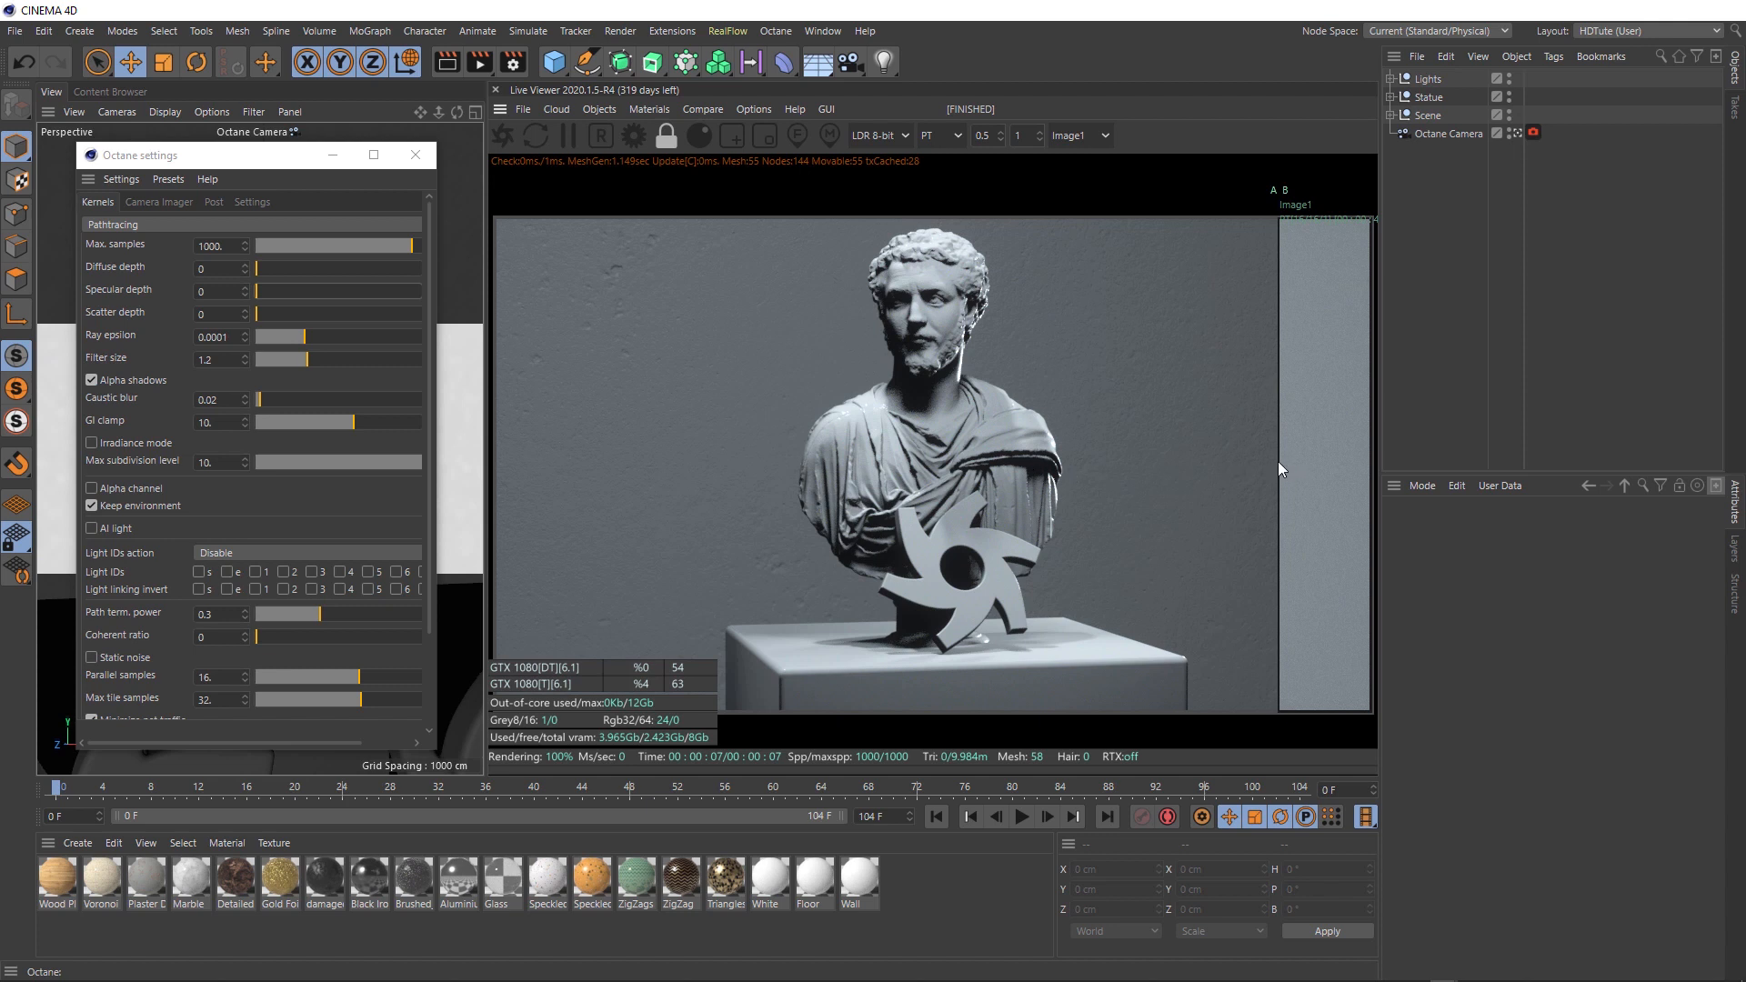
left_click_drag(1279, 461, 659, 441)
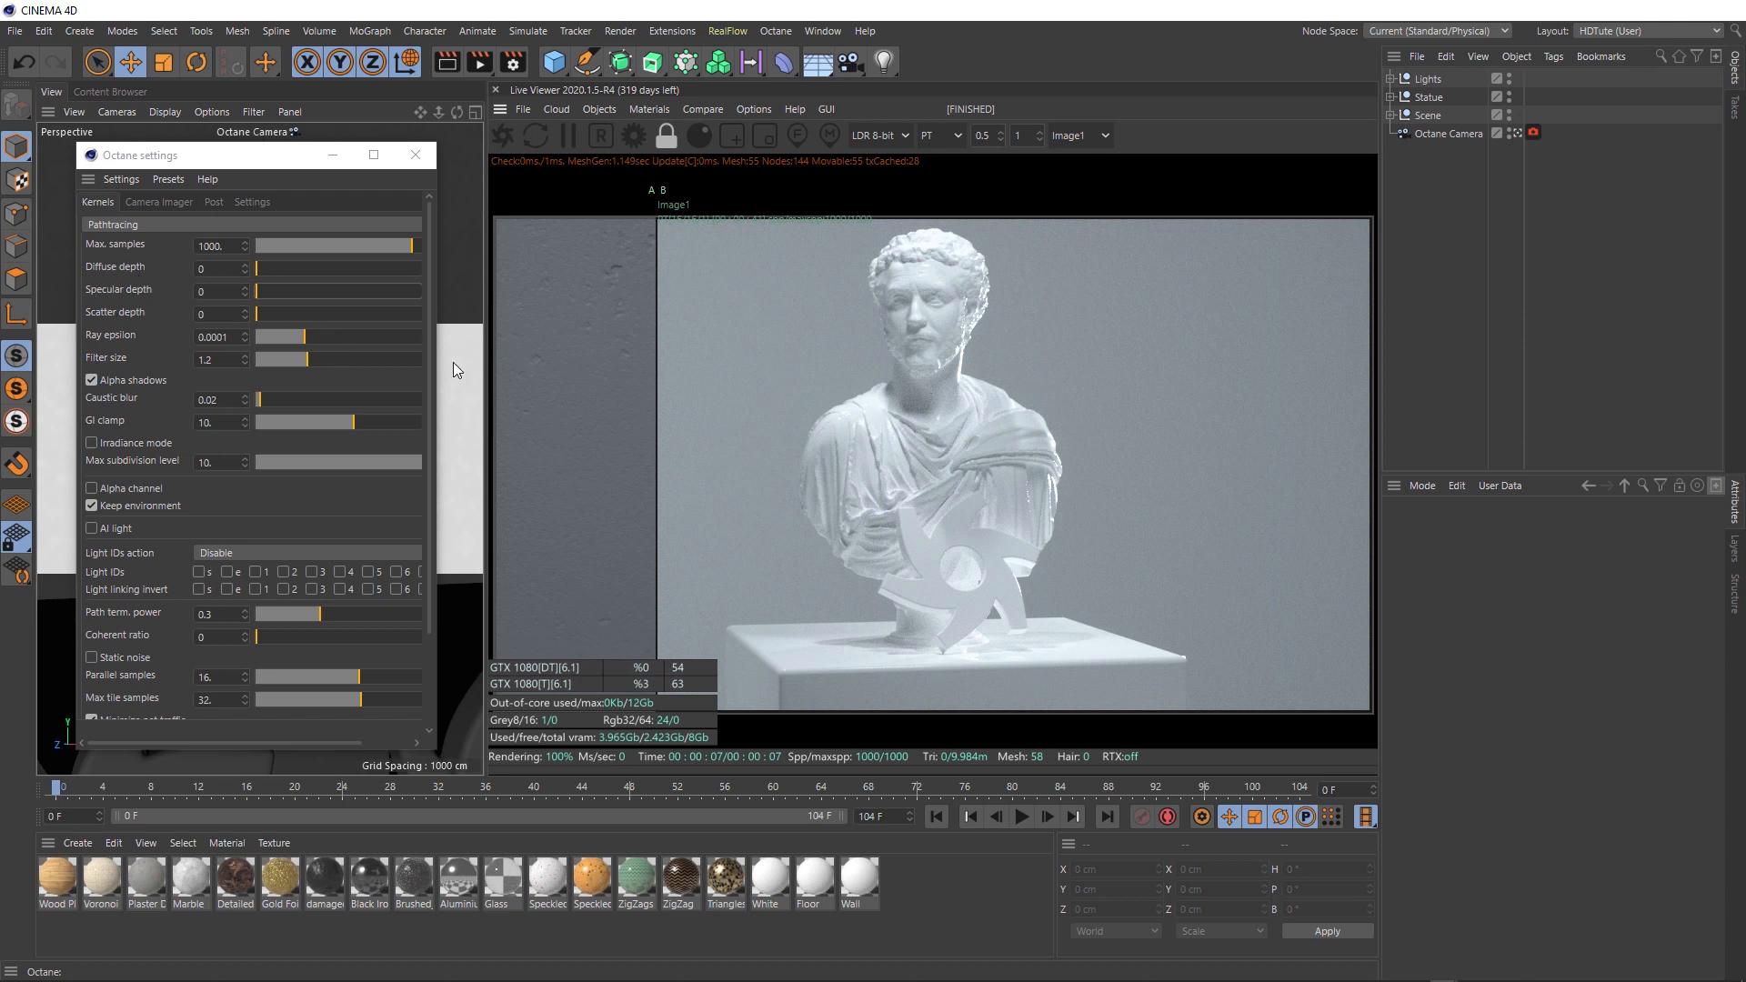
left_click_drag(658, 398, 933, 402)
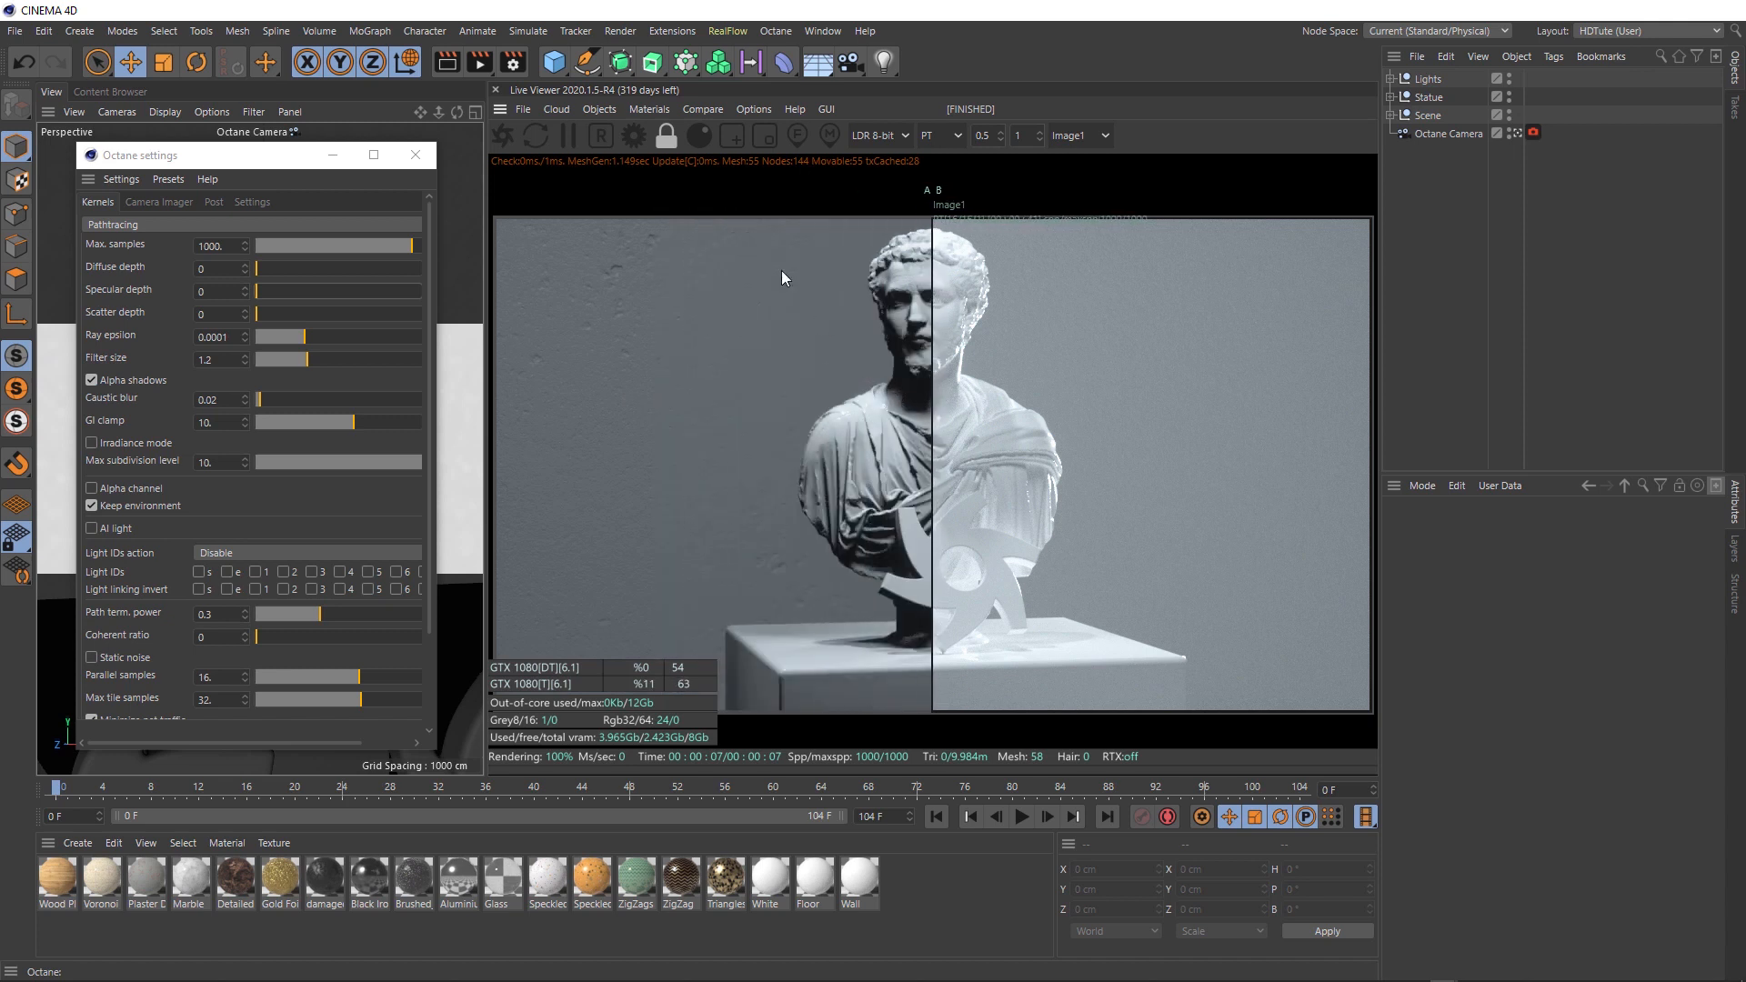
Step: Limit rendering to a region over the statue's head and chest, and try diffuse depth 3 before setting it to 6
left_click(733, 137)
left_click_drag(845, 259, 966, 487)
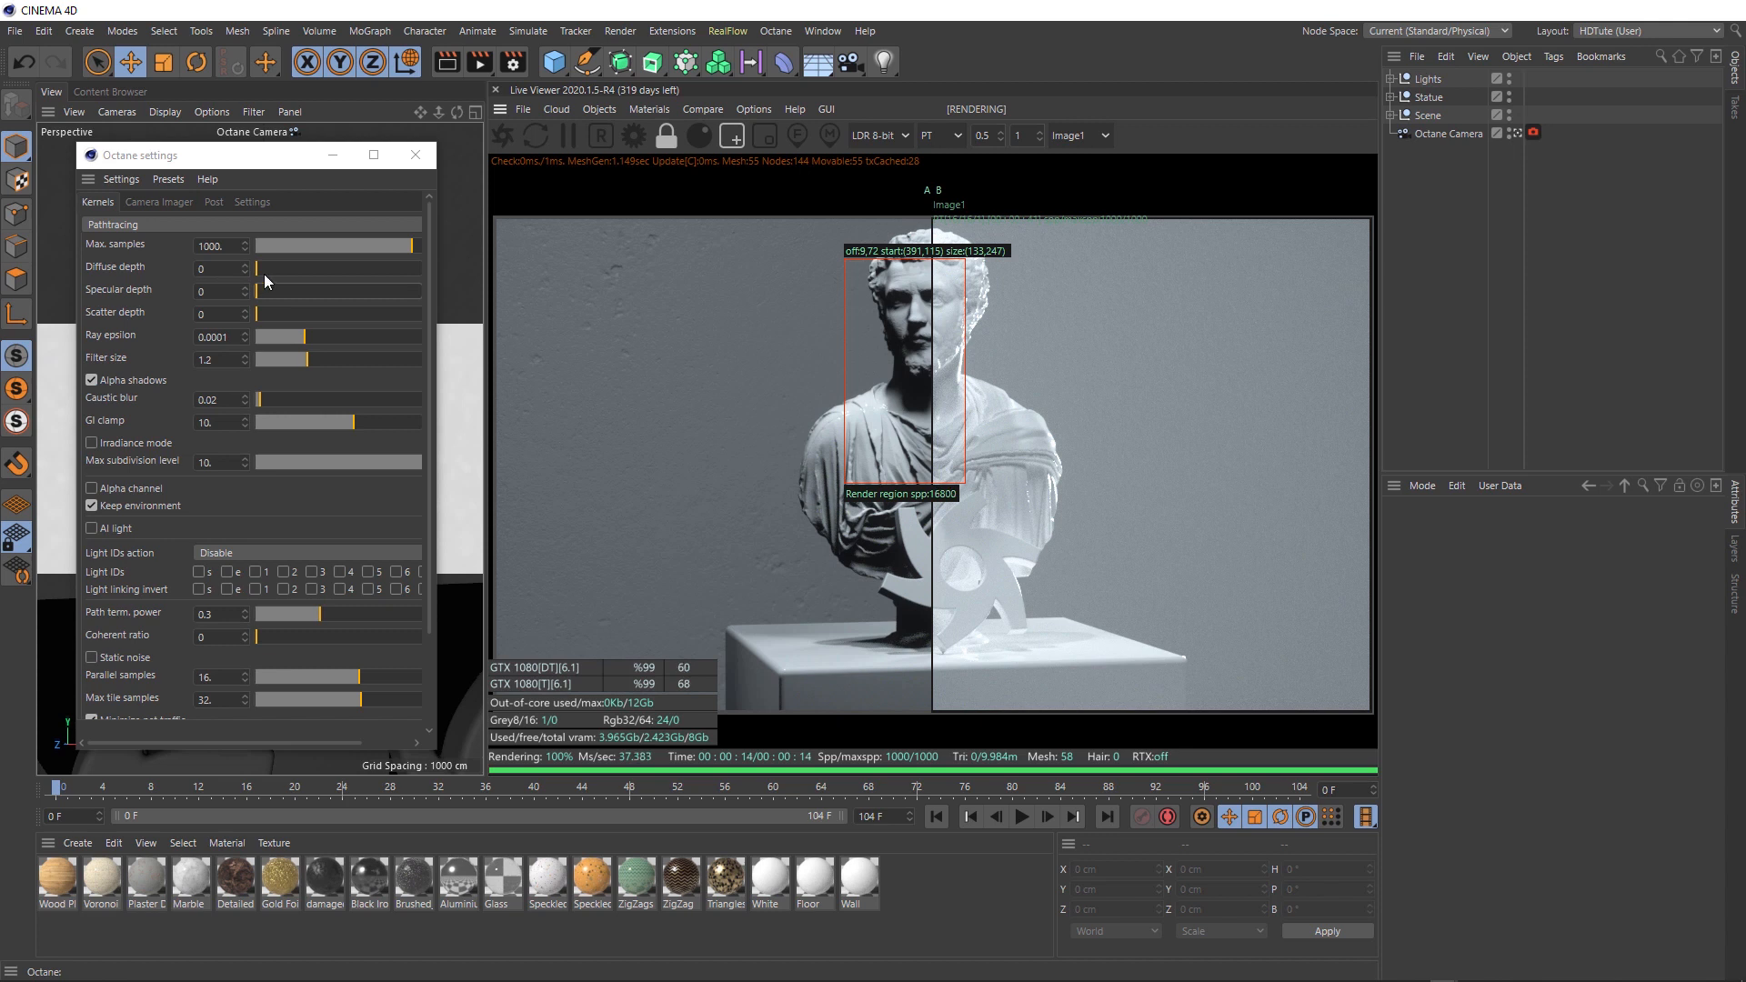
left_click_drag(260, 273, 280, 271)
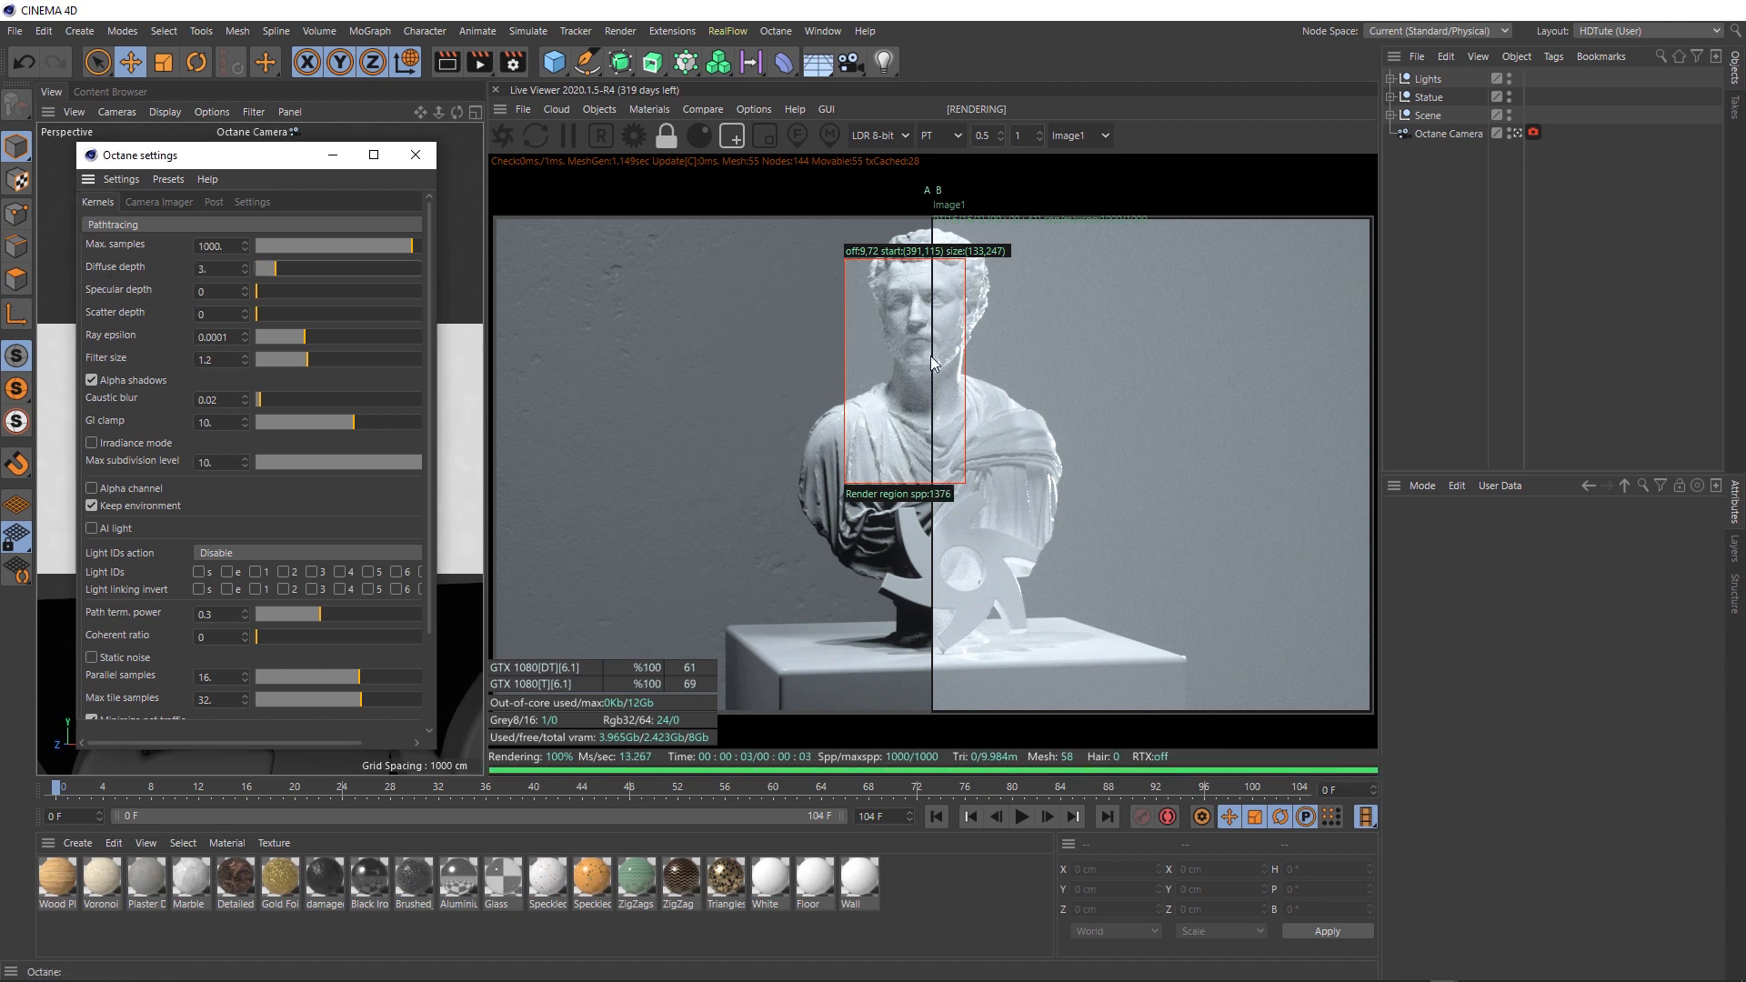
mouse_move(932, 362)
left_mouse_down()
mouse_move(845, 364)
mouse_move(994, 364)
mouse_move(862, 366)
mouse_move(918, 368)
left_mouse_up()
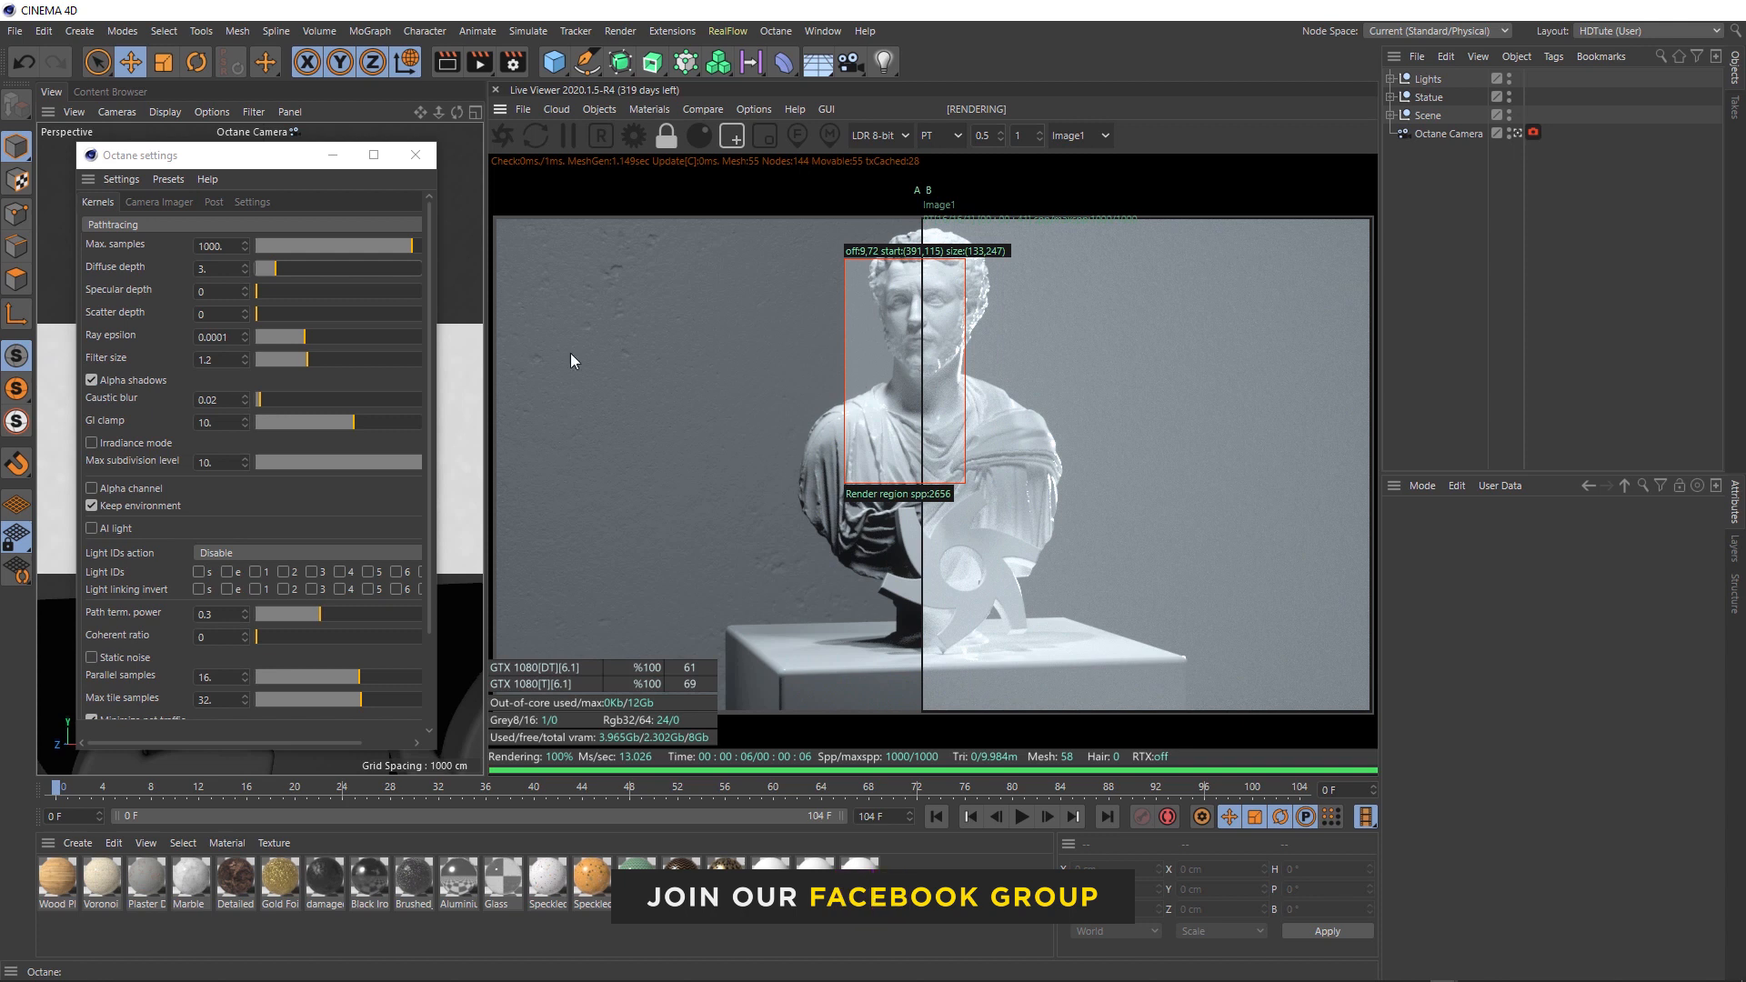
left_click_drag(278, 270, 299, 267)
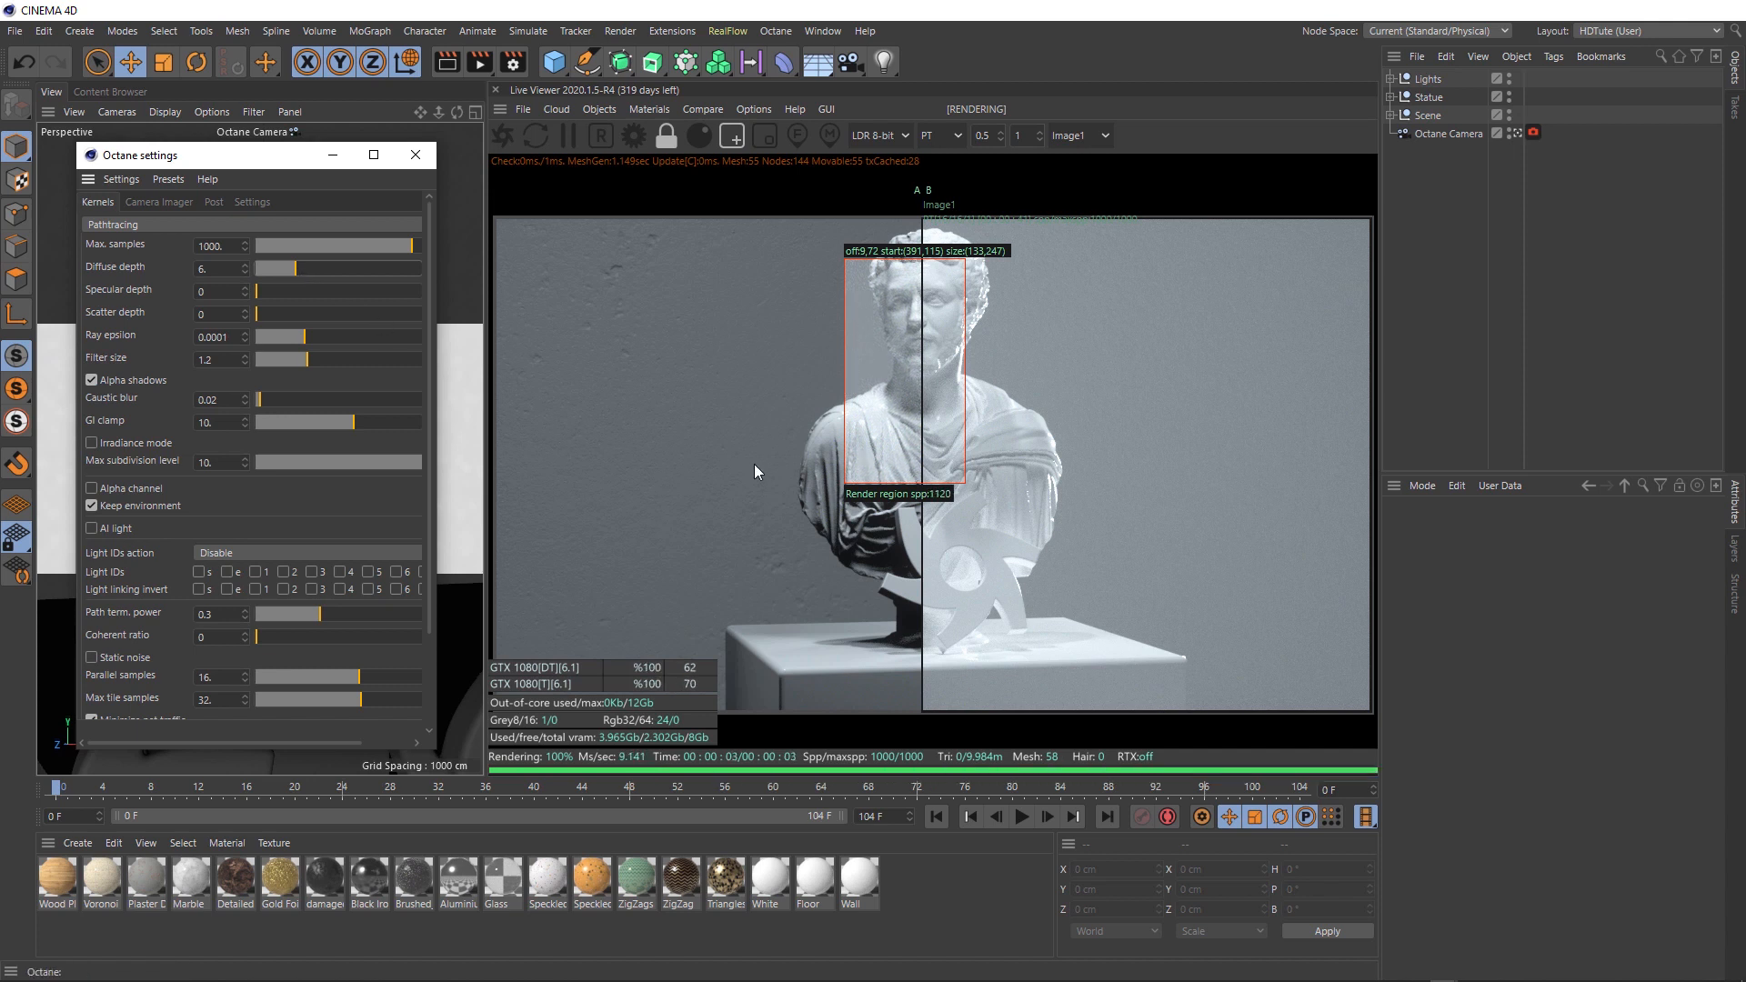
mouse_move(920, 419)
left_mouse_down()
mouse_move(1001, 419)
mouse_move(817, 415)
mouse_move(947, 415)
mouse_move(910, 416)
mouse_move(932, 416)
left_mouse_up()
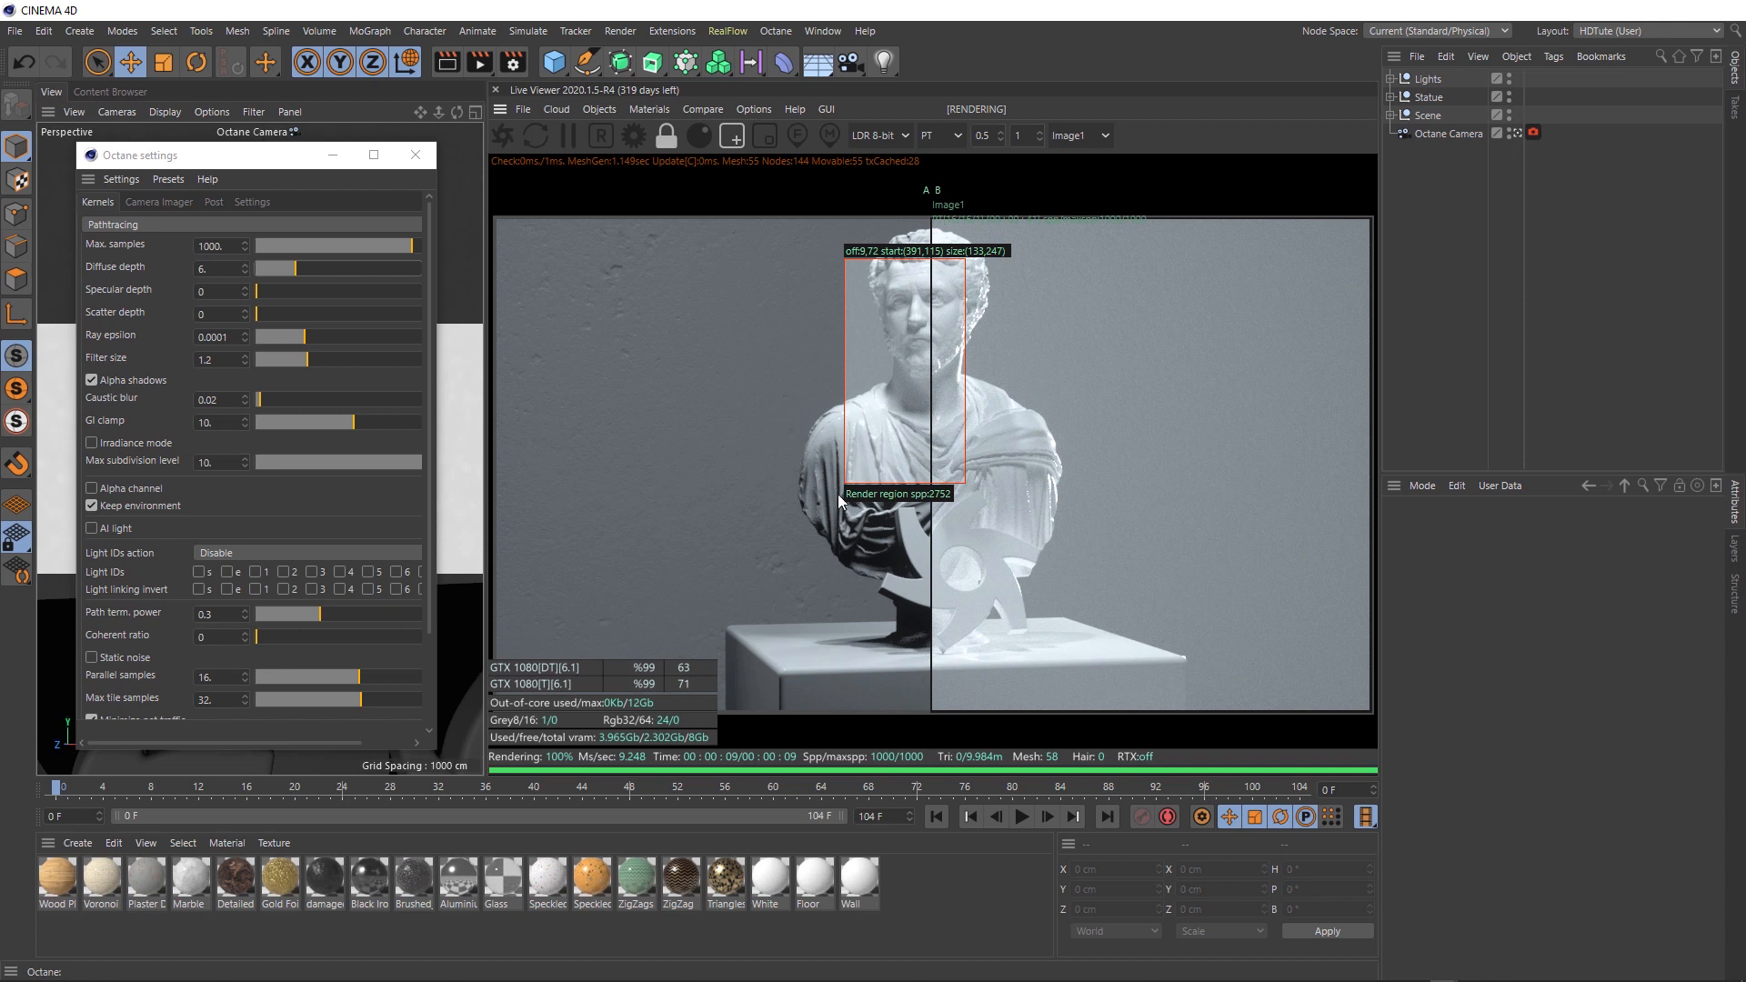
Step: Move the render region over the glass star ornament and try specular depth 3 before setting it to 2
left_click_drag(819, 476, 1025, 646)
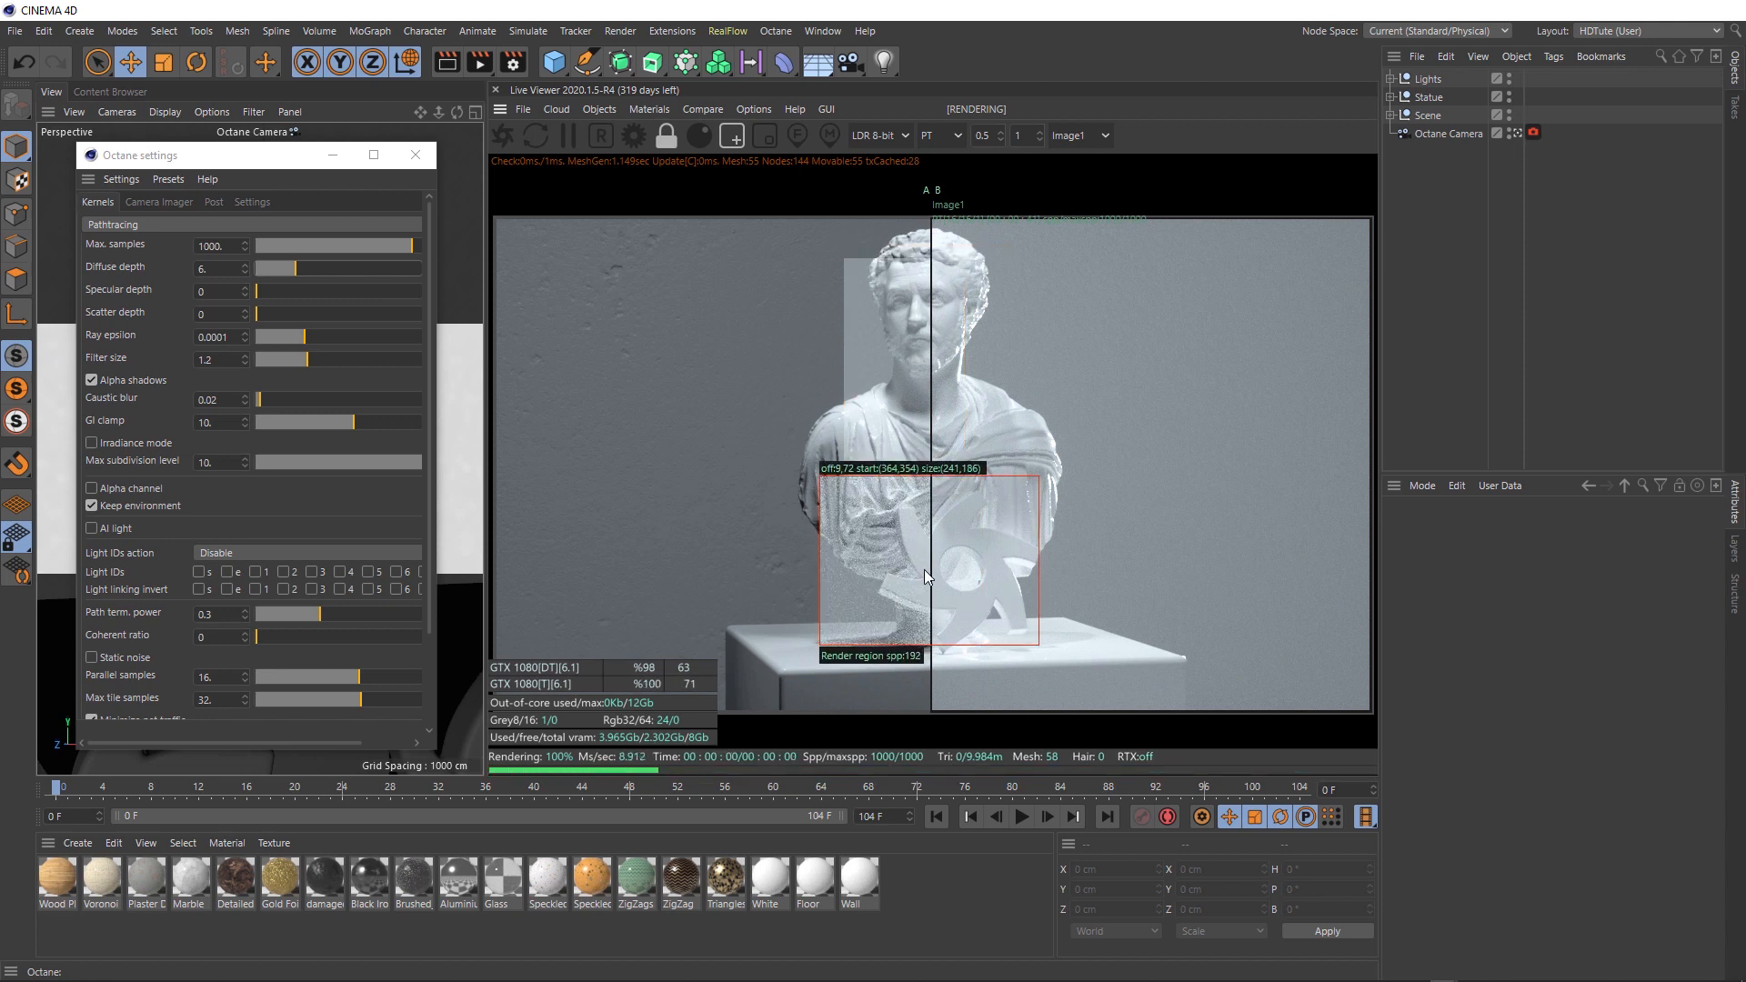
left_click_drag(934, 570, 975, 546)
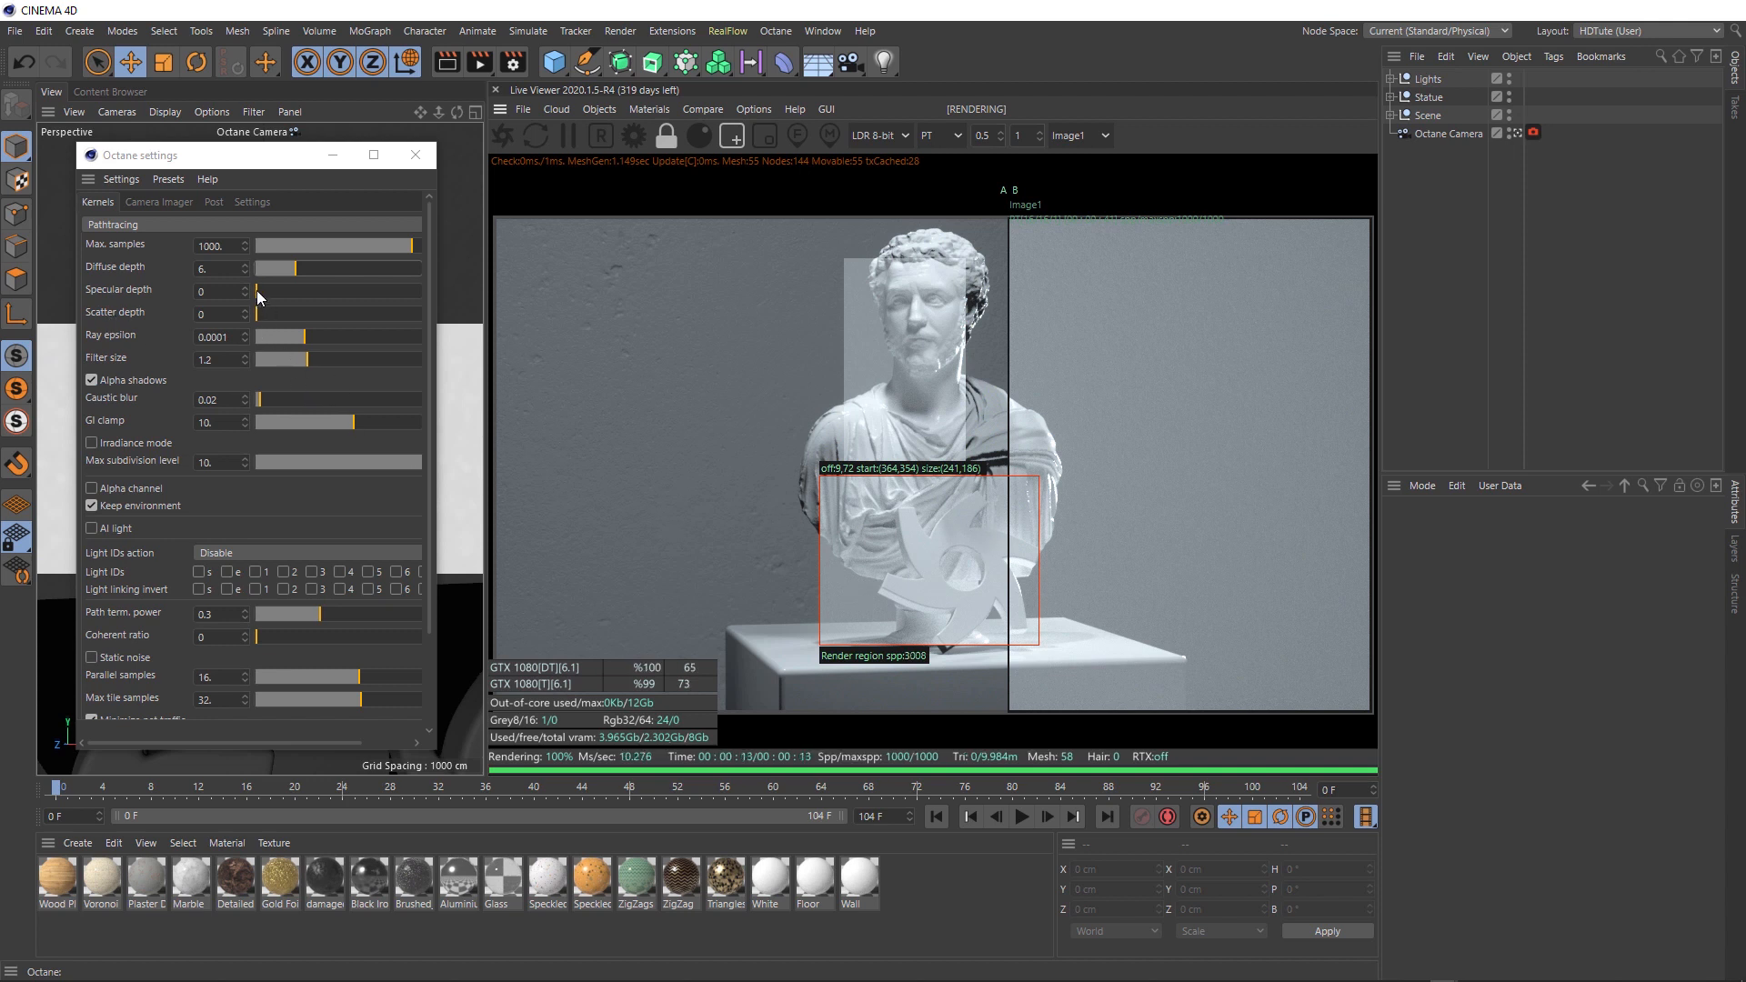
left_click_drag(257, 292, 276, 292)
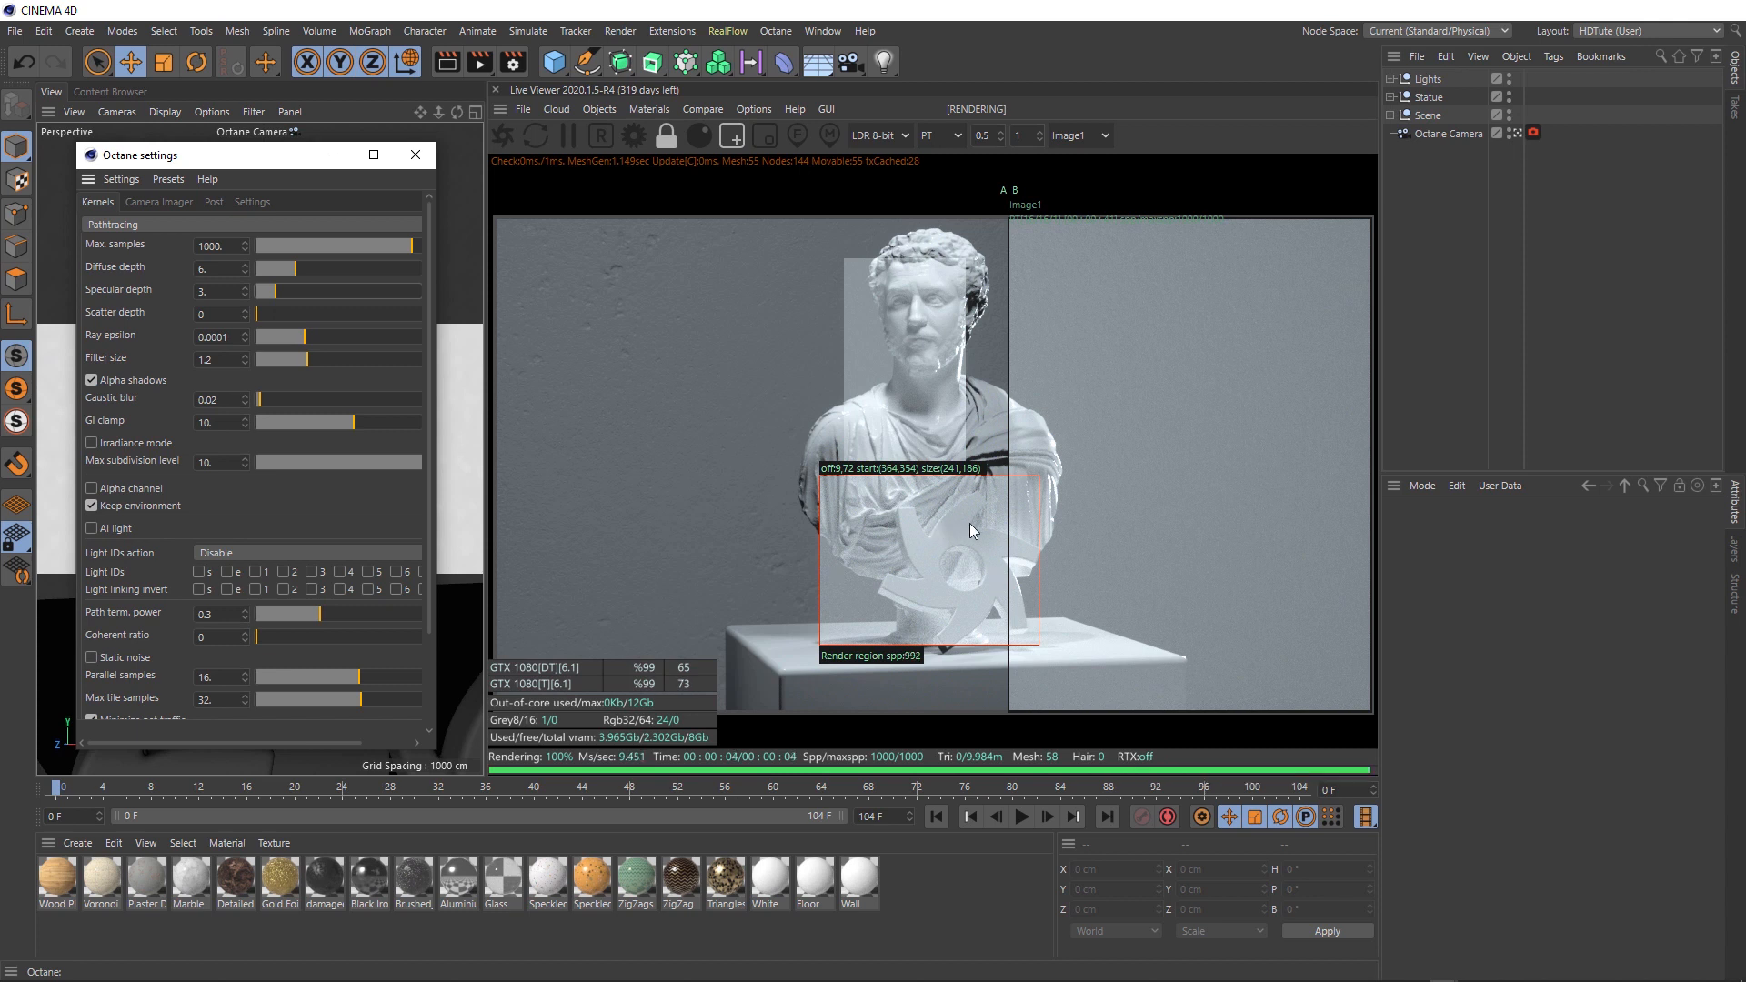
left_click_drag(1008, 531, 962, 544)
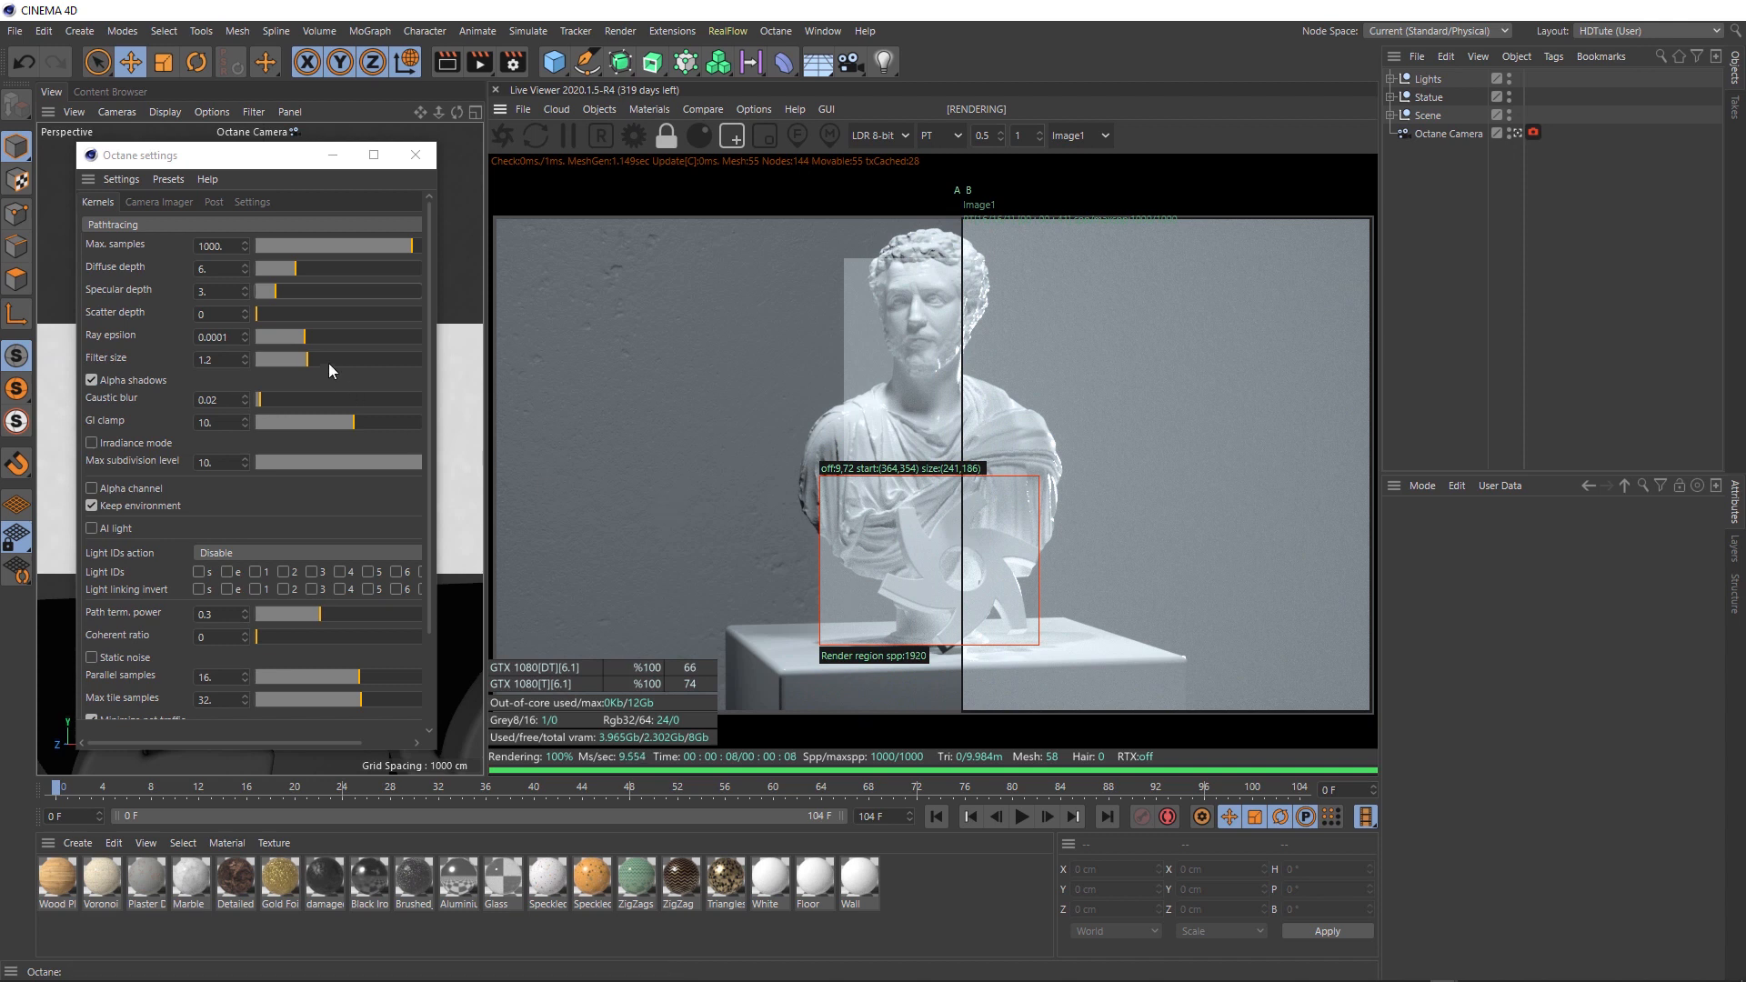
left_click(269, 293)
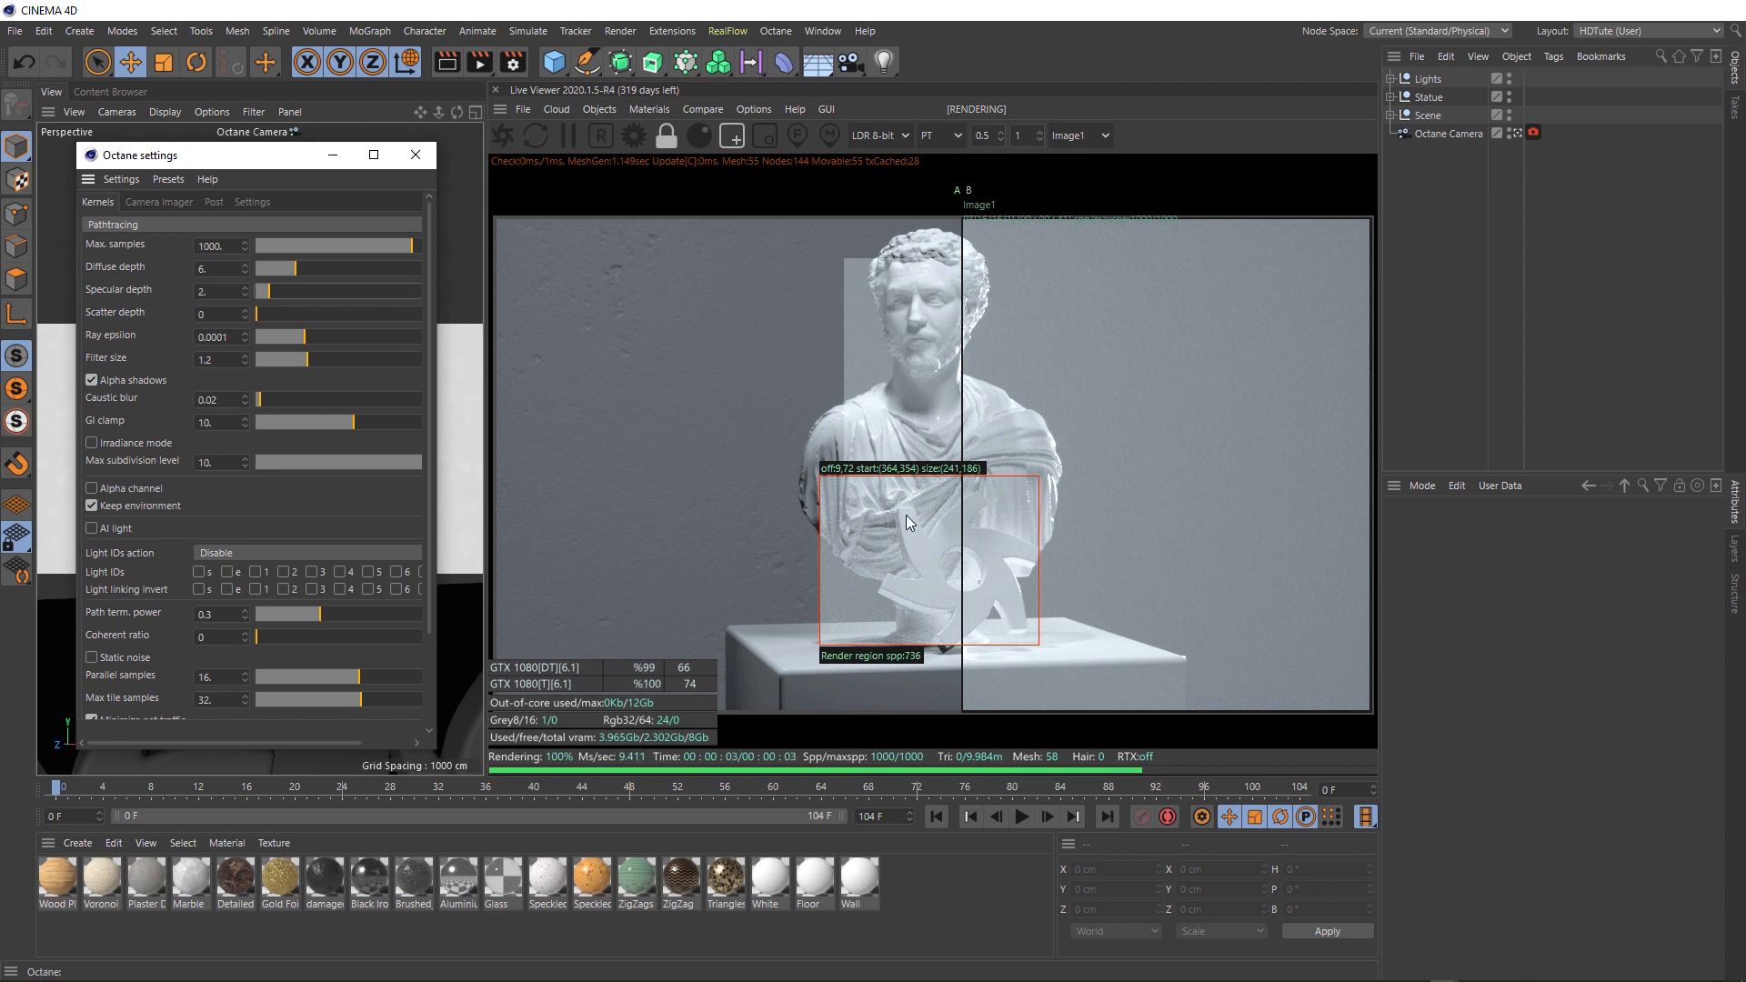
Step: Turn off the render region, check the full render against the stored image, and disable the A/B comparison
left_click(733, 136)
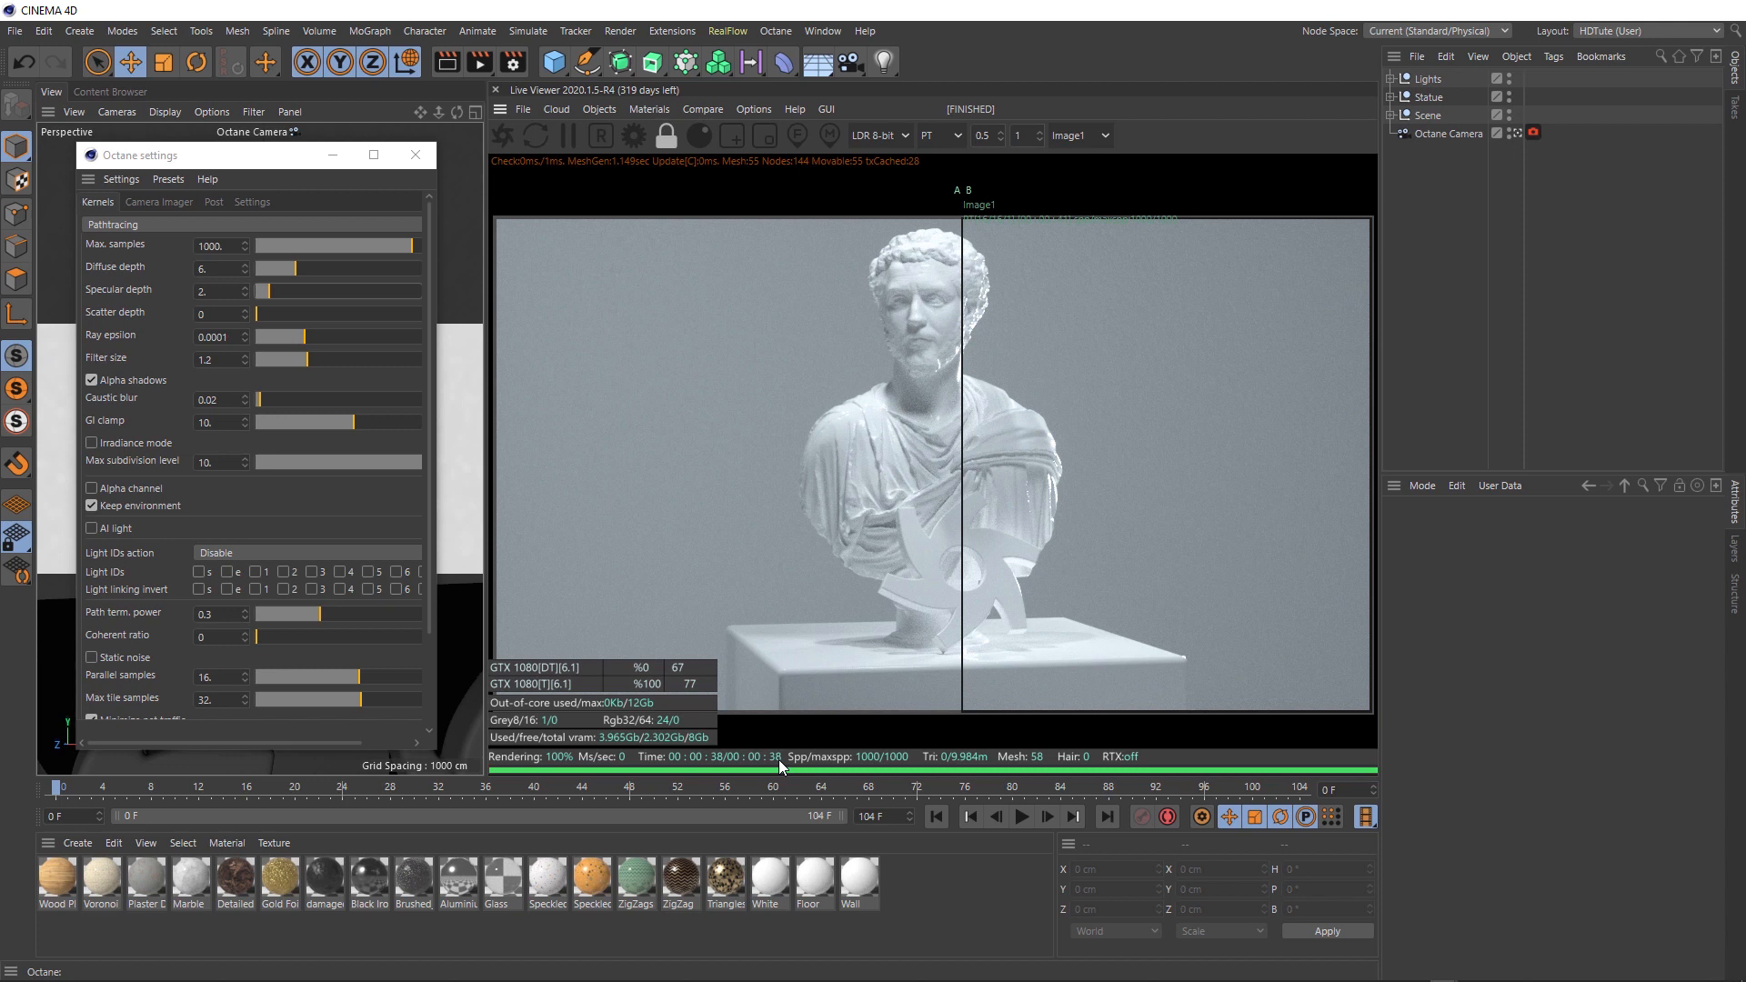
left_click_drag(966, 446, 1082, 459)
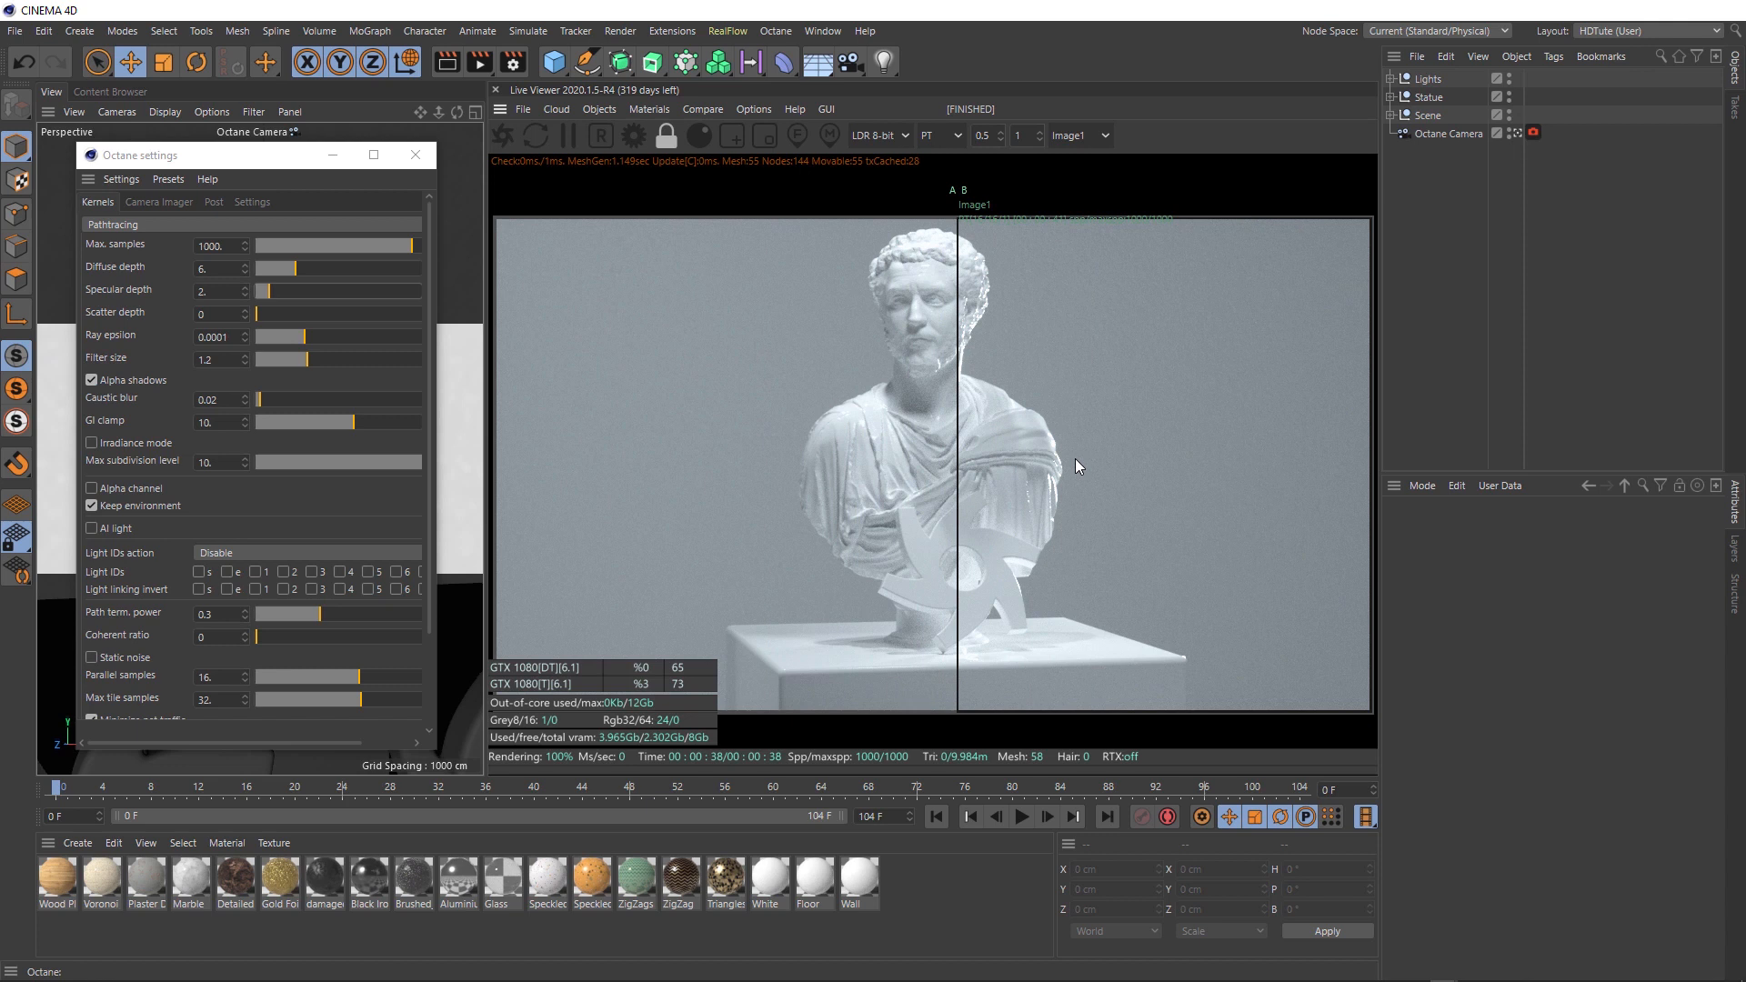
left_click(703, 109)
left_click(718, 164)
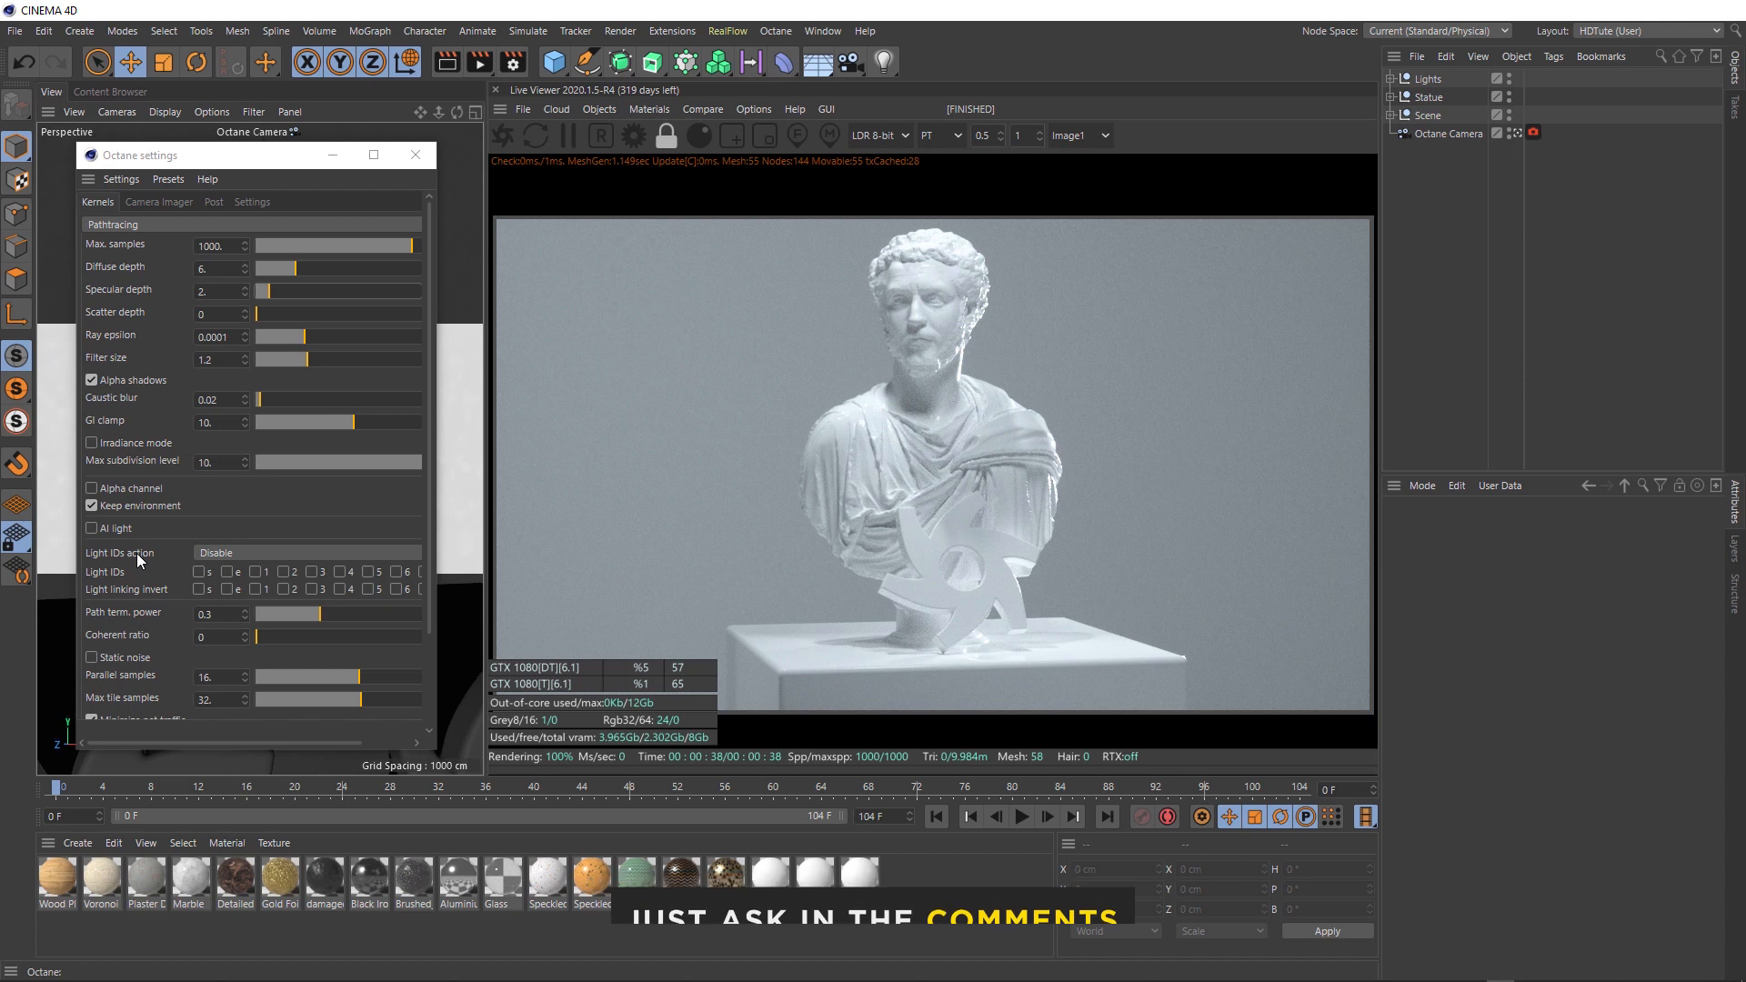
Step: Minimize the Octane settings and switch the viewport from the Octane camera to the free perspective overview of the scene
left_click(332, 154)
middle_click(300, 433)
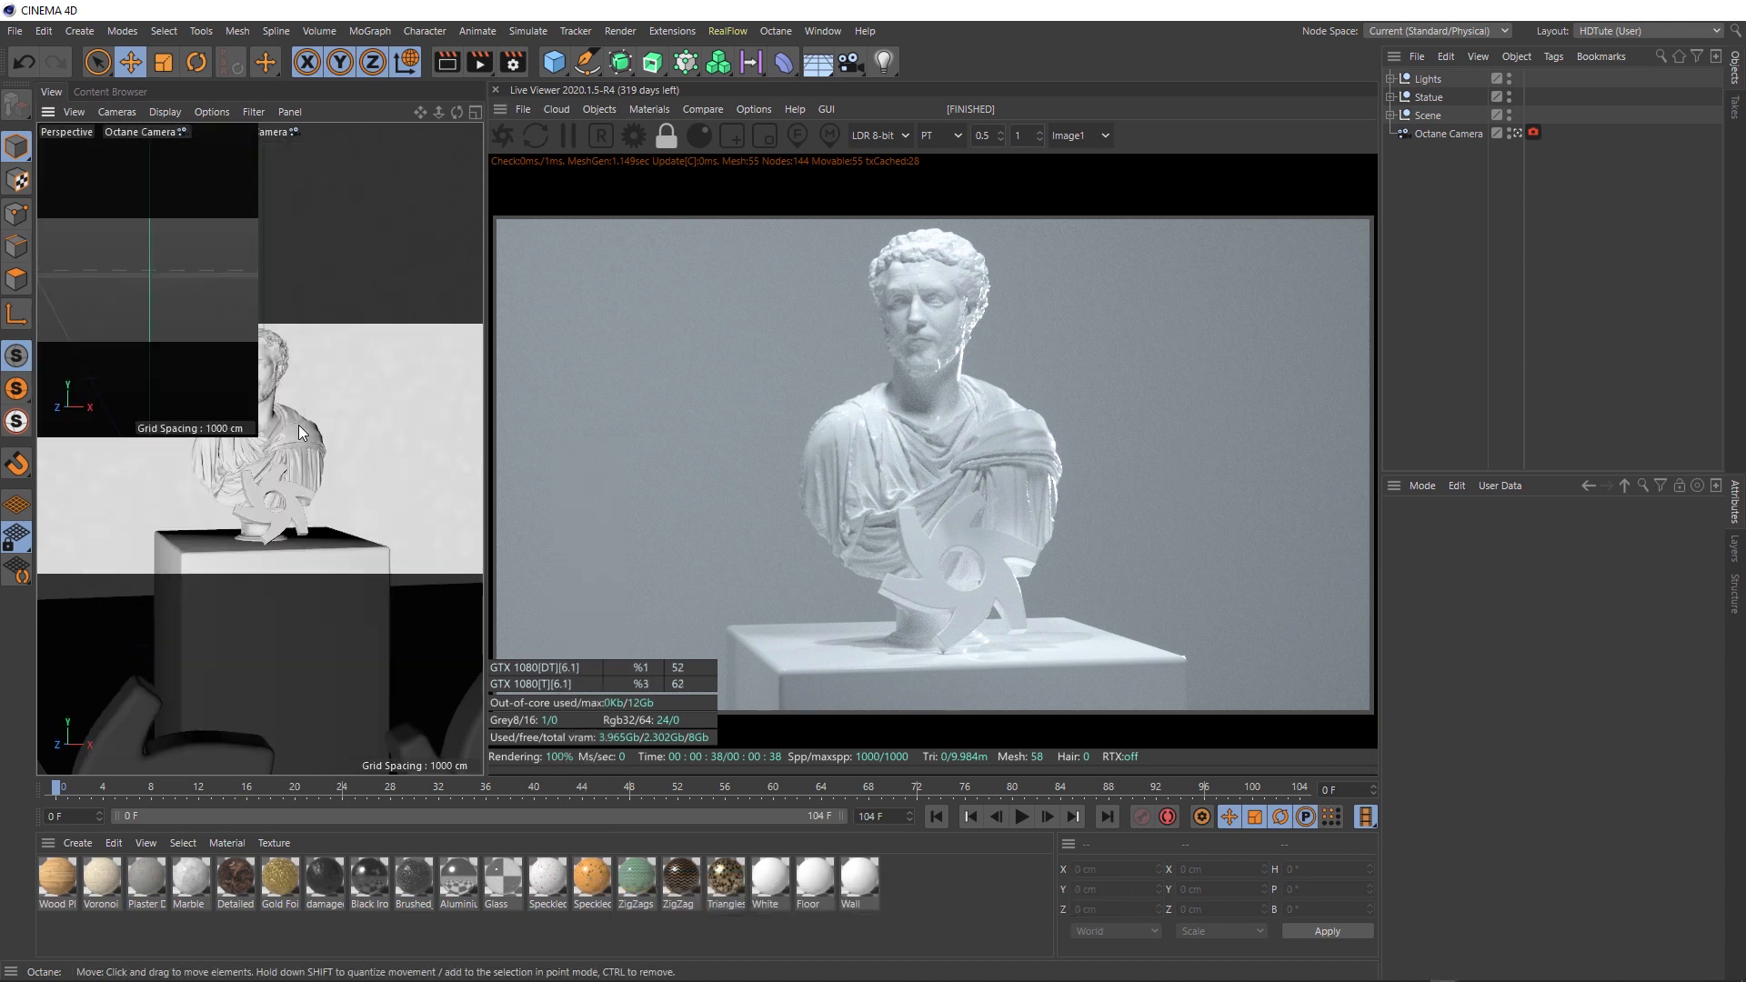
middle_click(194, 565)
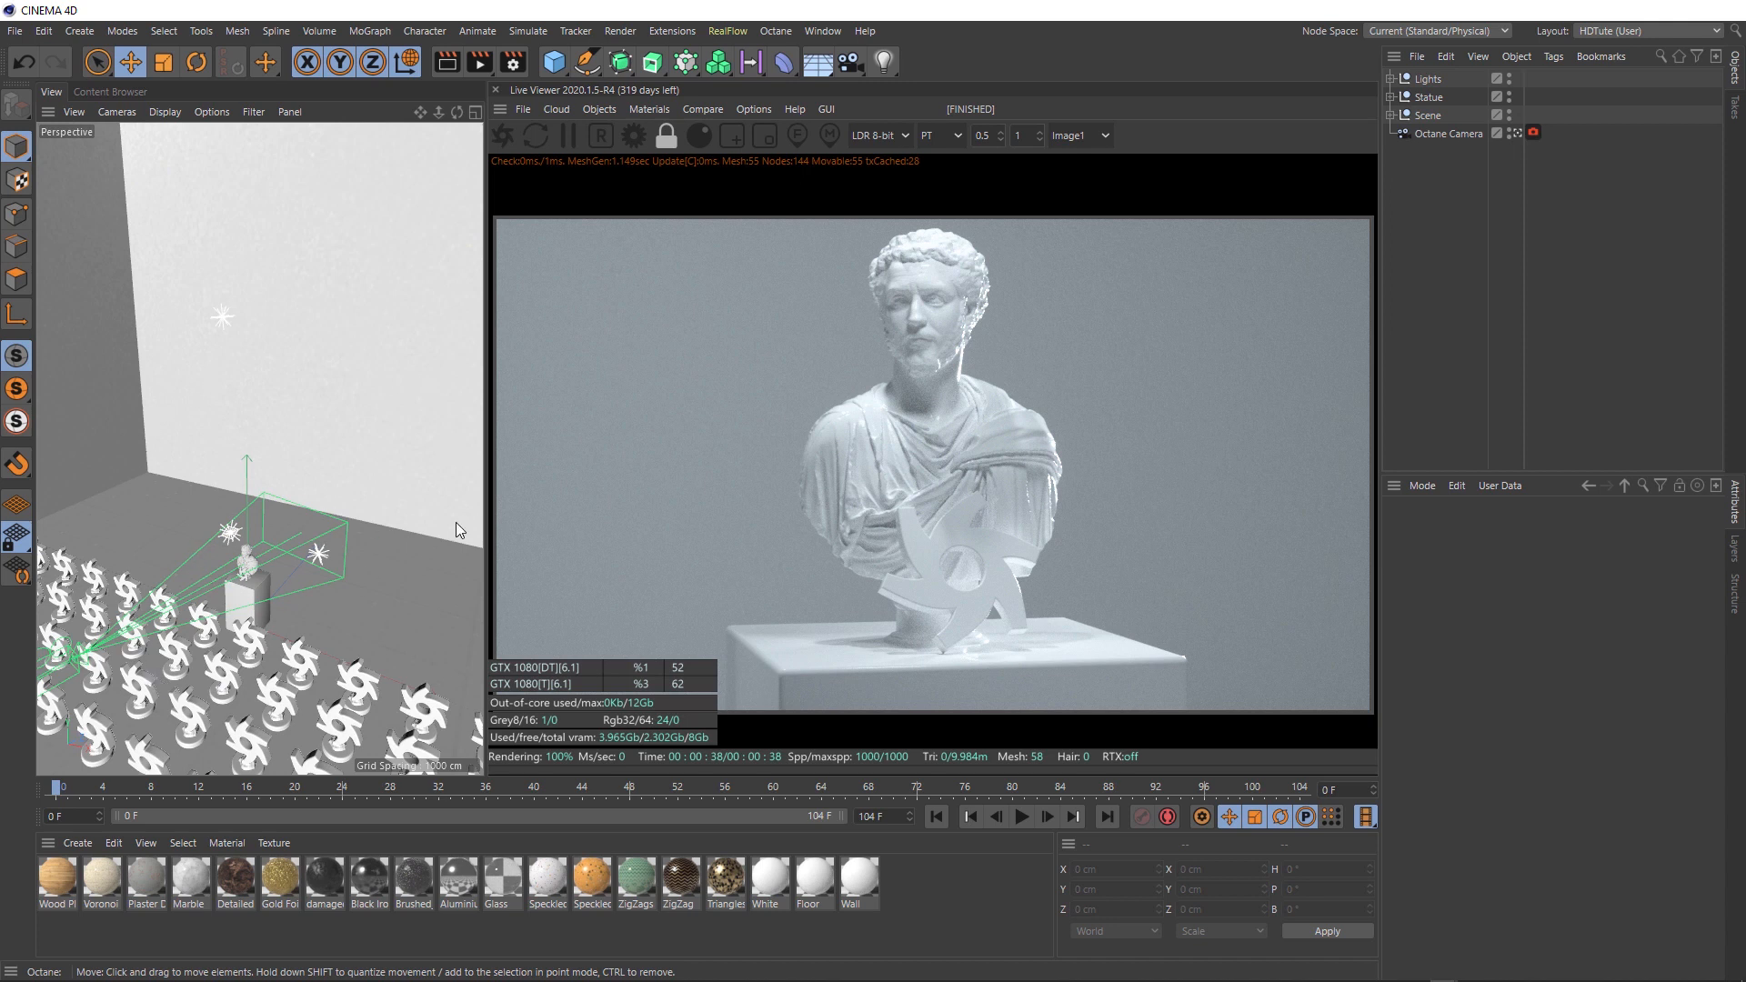
Step: Set the instance mode of the Cloner Statues object in the Scene group to Render Instance
left_click(1390, 116)
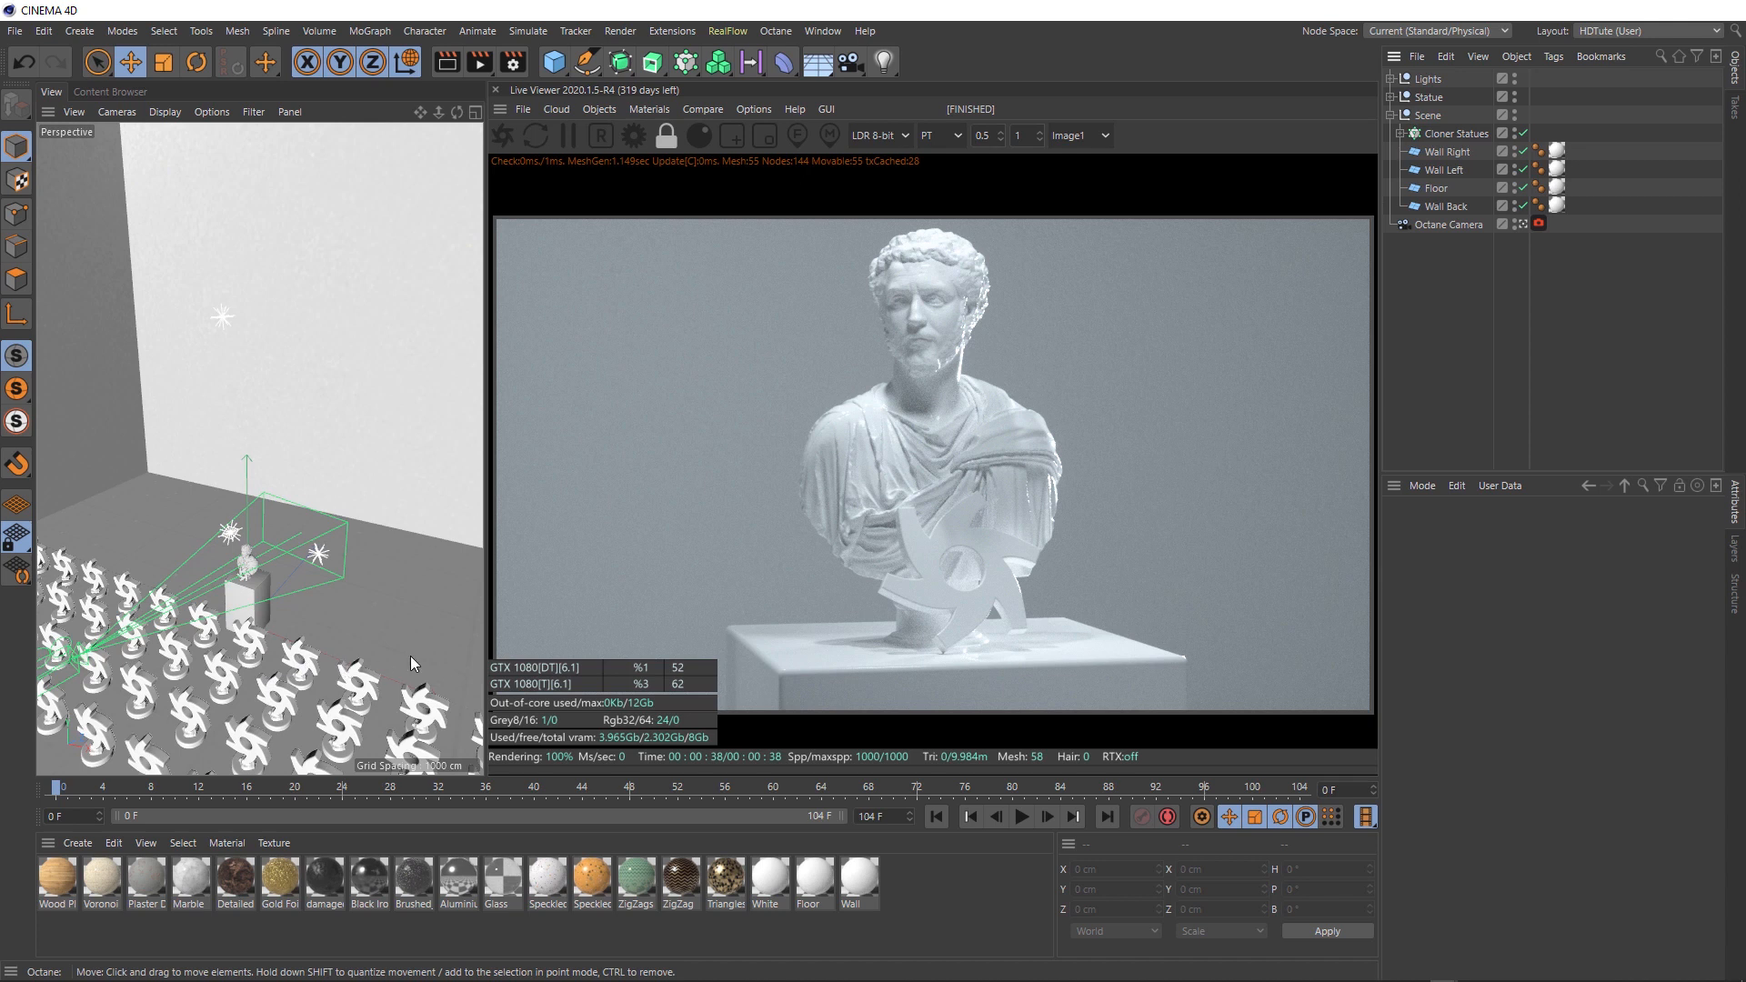
left_click(1455, 133)
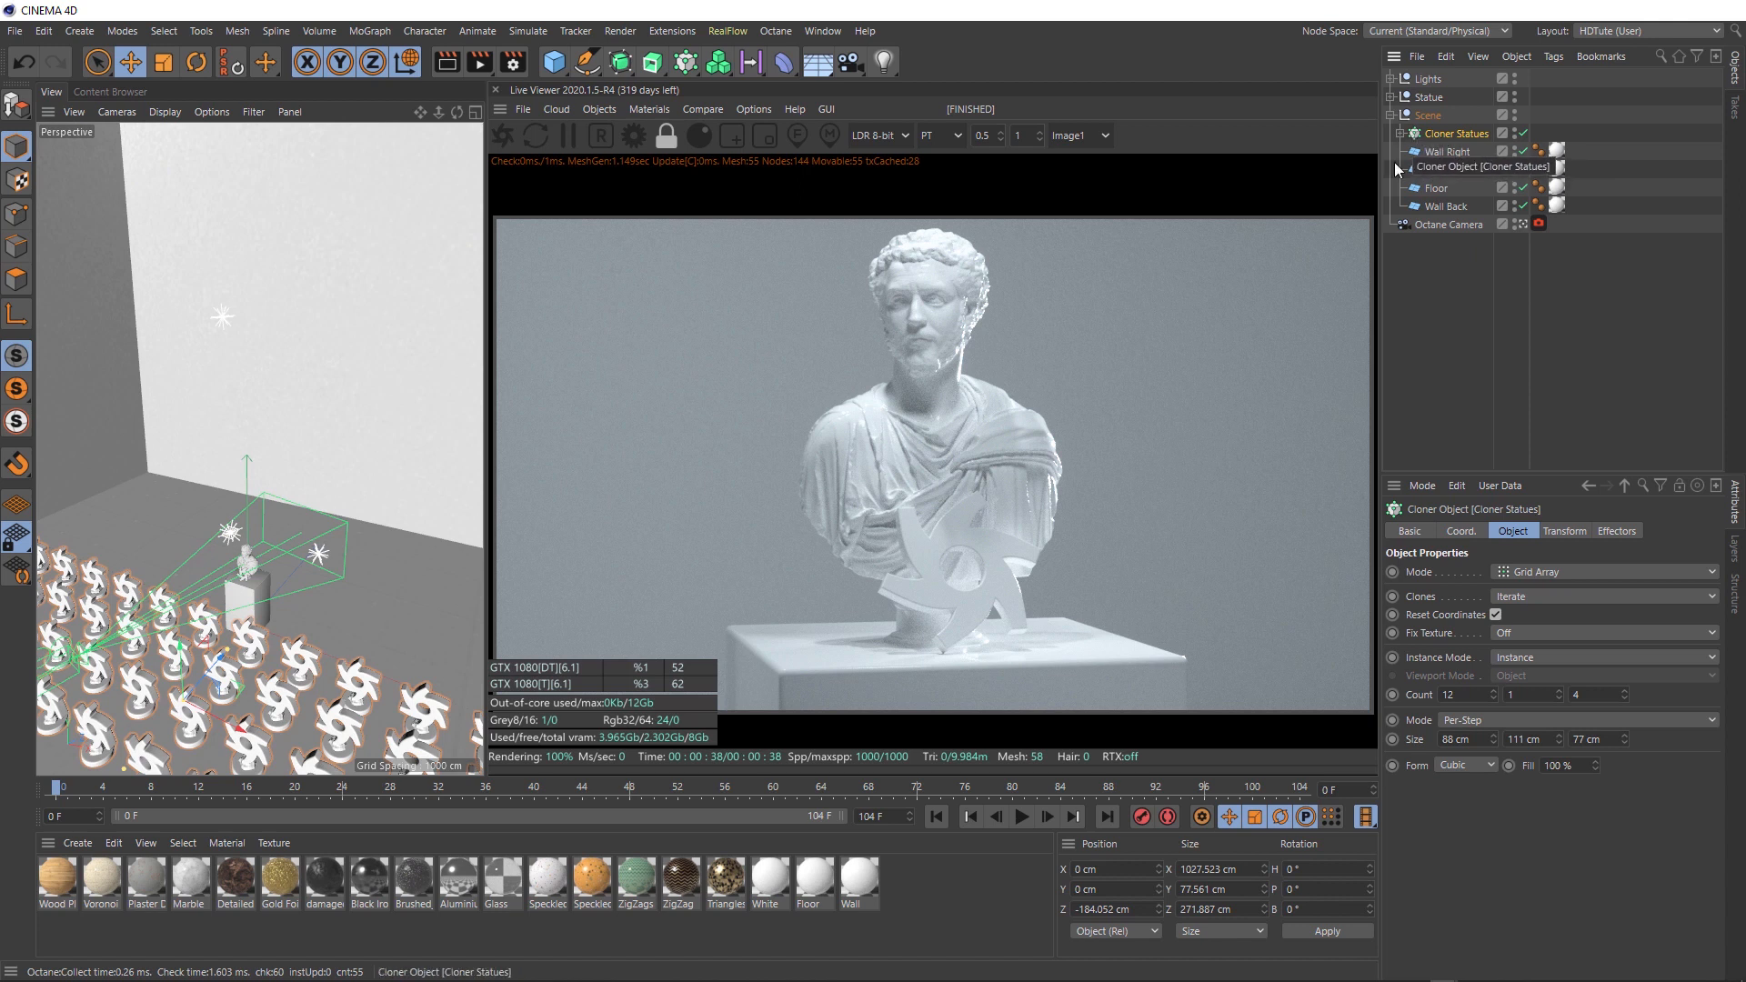
left_click(604, 110)
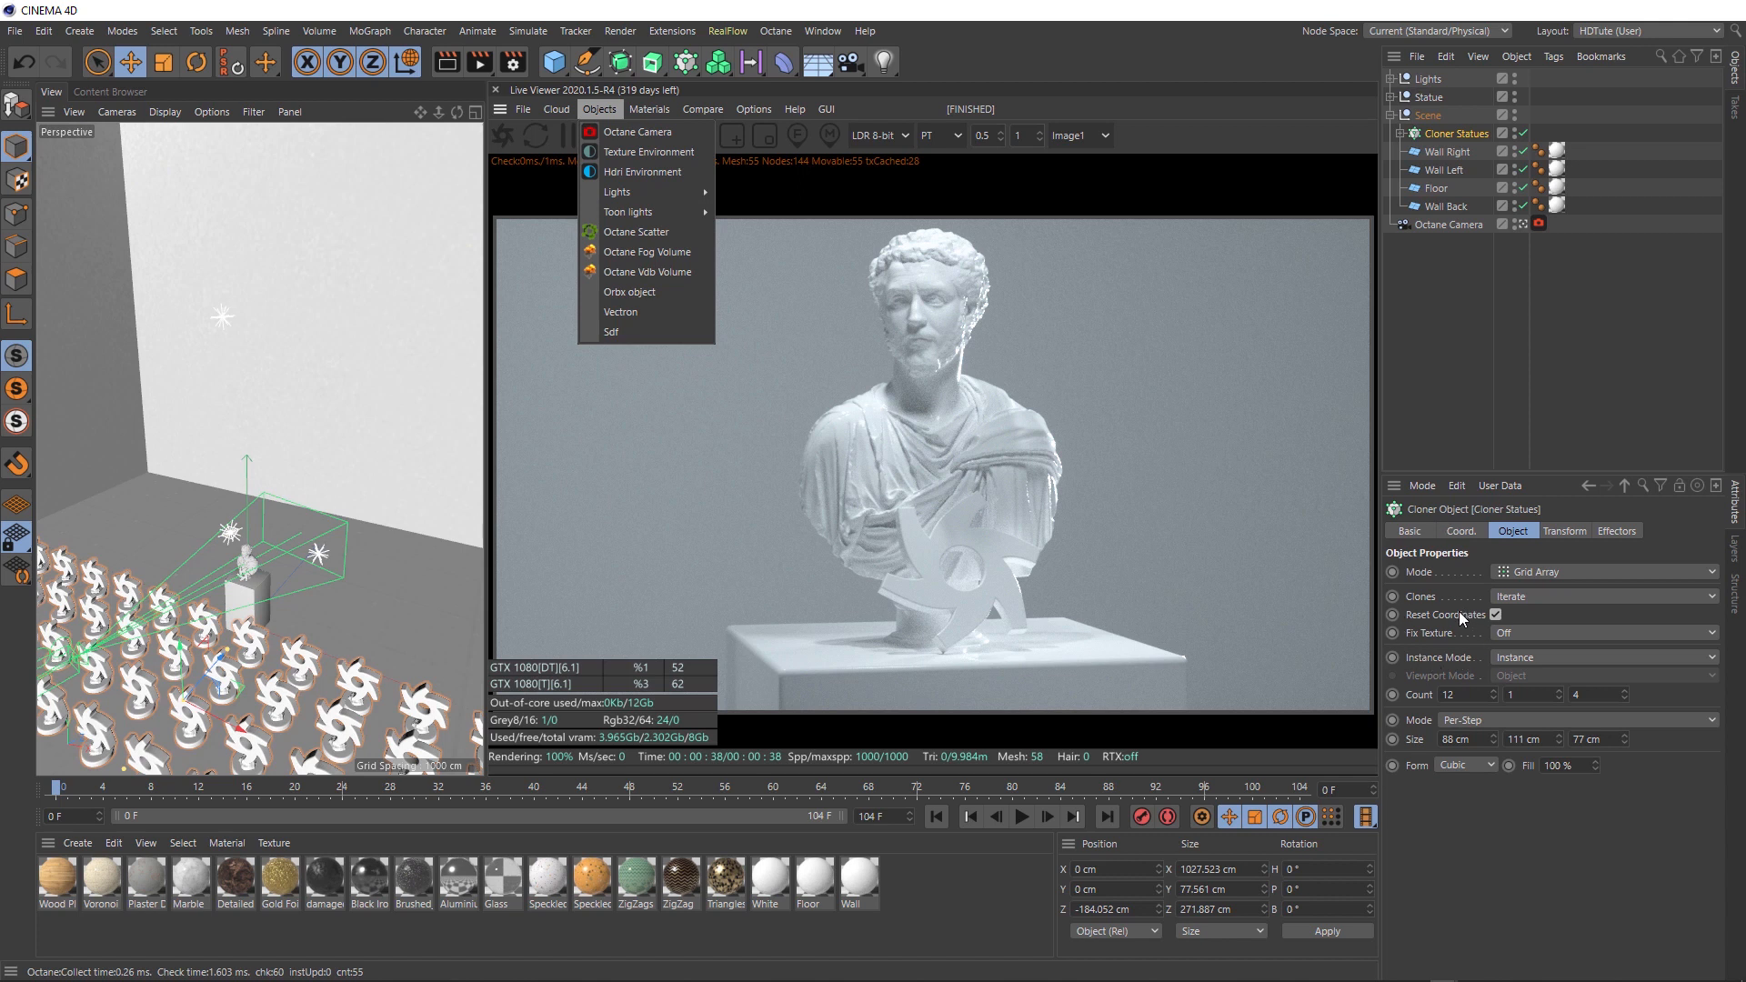
left_click(1435, 133)
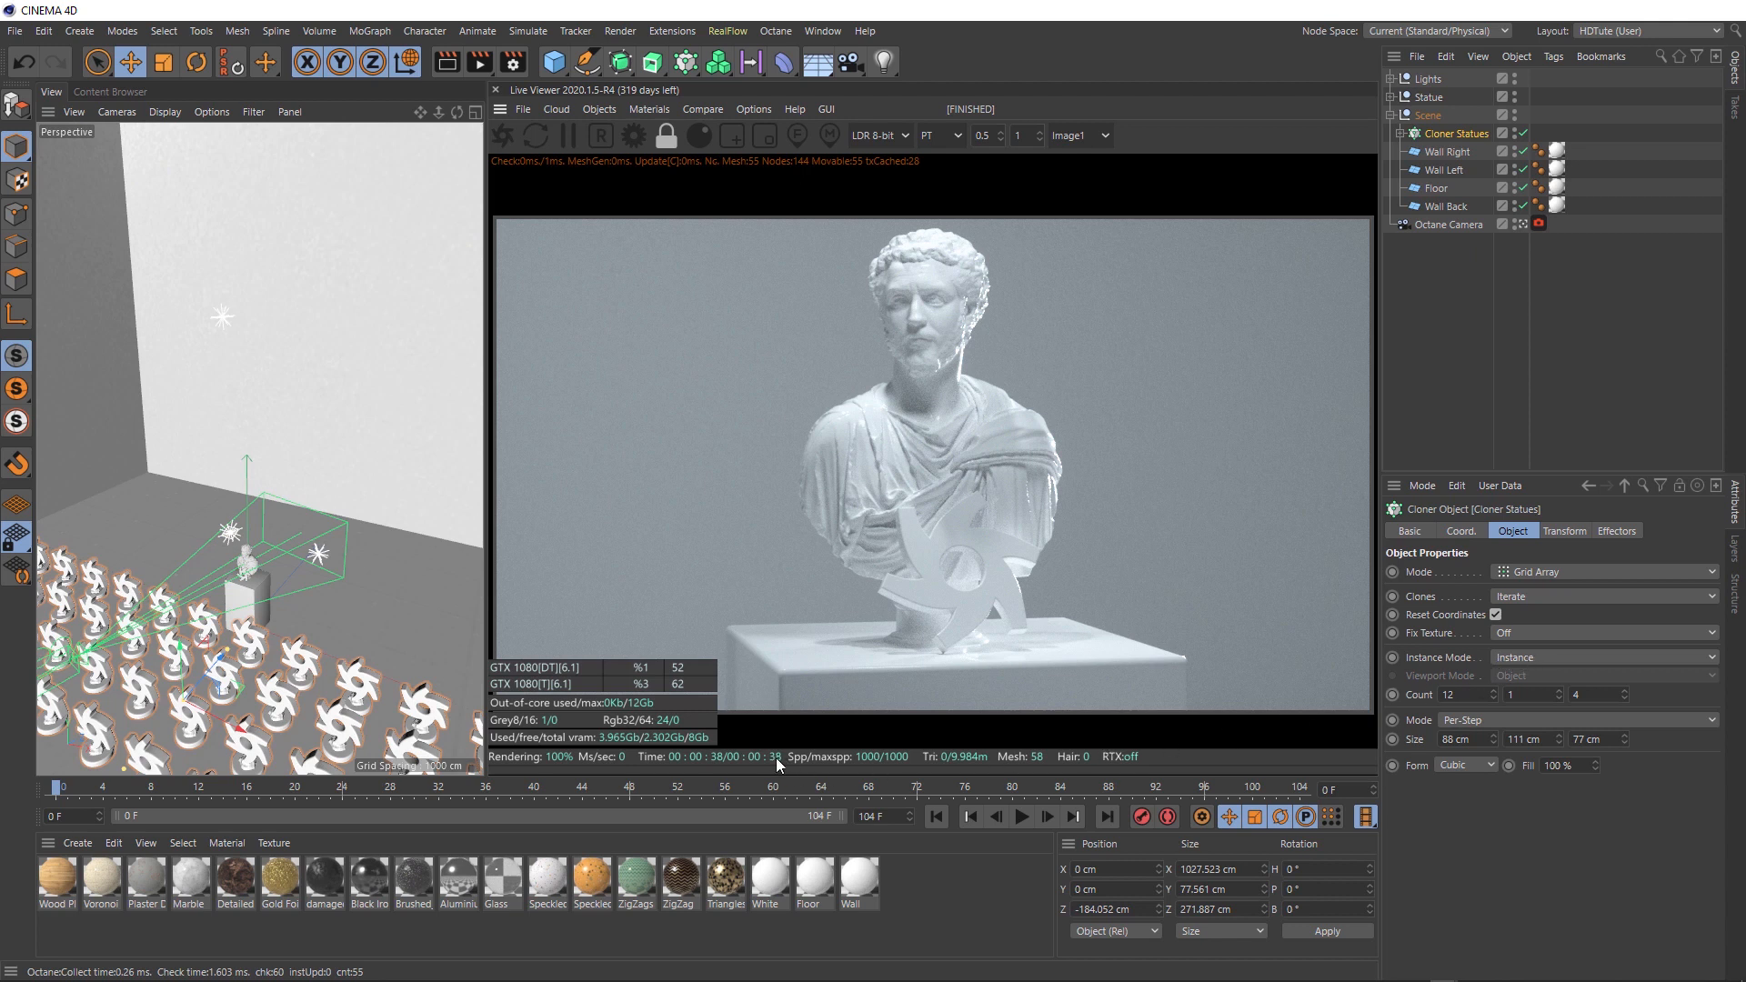
left_click(1535, 655)
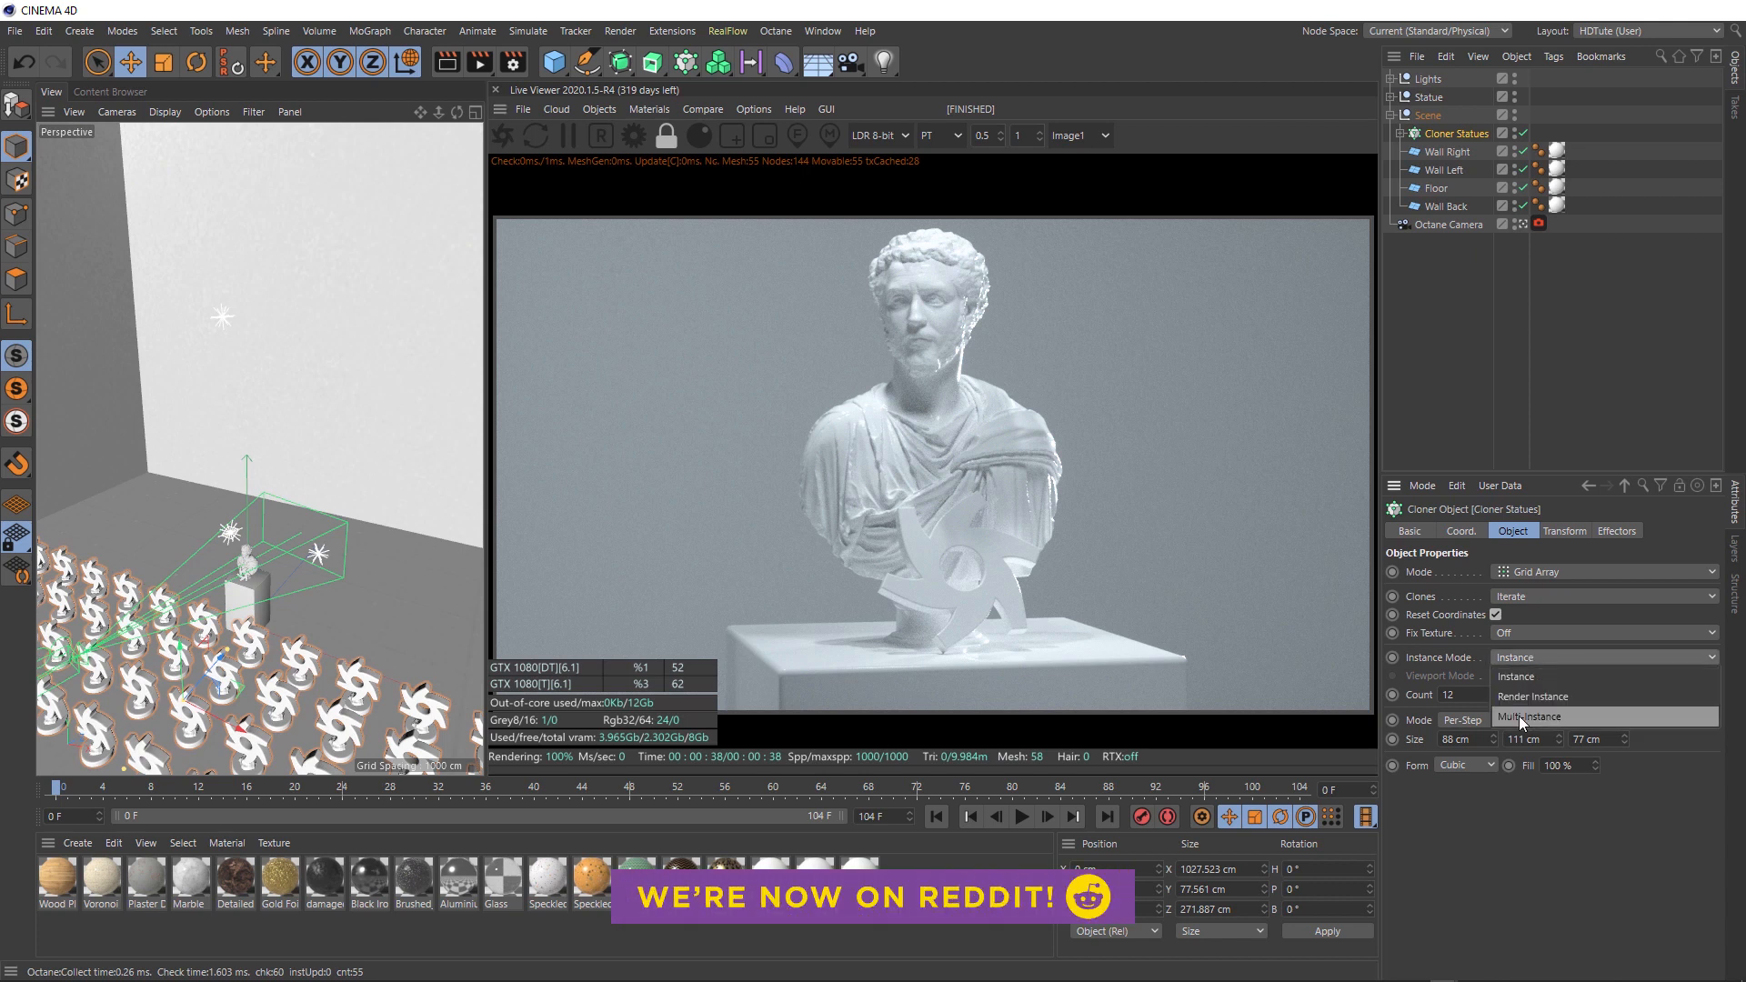
left_click(1536, 696)
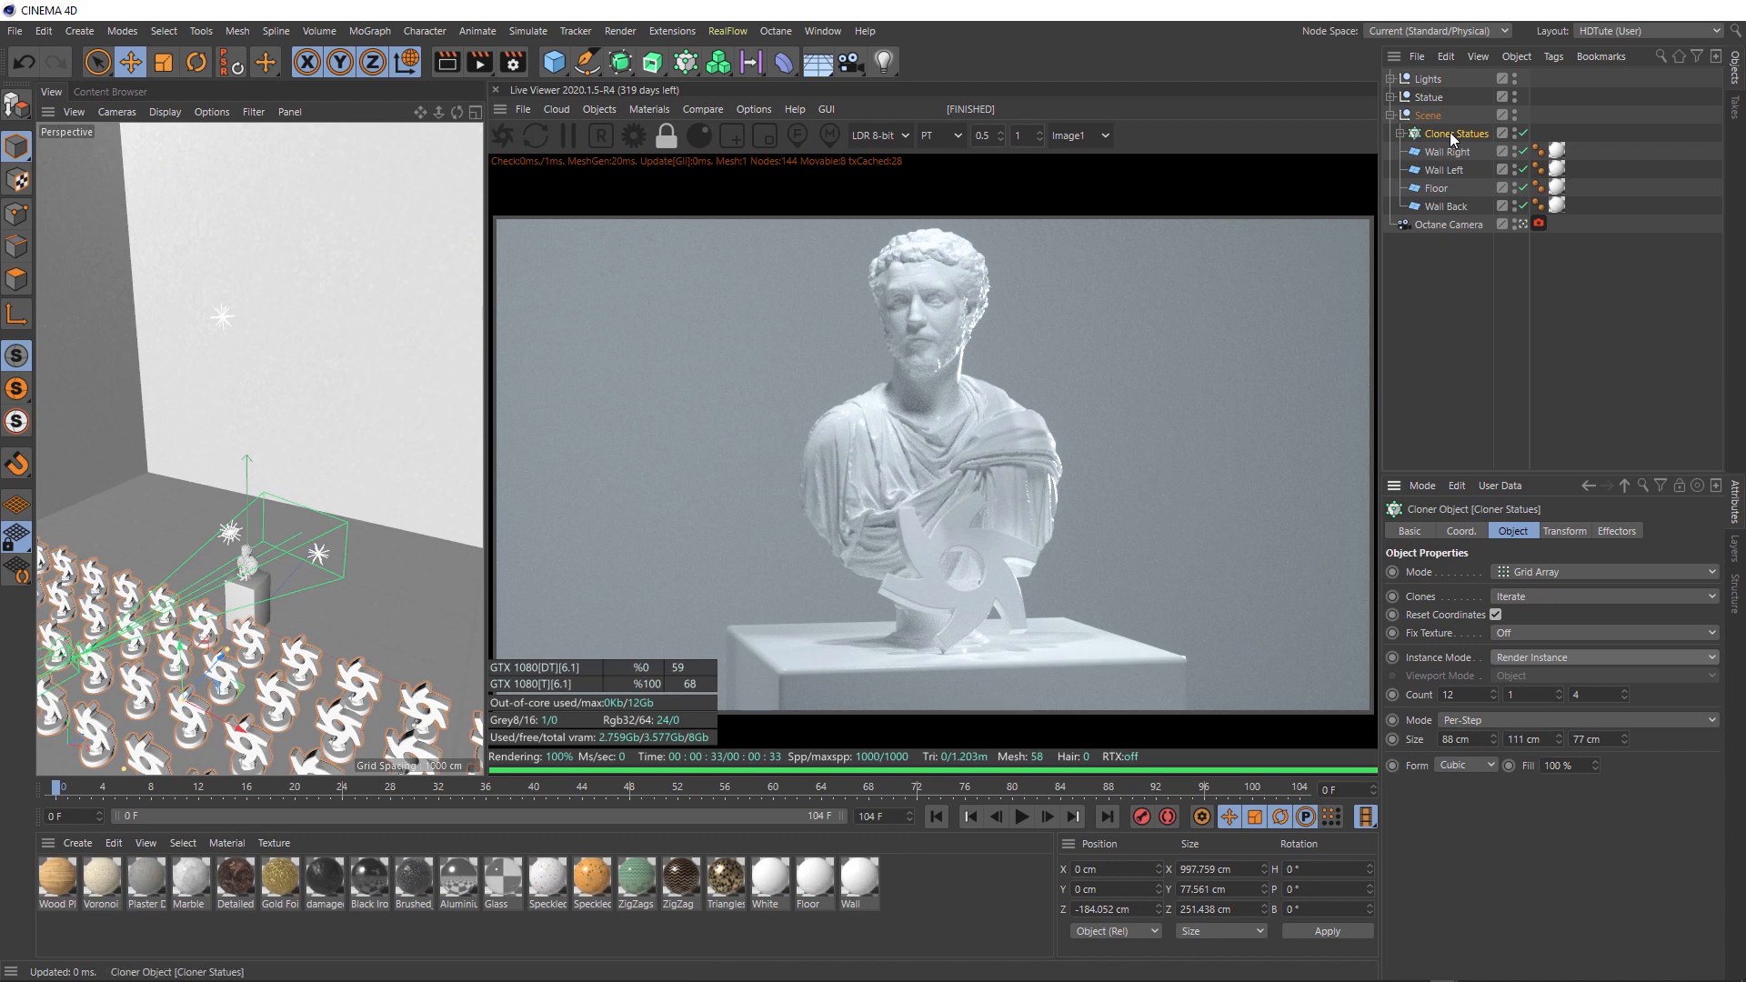
Step: Delete the Cloner Statues object, and select the Statue mesh and frame it in the perspective viewport
key("Delete")
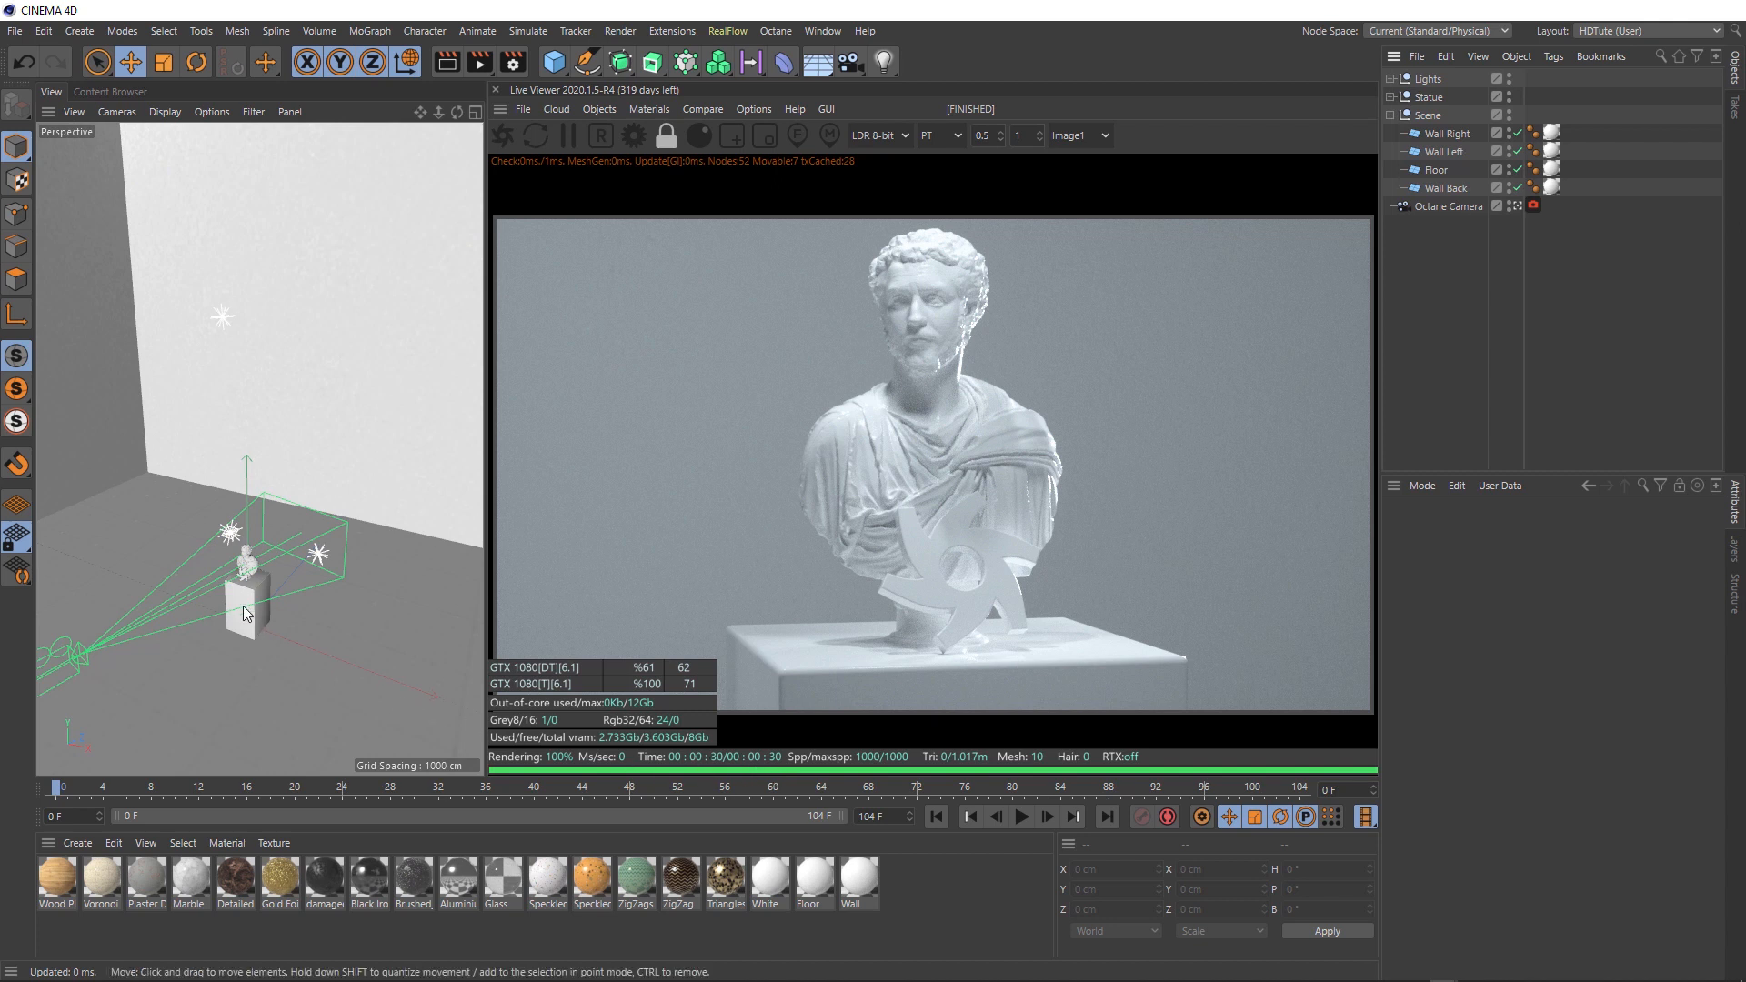
left_click(246, 561)
key("o")
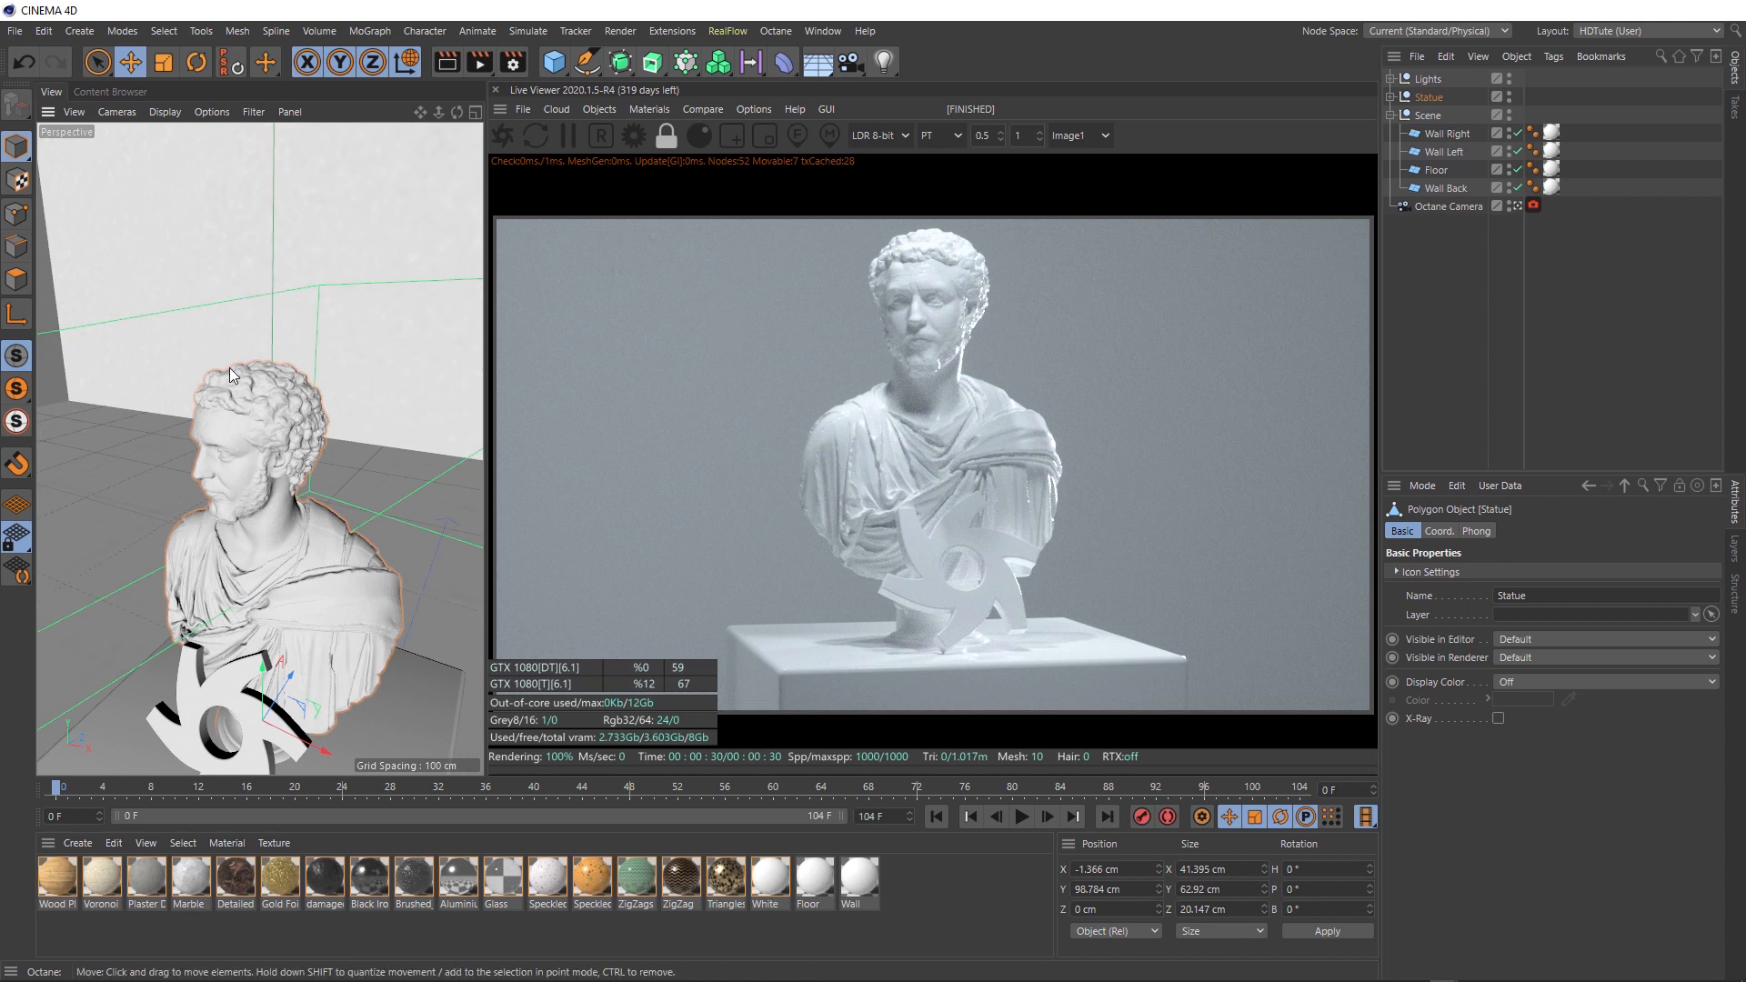
scroll(229, 367, "down", 5)
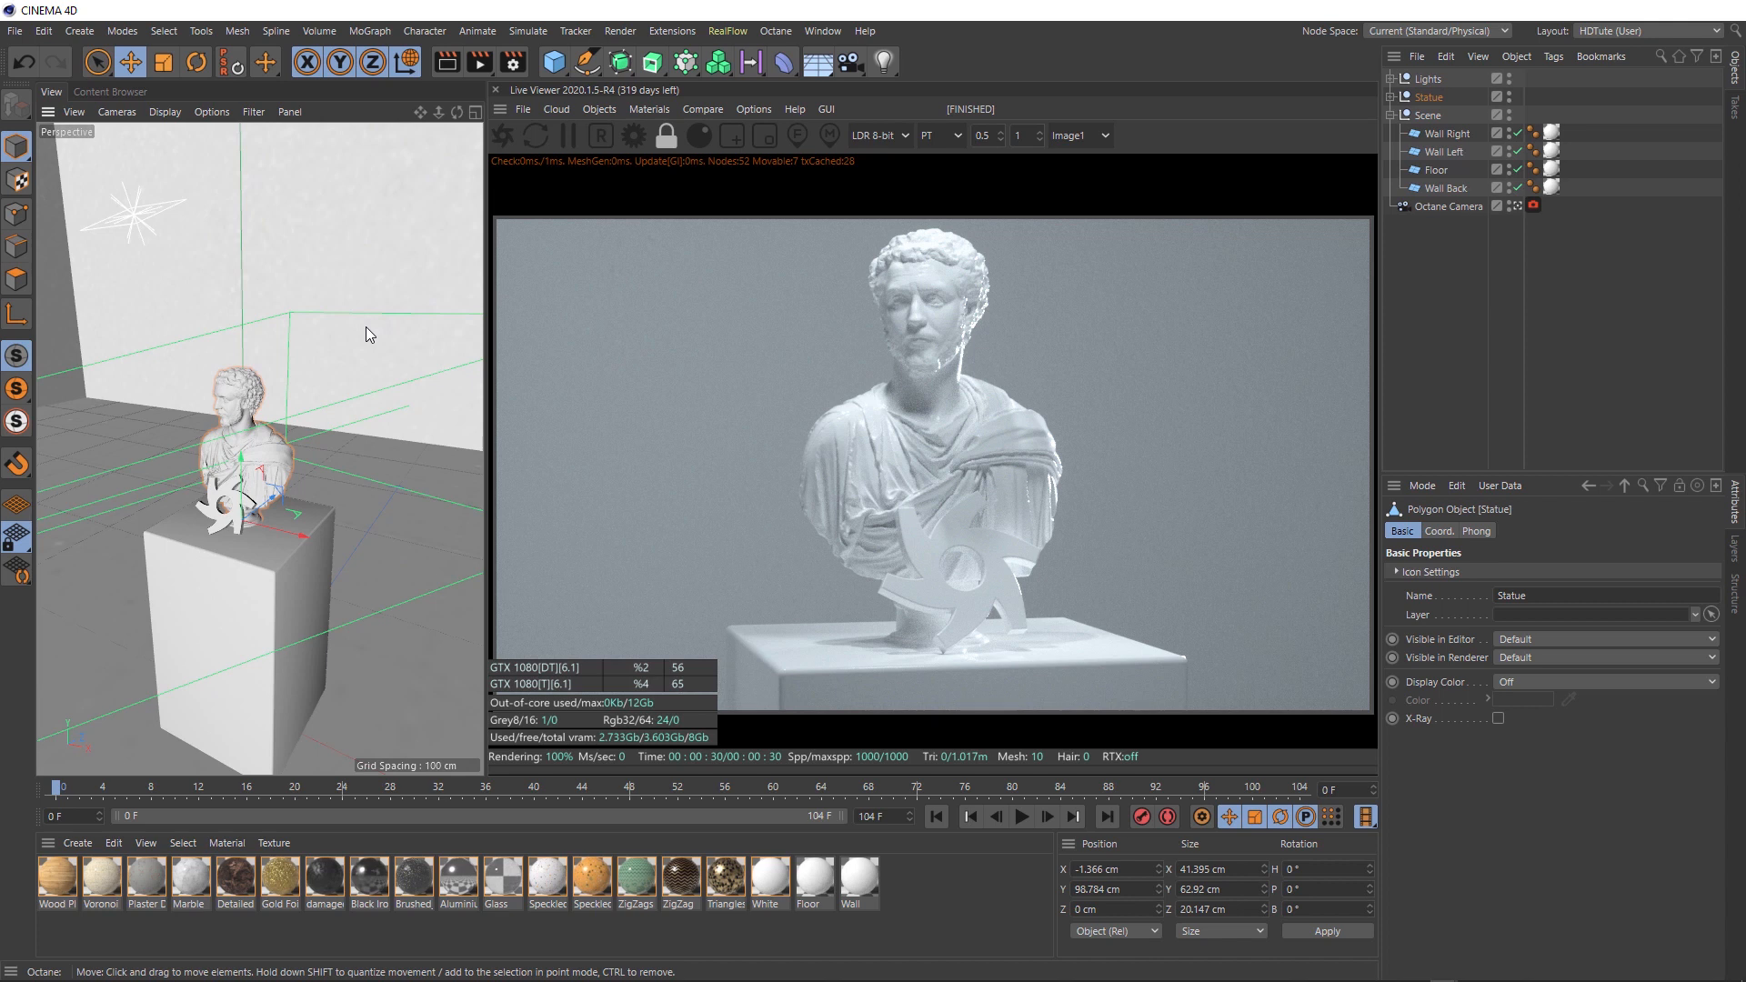
Step: Display the viewport in Quick Shading (Lines) and examine the mesh density of the statue's head up close
scroll(241, 407, "up", 8)
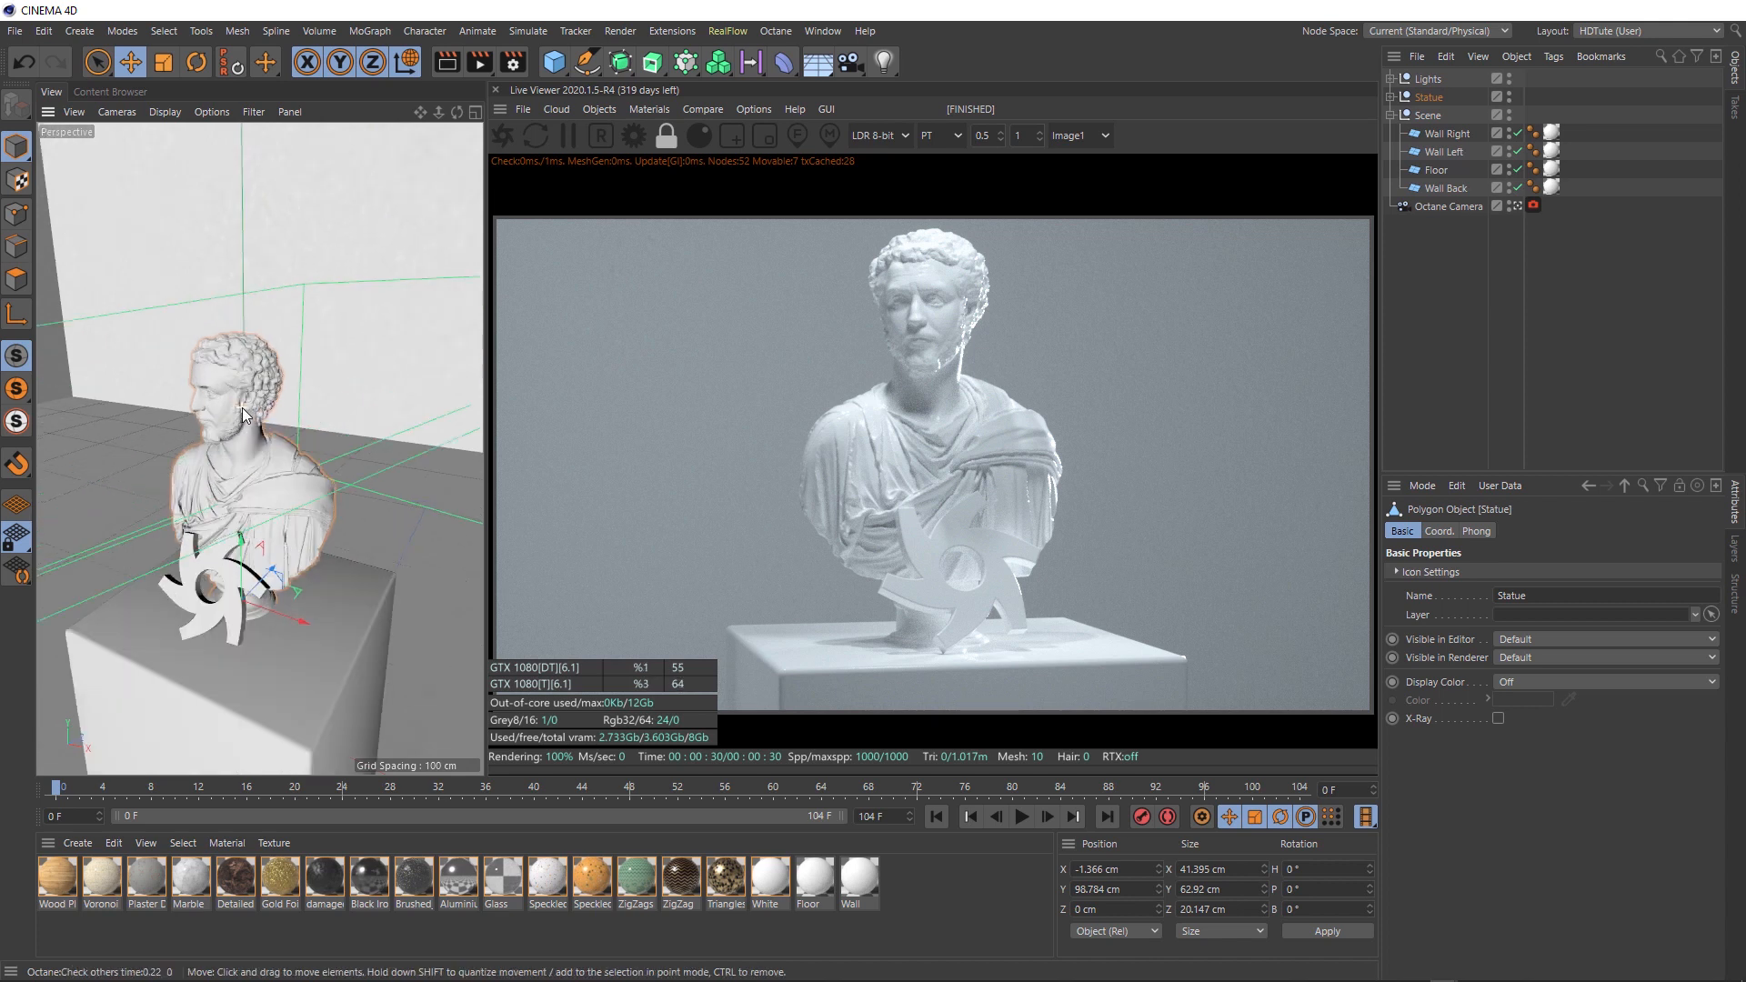
scroll(242, 407, "up", 3)
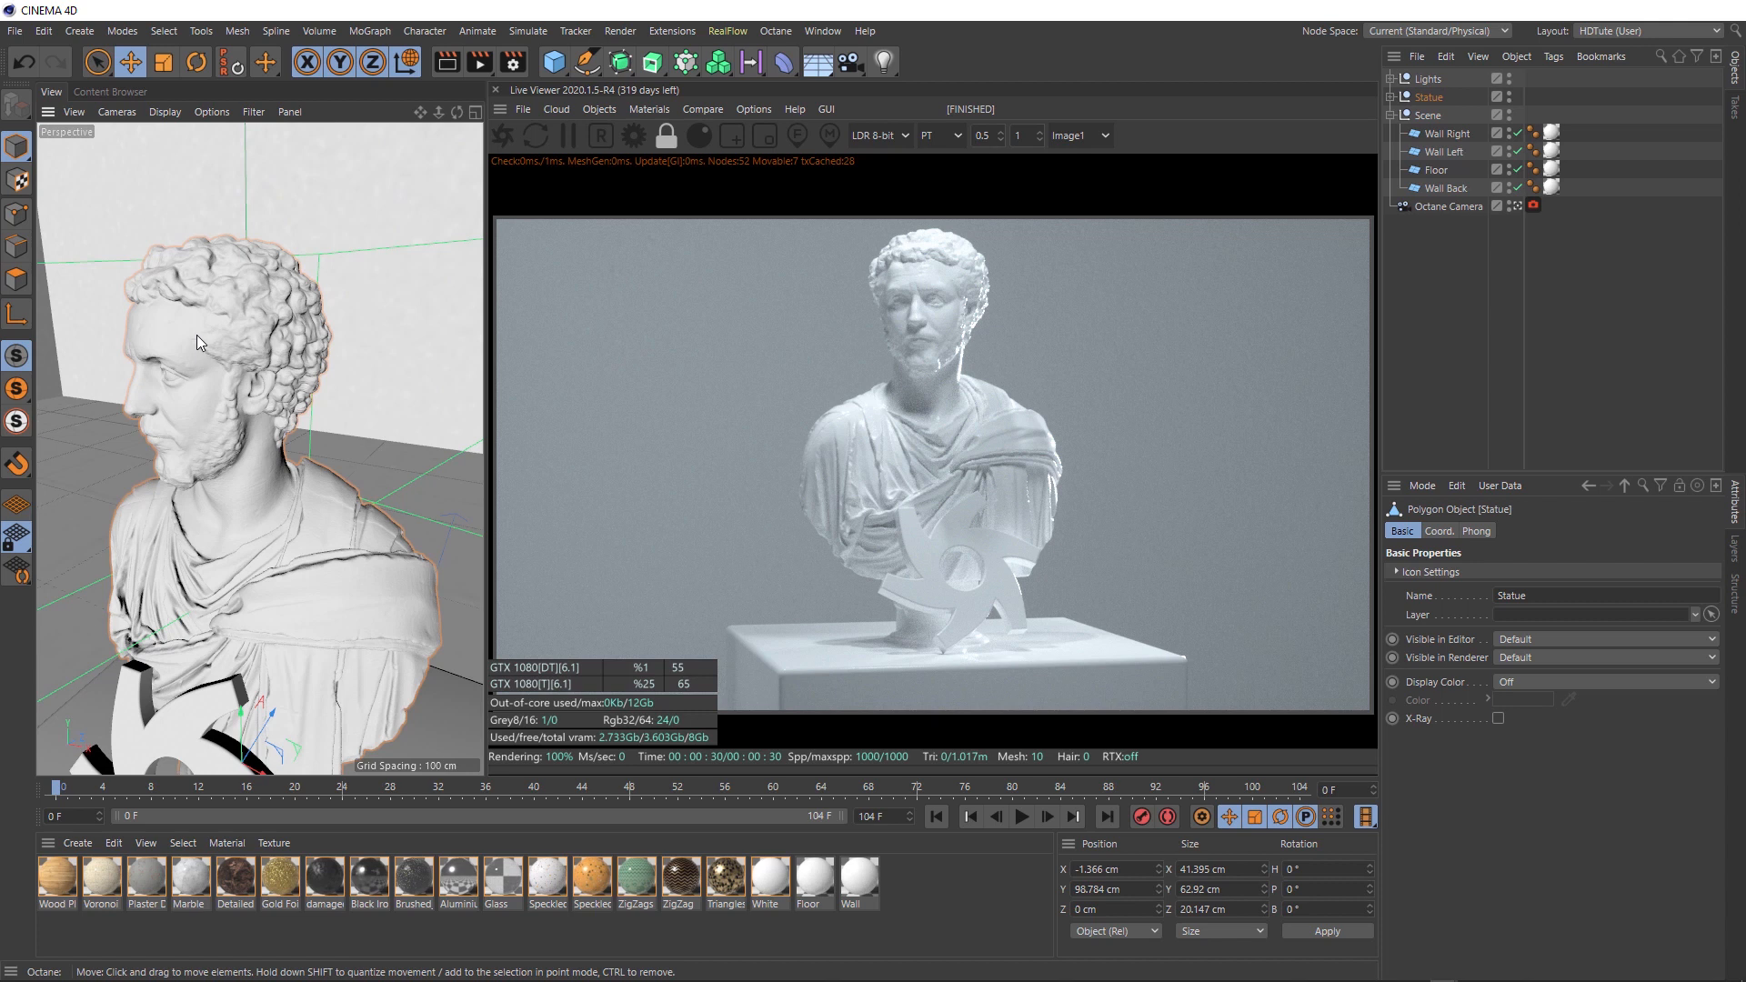
left_click(172, 115)
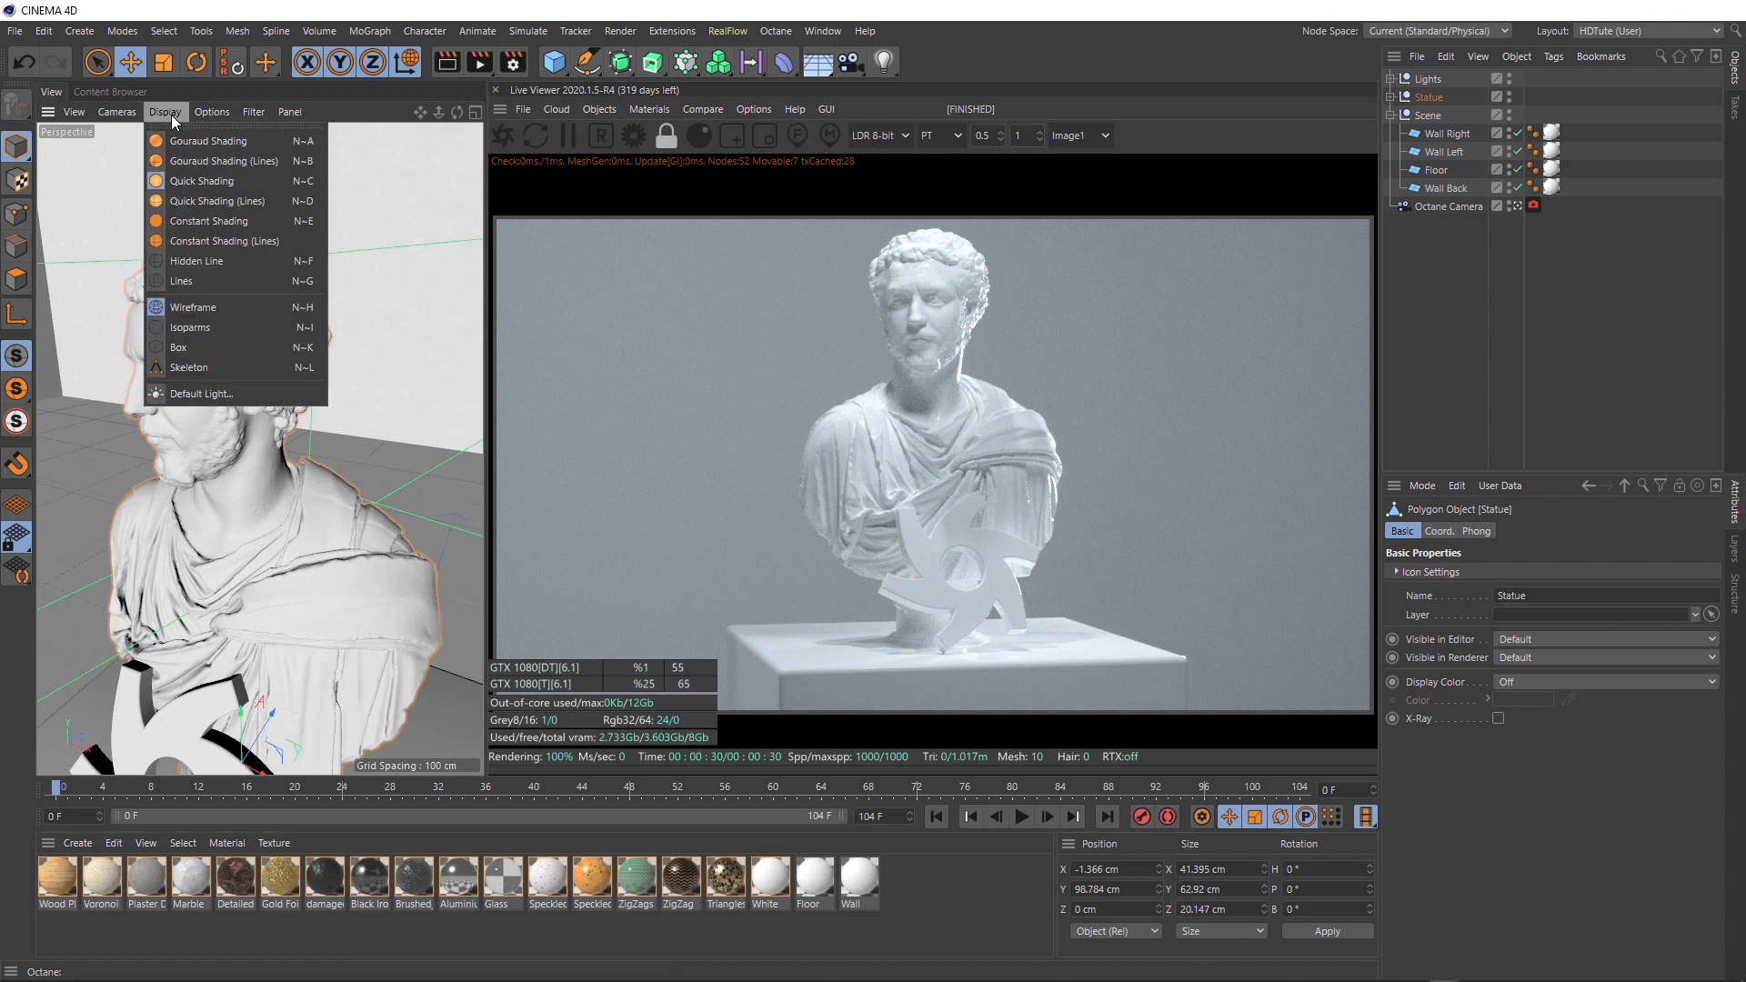
left_click(213, 193)
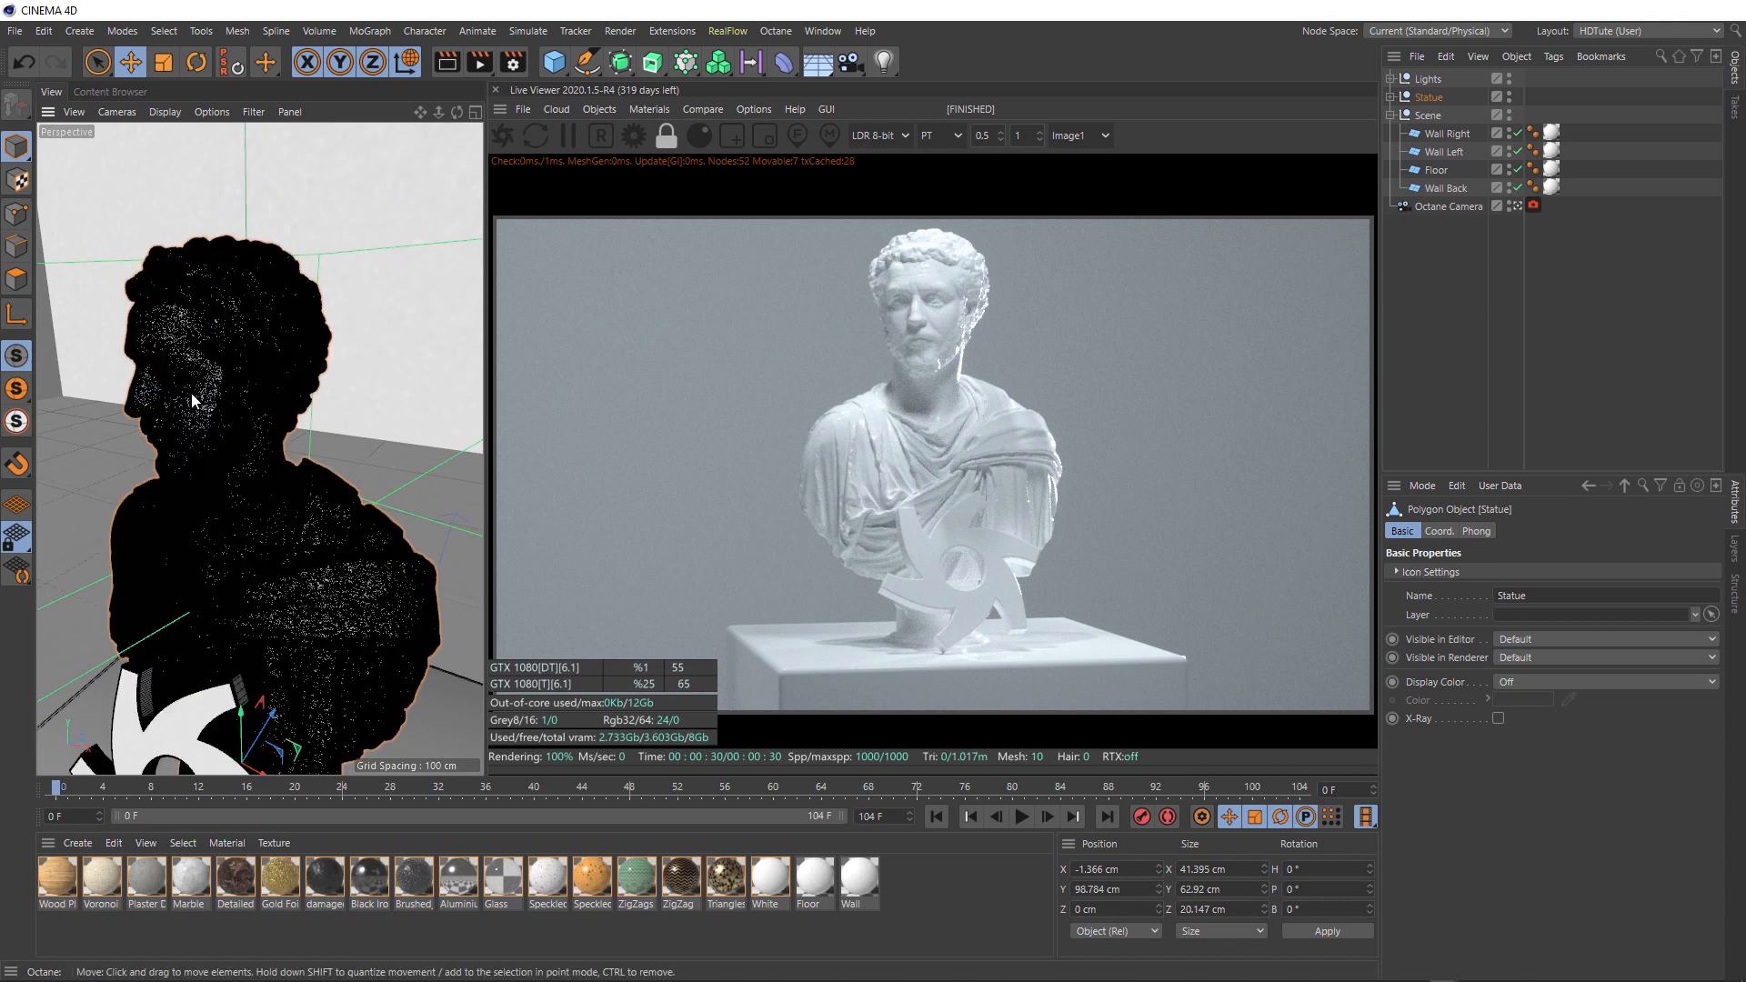
scroll(191, 393, "up", 5)
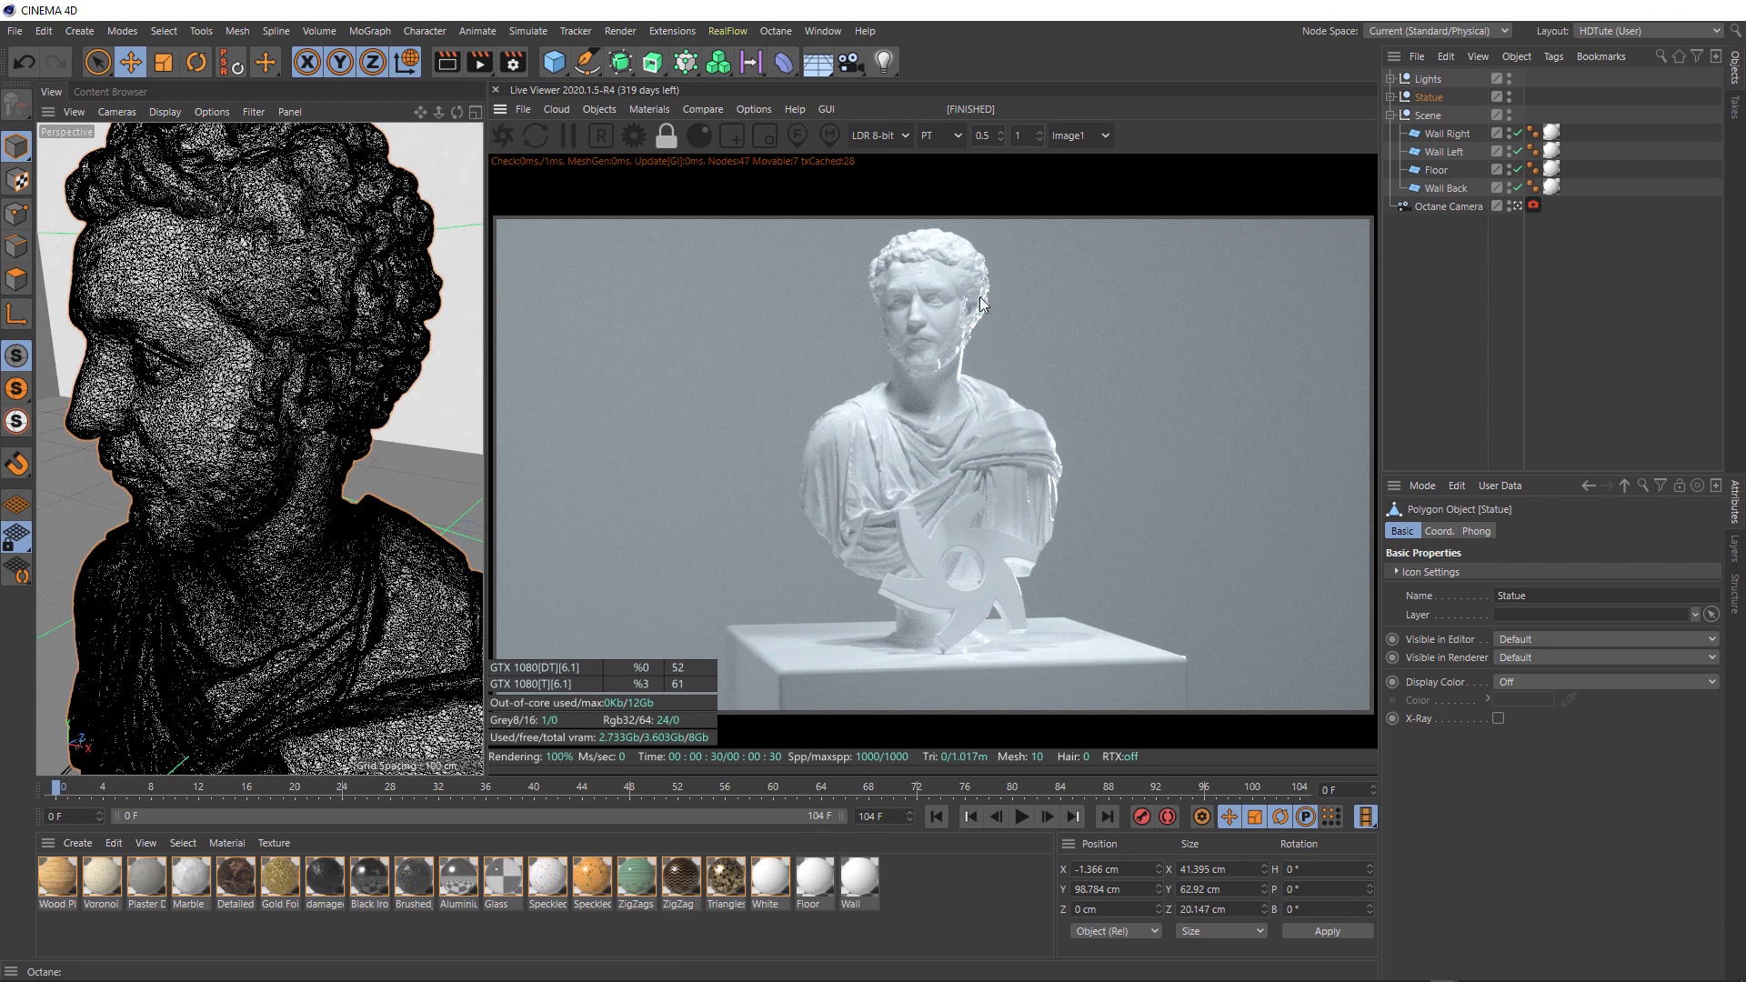
Step: Expand the Statue group, hide the Statue mesh, show Lowres_Statue in its place, and render the scene again
left_click(1390, 97)
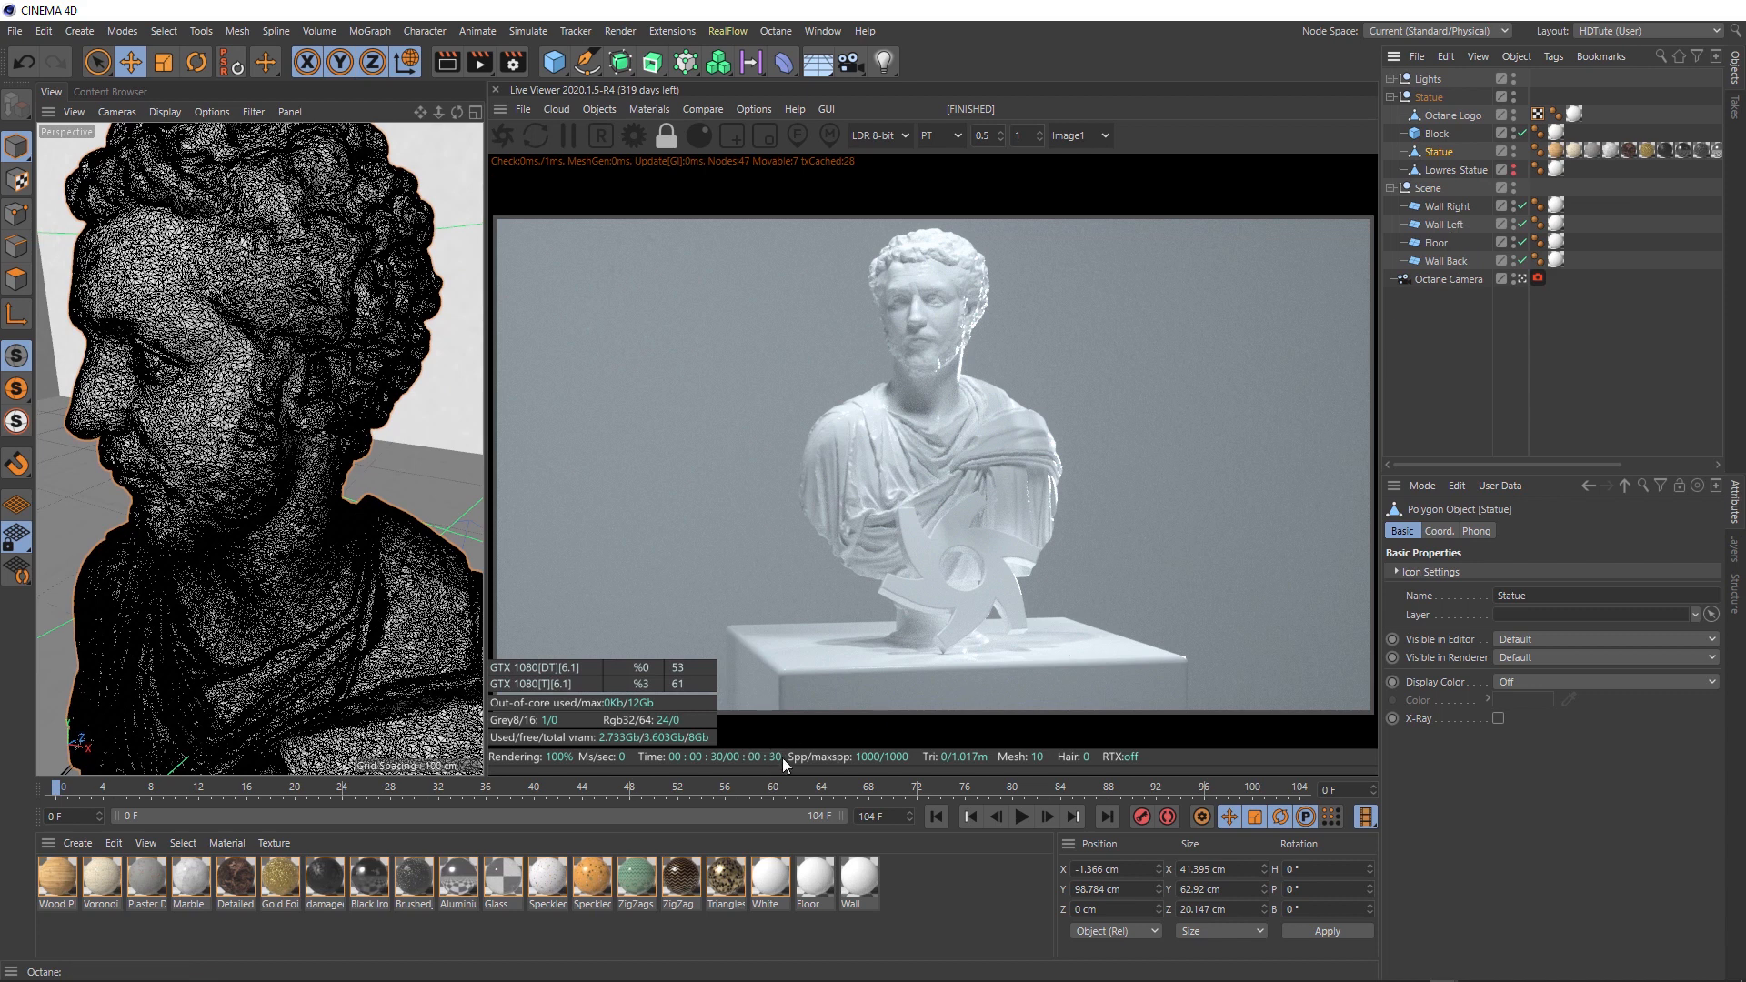
left_click(1513, 148, "alt")
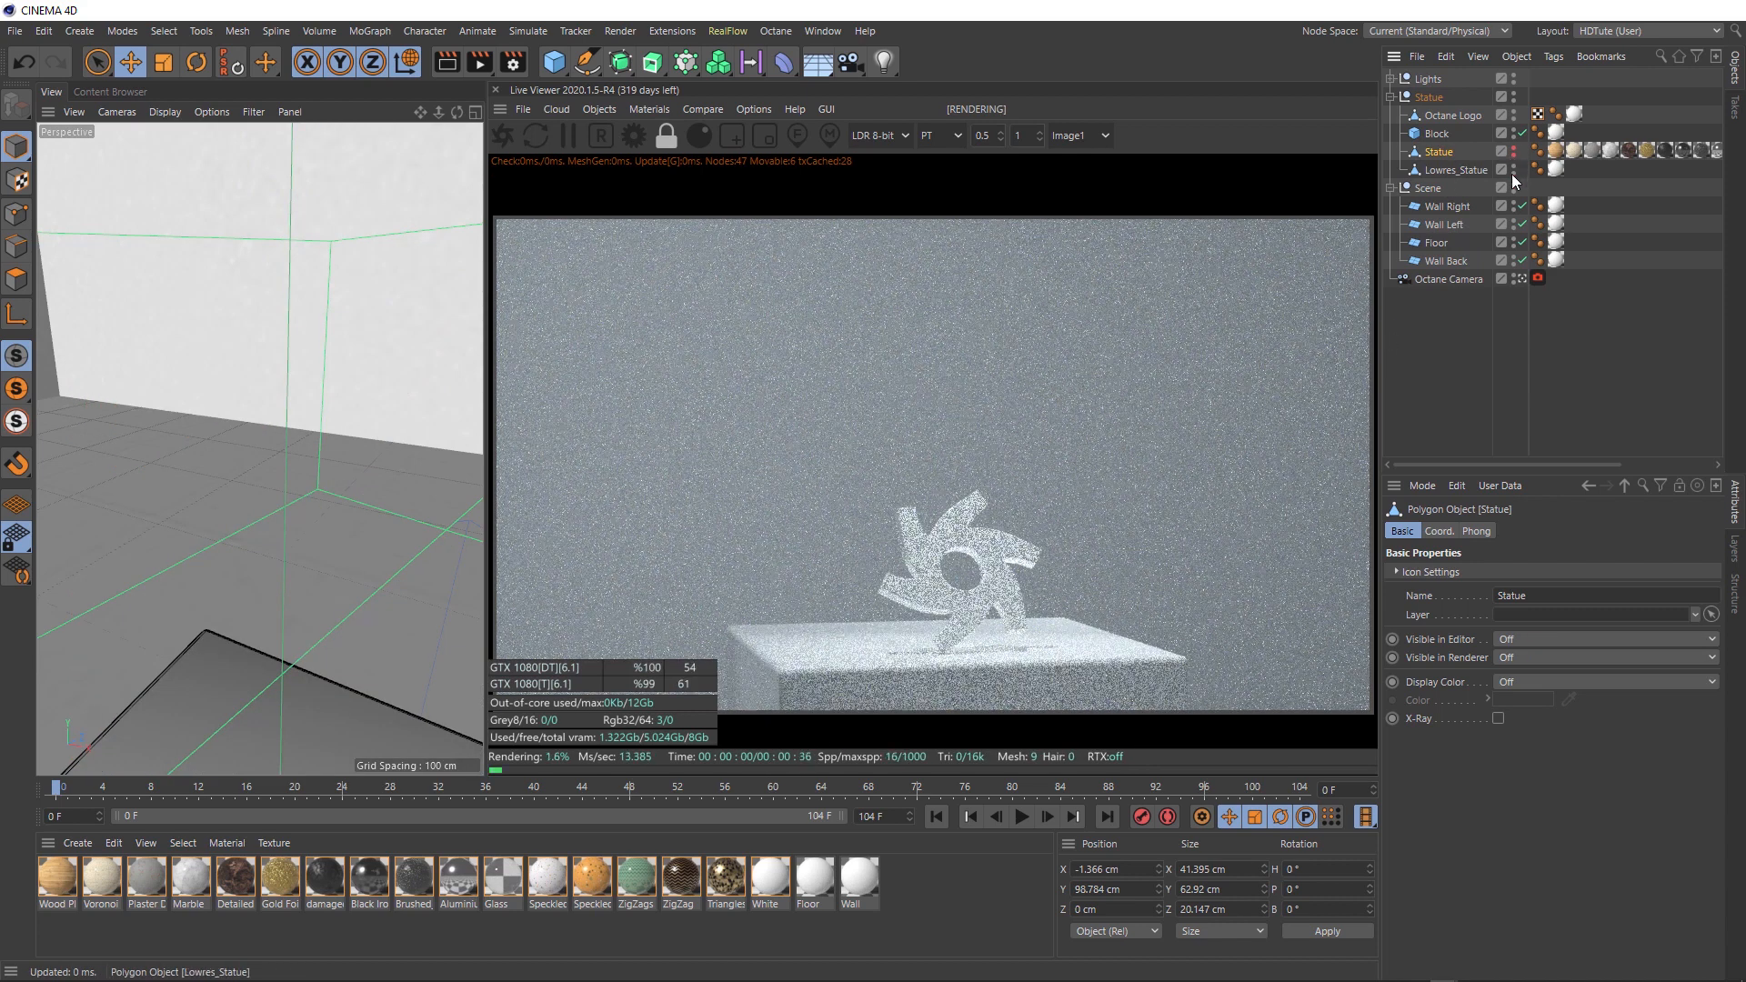
left_click(1512, 172, "alt")
left_click(501, 138)
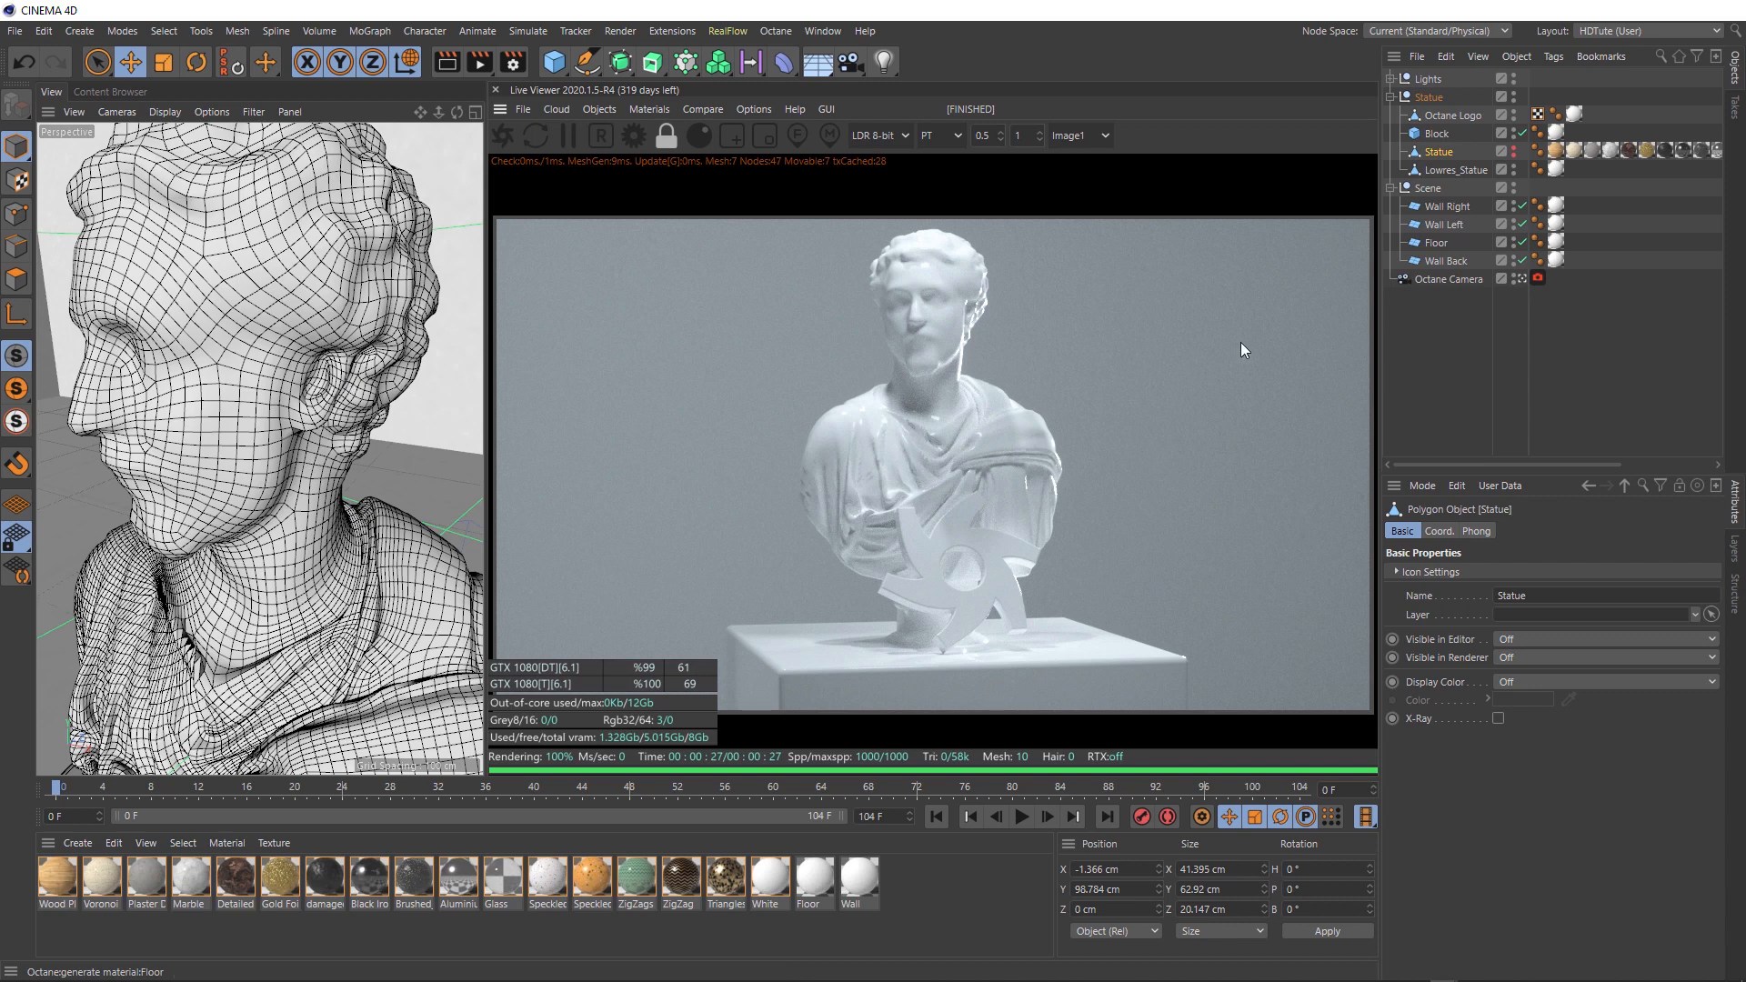
Step: Hide Lowres_Statue again and restore the visibility of the high-resolution Statue mesh
left_click(1511, 171)
left_click(1511, 167)
left_click(1514, 150, "ctrl")
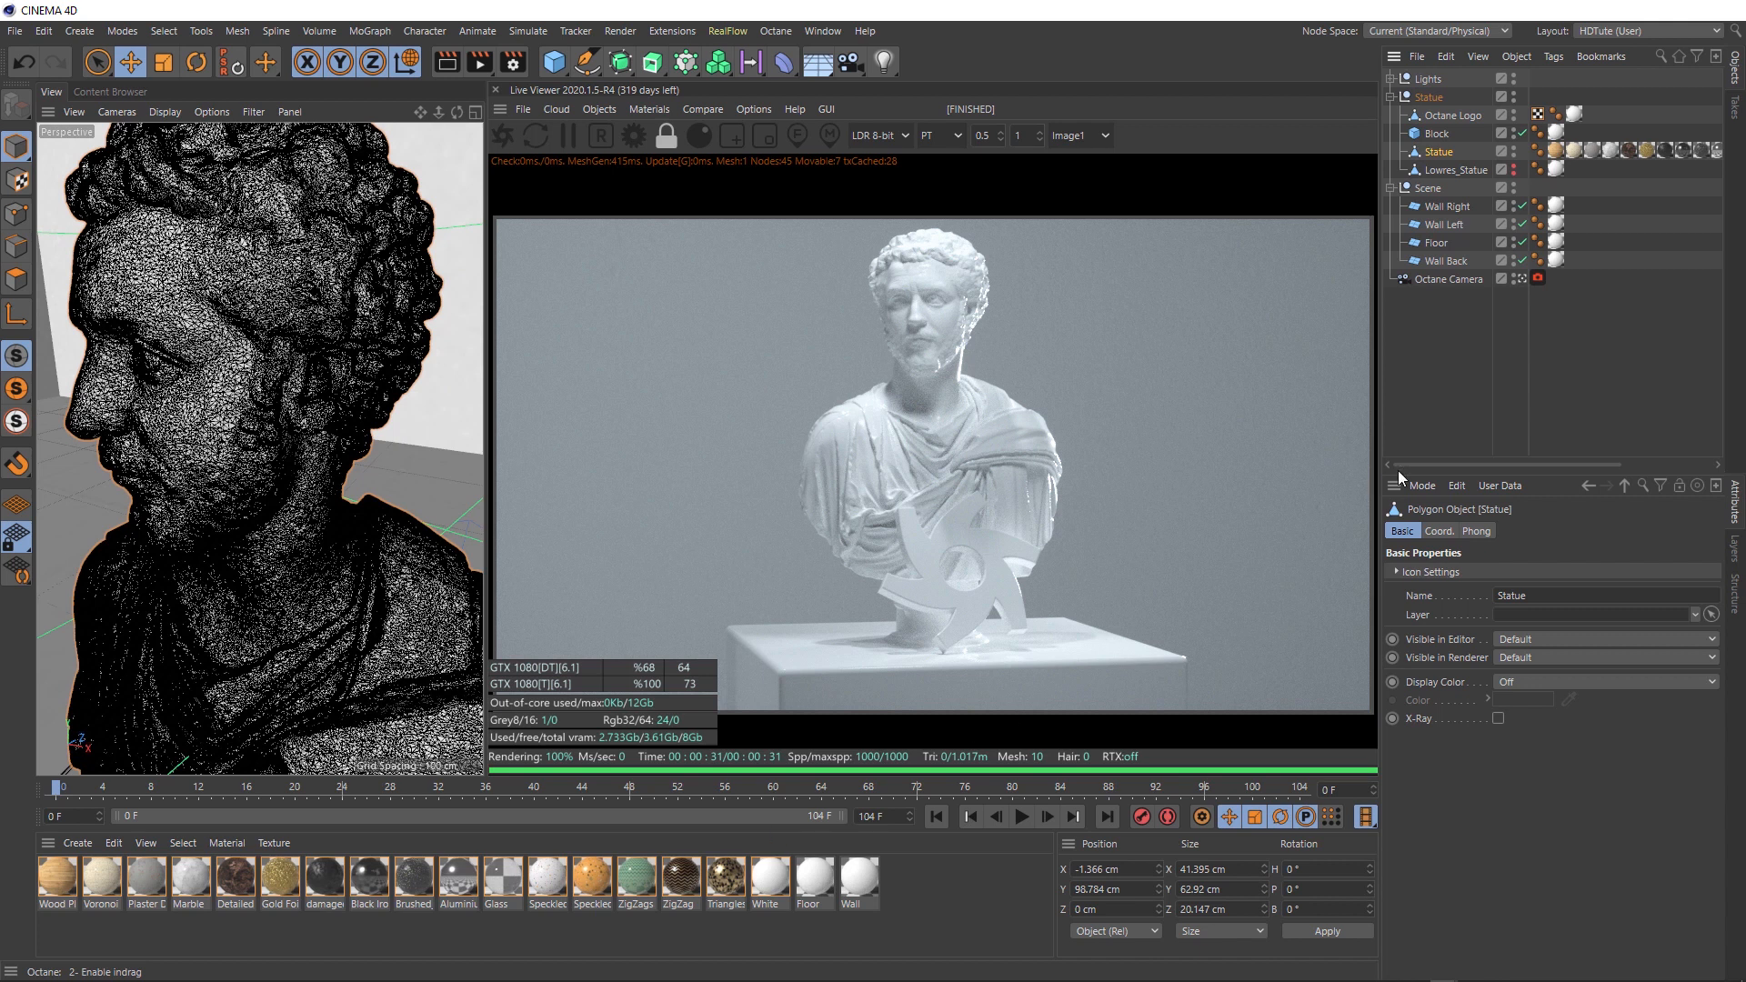
Step: Delete every material tag on the Statue mesh except the last white one, and remove the unused materials from the scene
left_click_drag(1467, 466, 1601, 462)
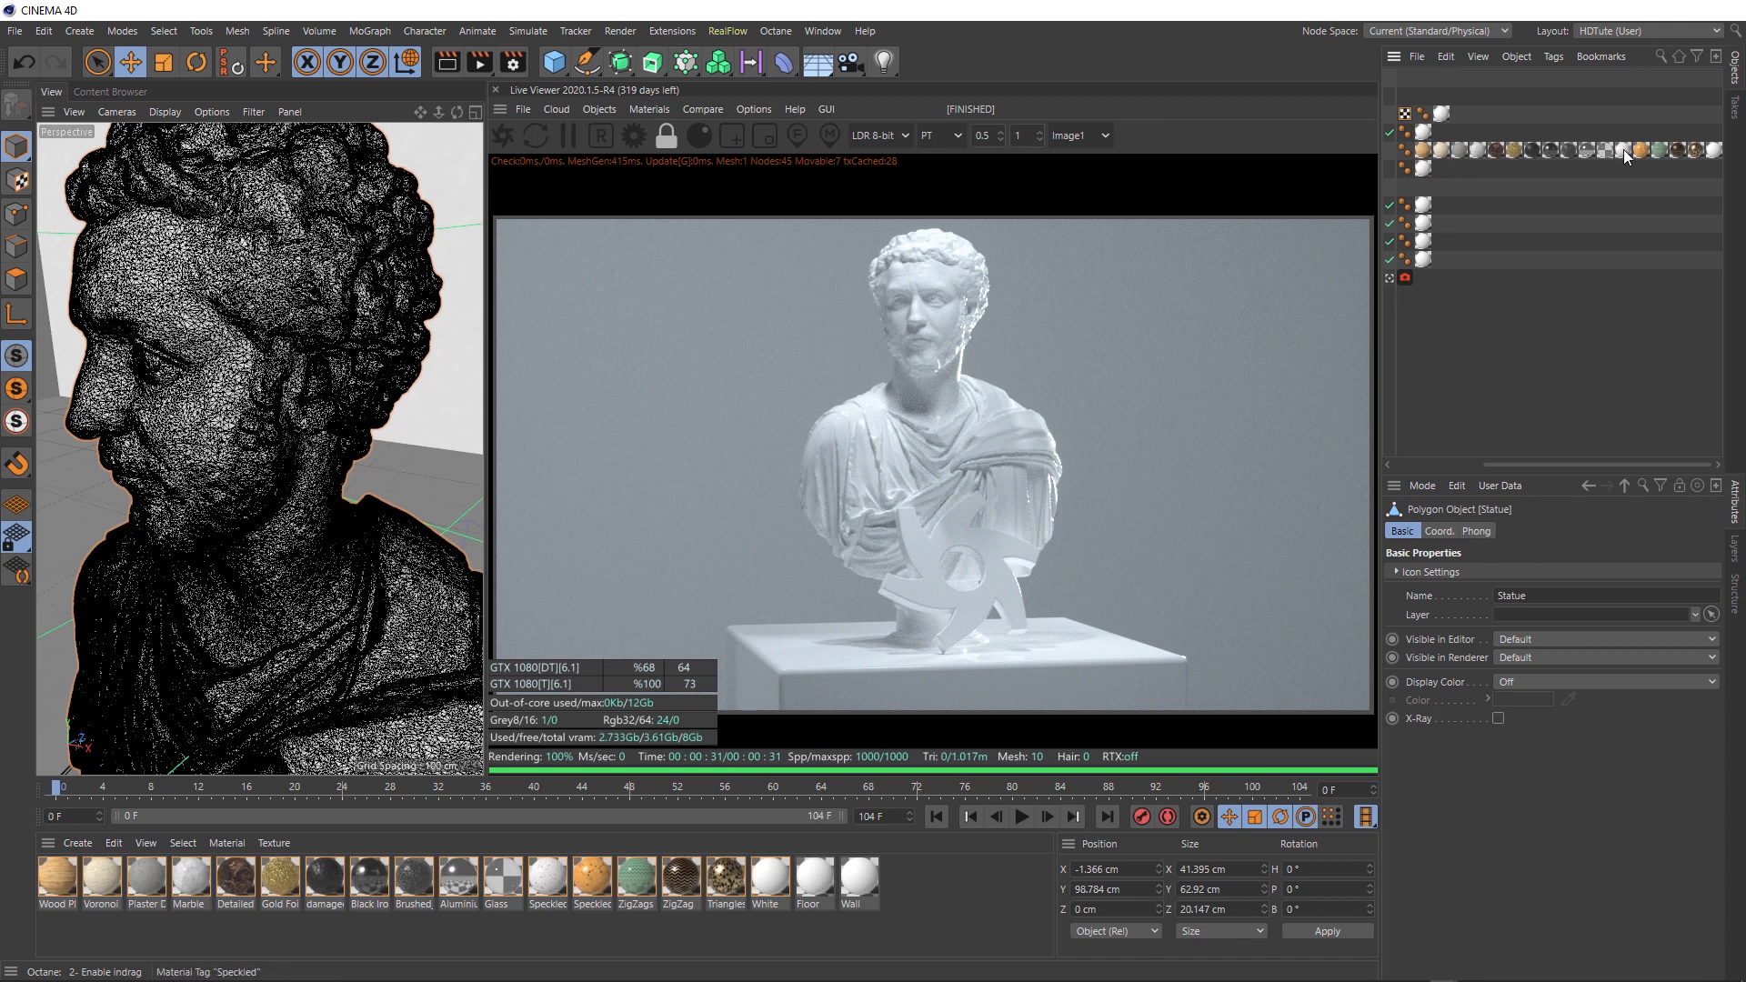
left_click(1697, 151)
left_click(1417, 150, "shift")
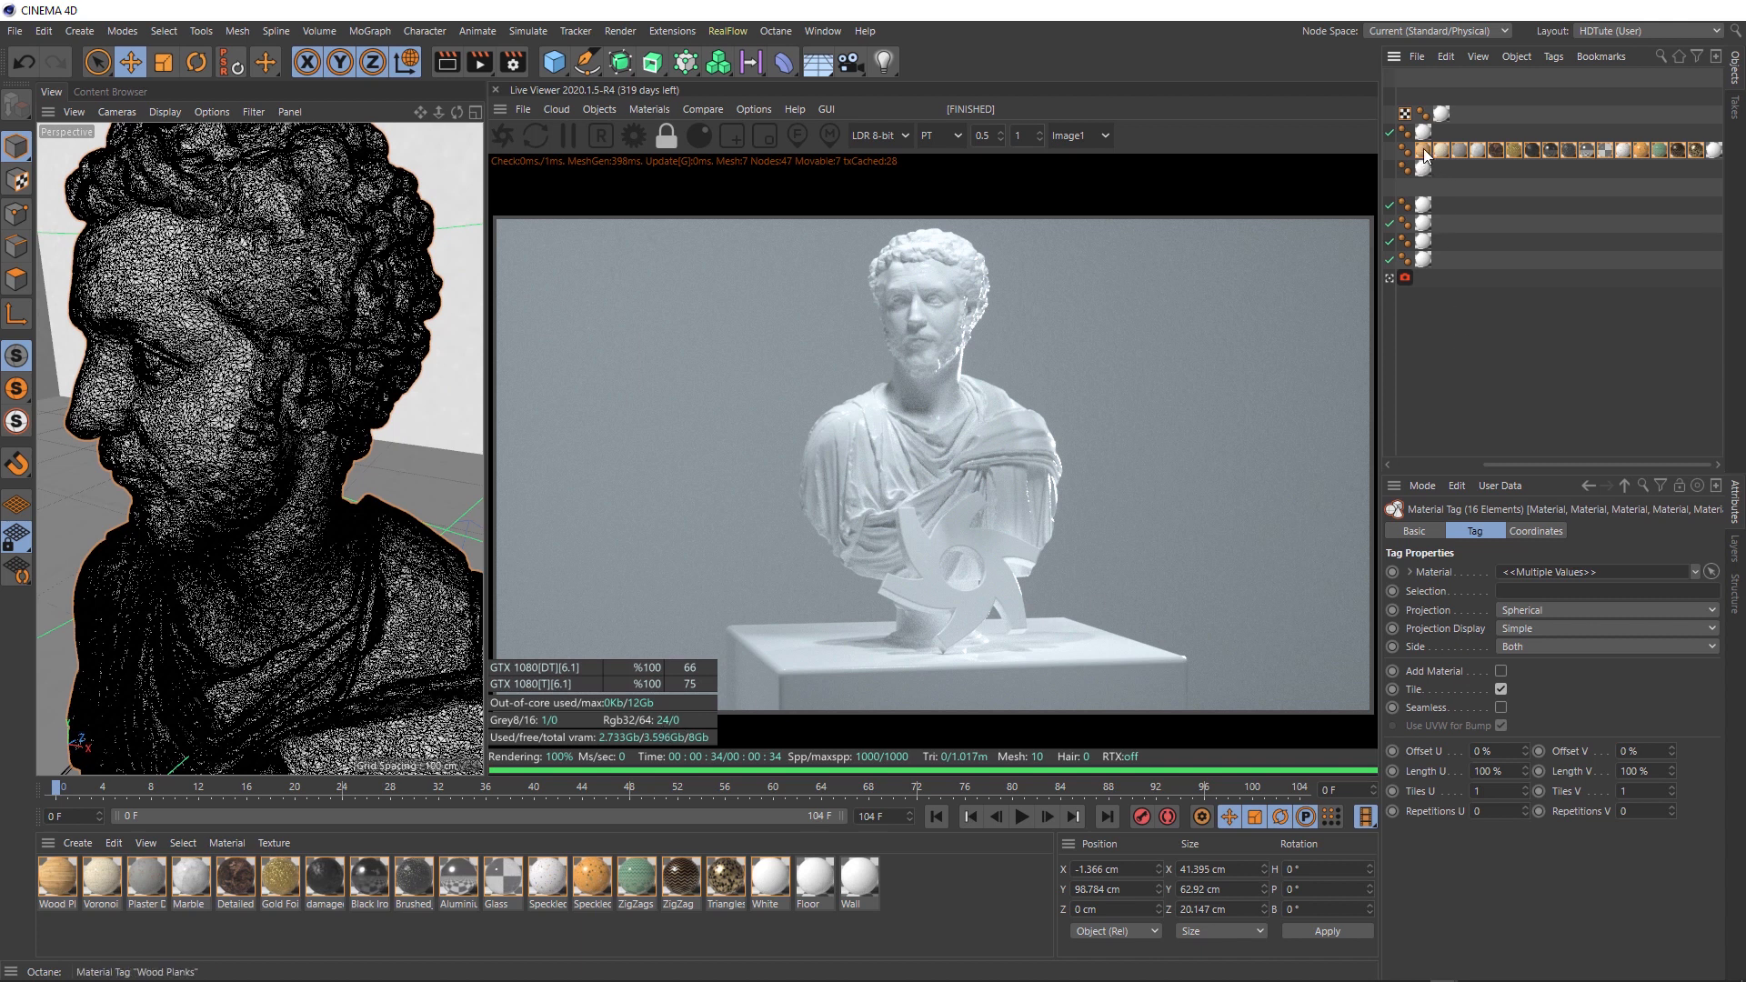
key("Delete")
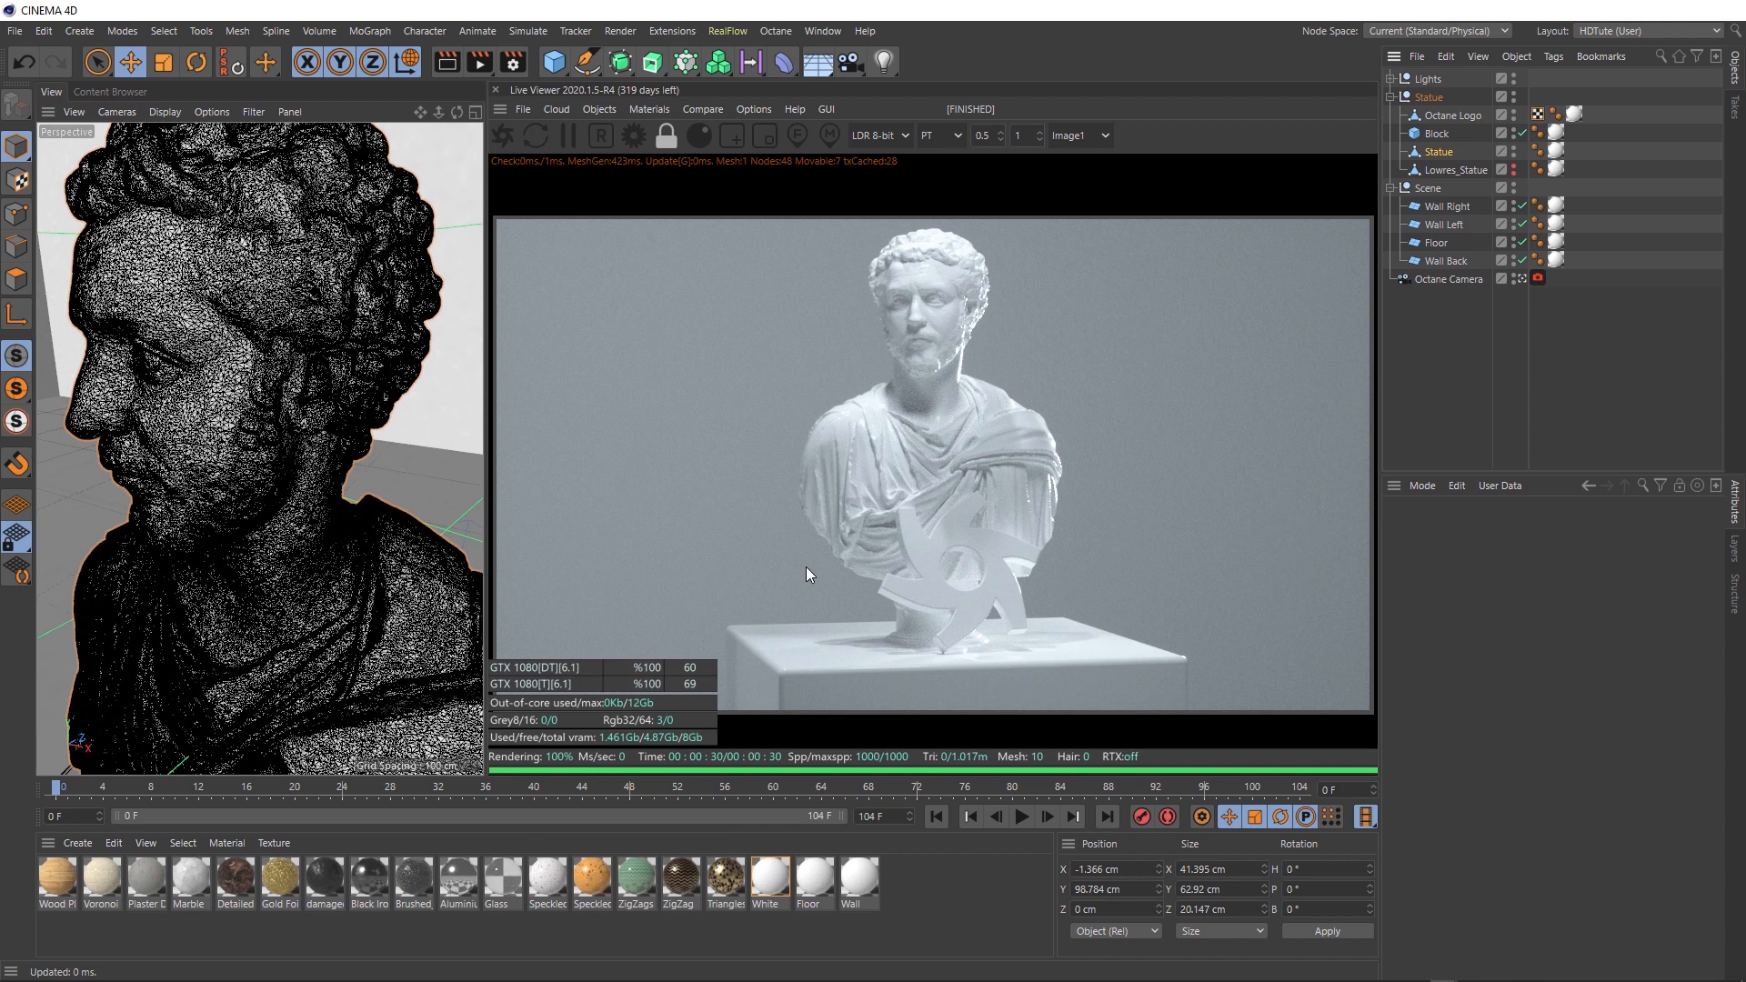
left_click(113, 842)
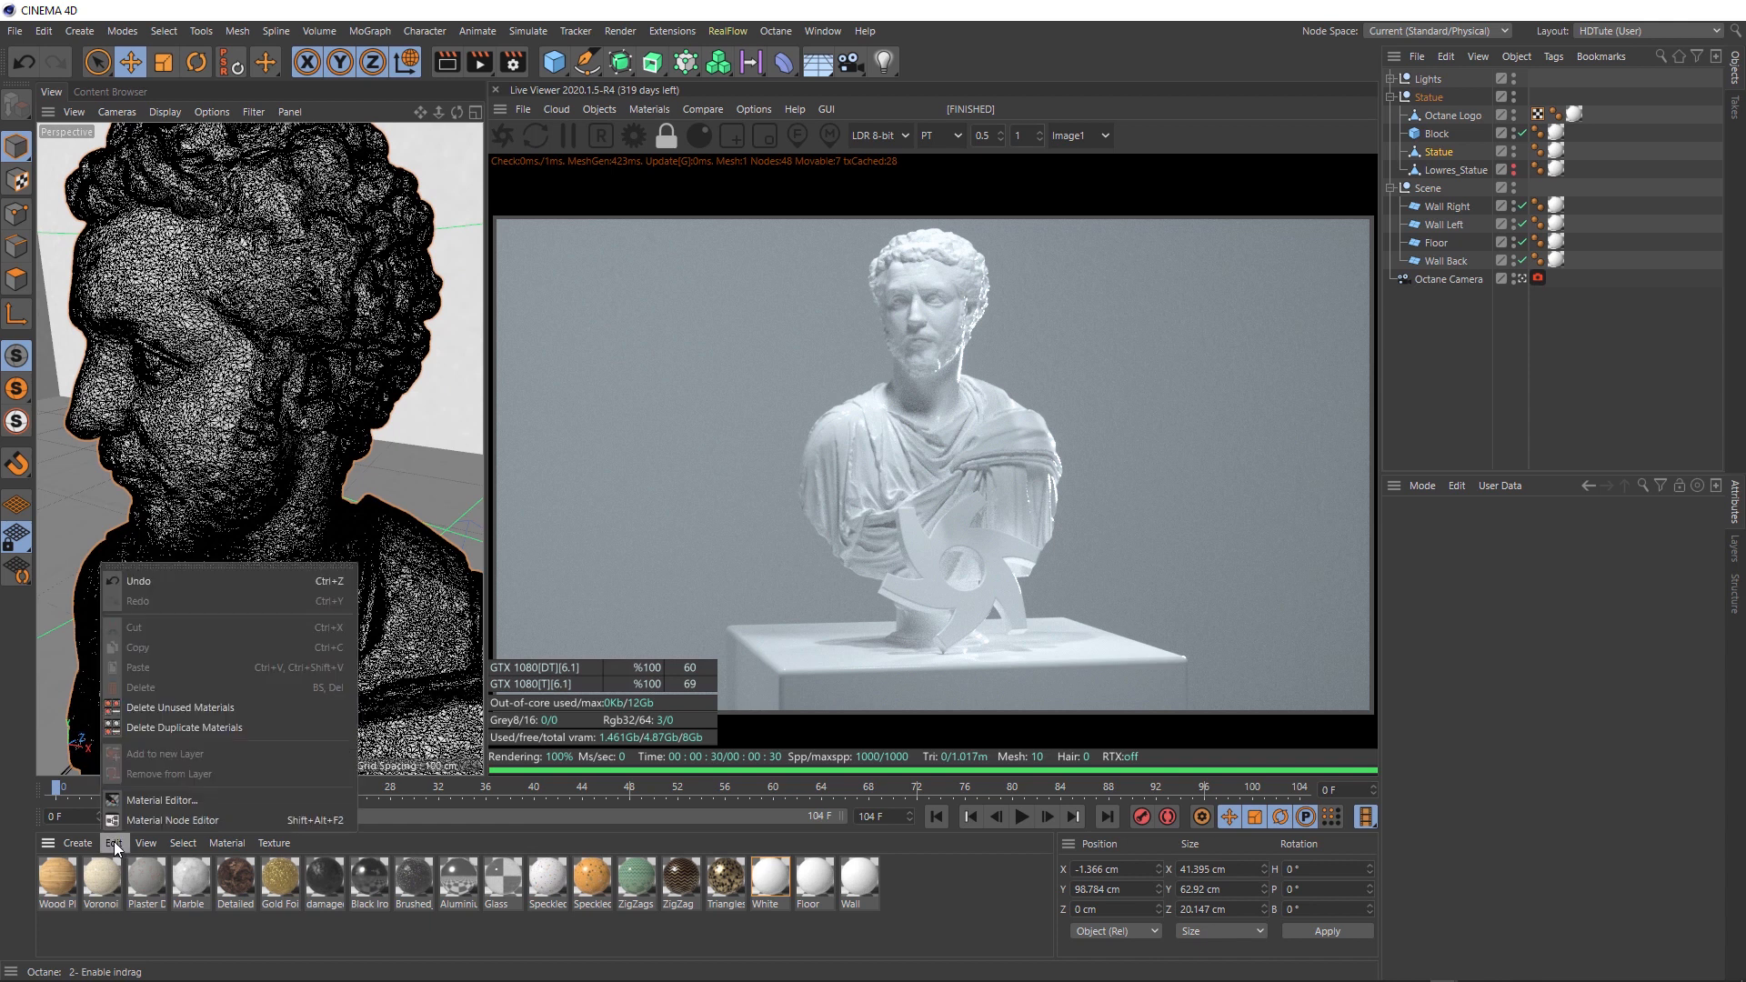
left_click(182, 707)
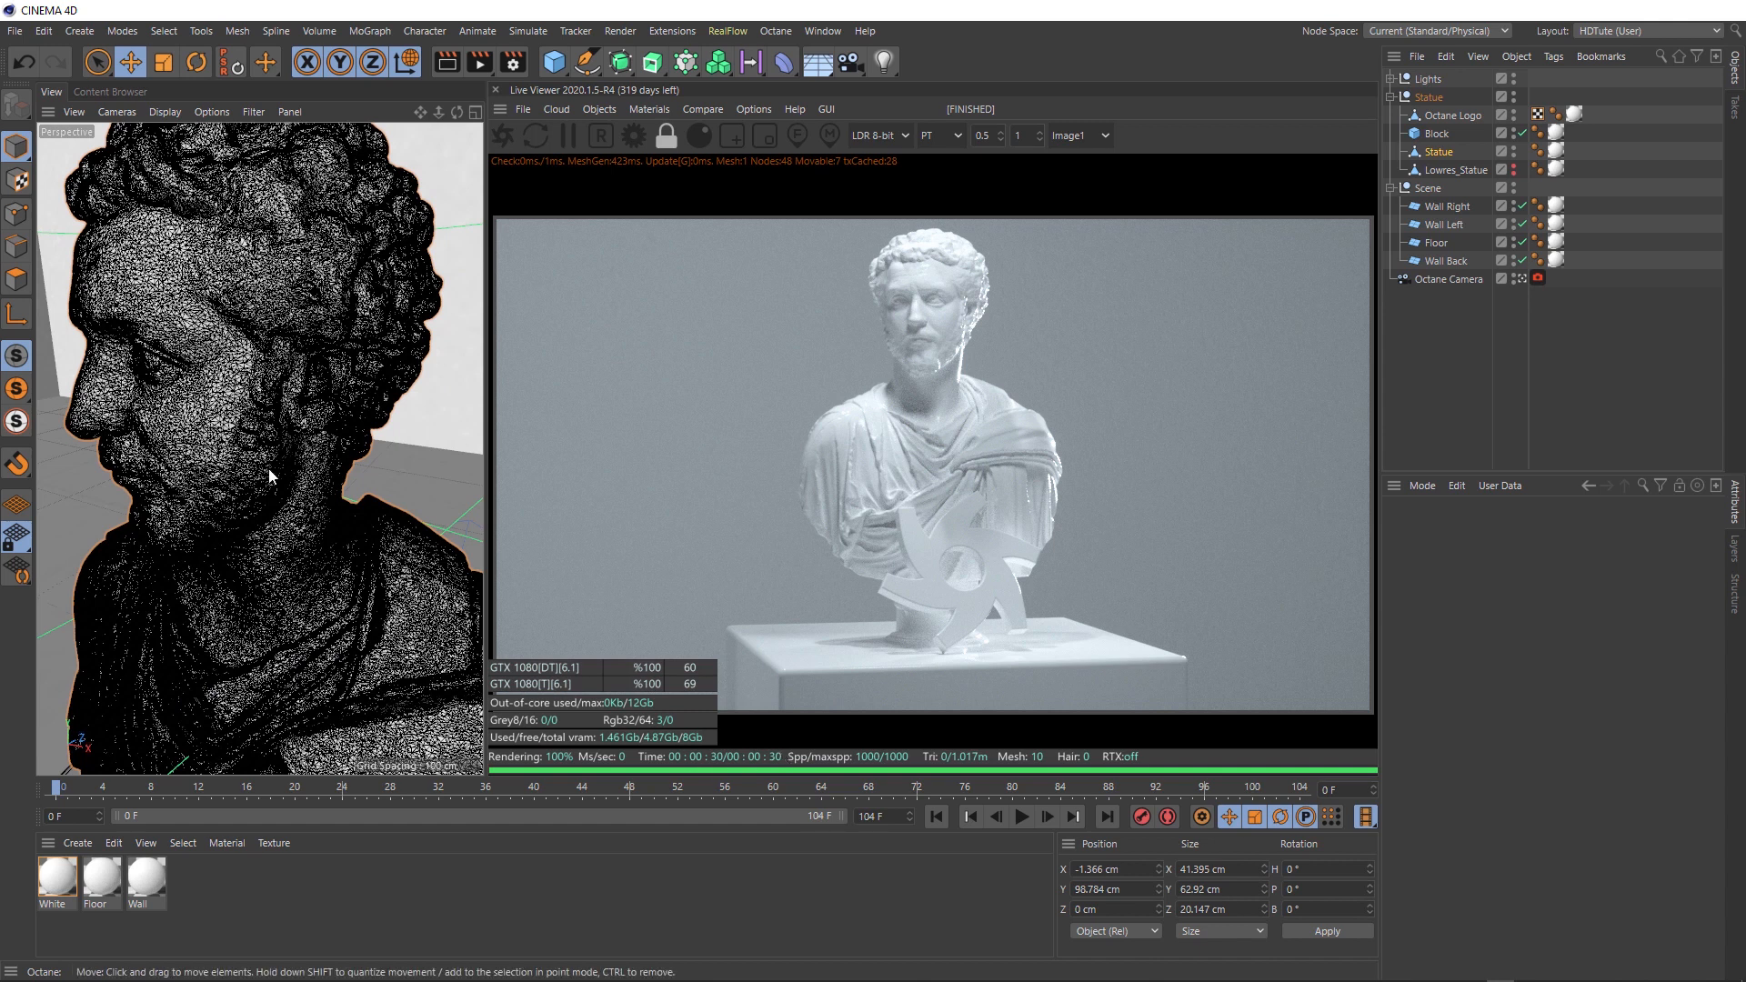
Step: Turn off the Fill, Rim and Top lights in the Lights group and re-enable them one by one to check their contributions
scroll(269, 467, "down", 10)
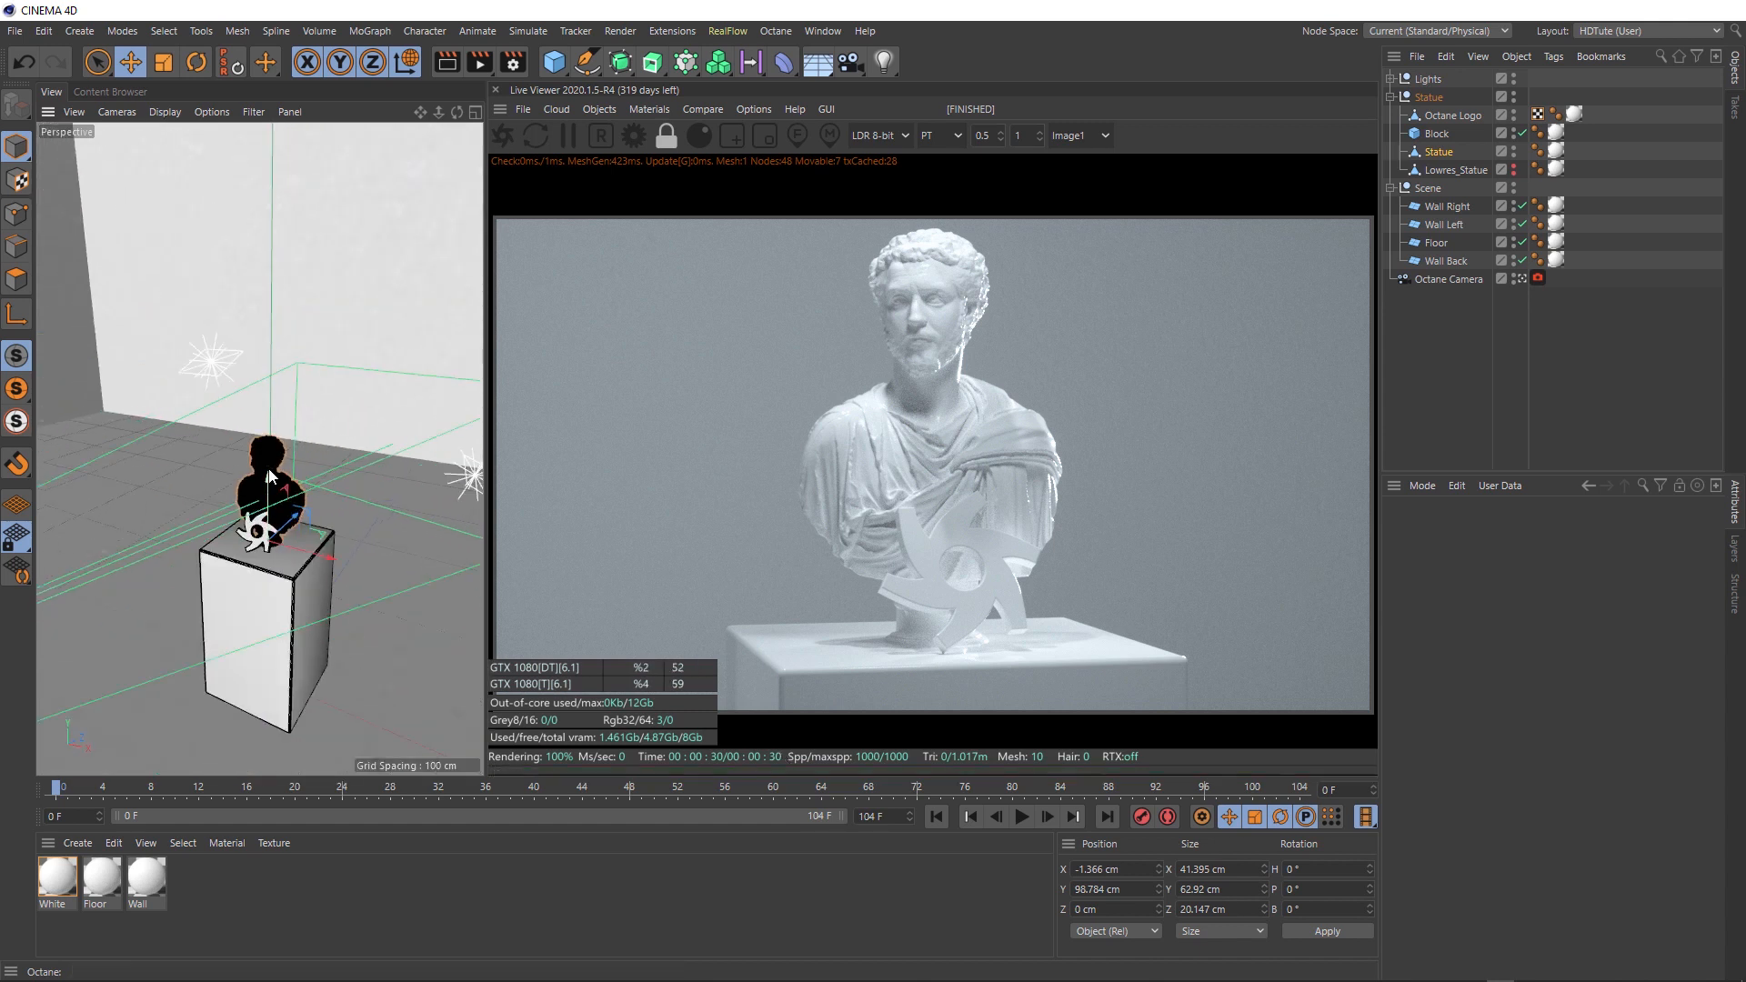
scroll(269, 472, "down", 3)
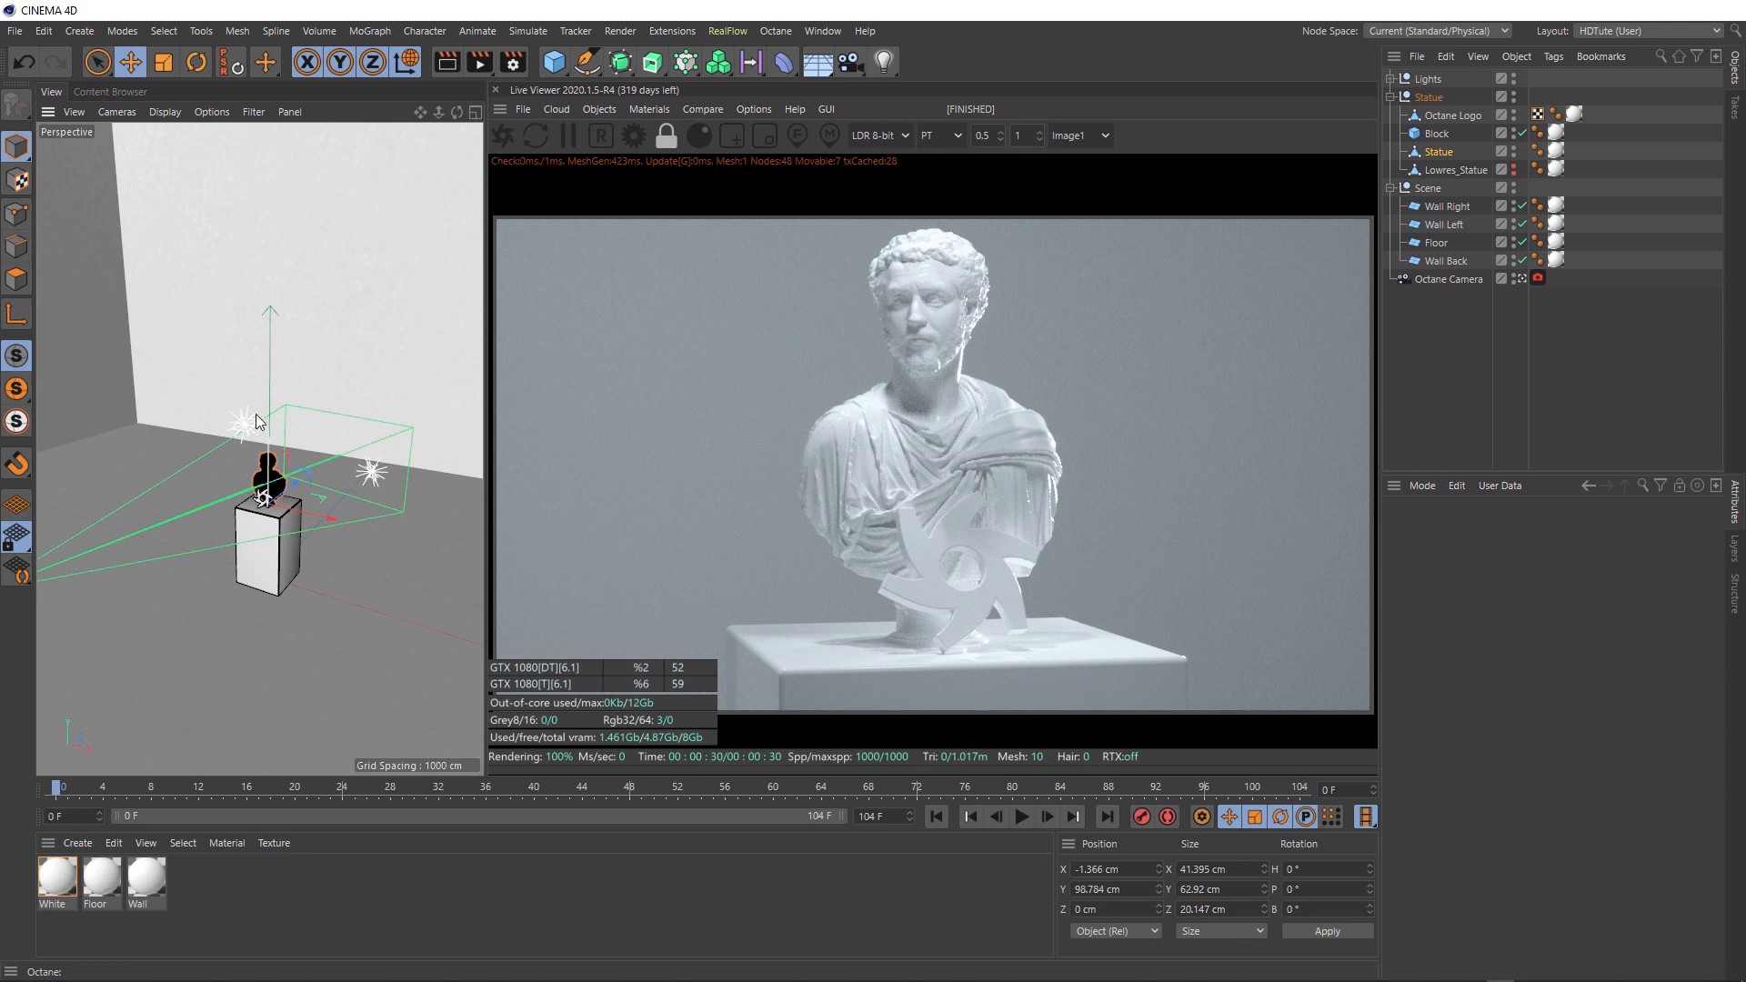
middle_click_drag(277, 388, 248, 496, "alt")
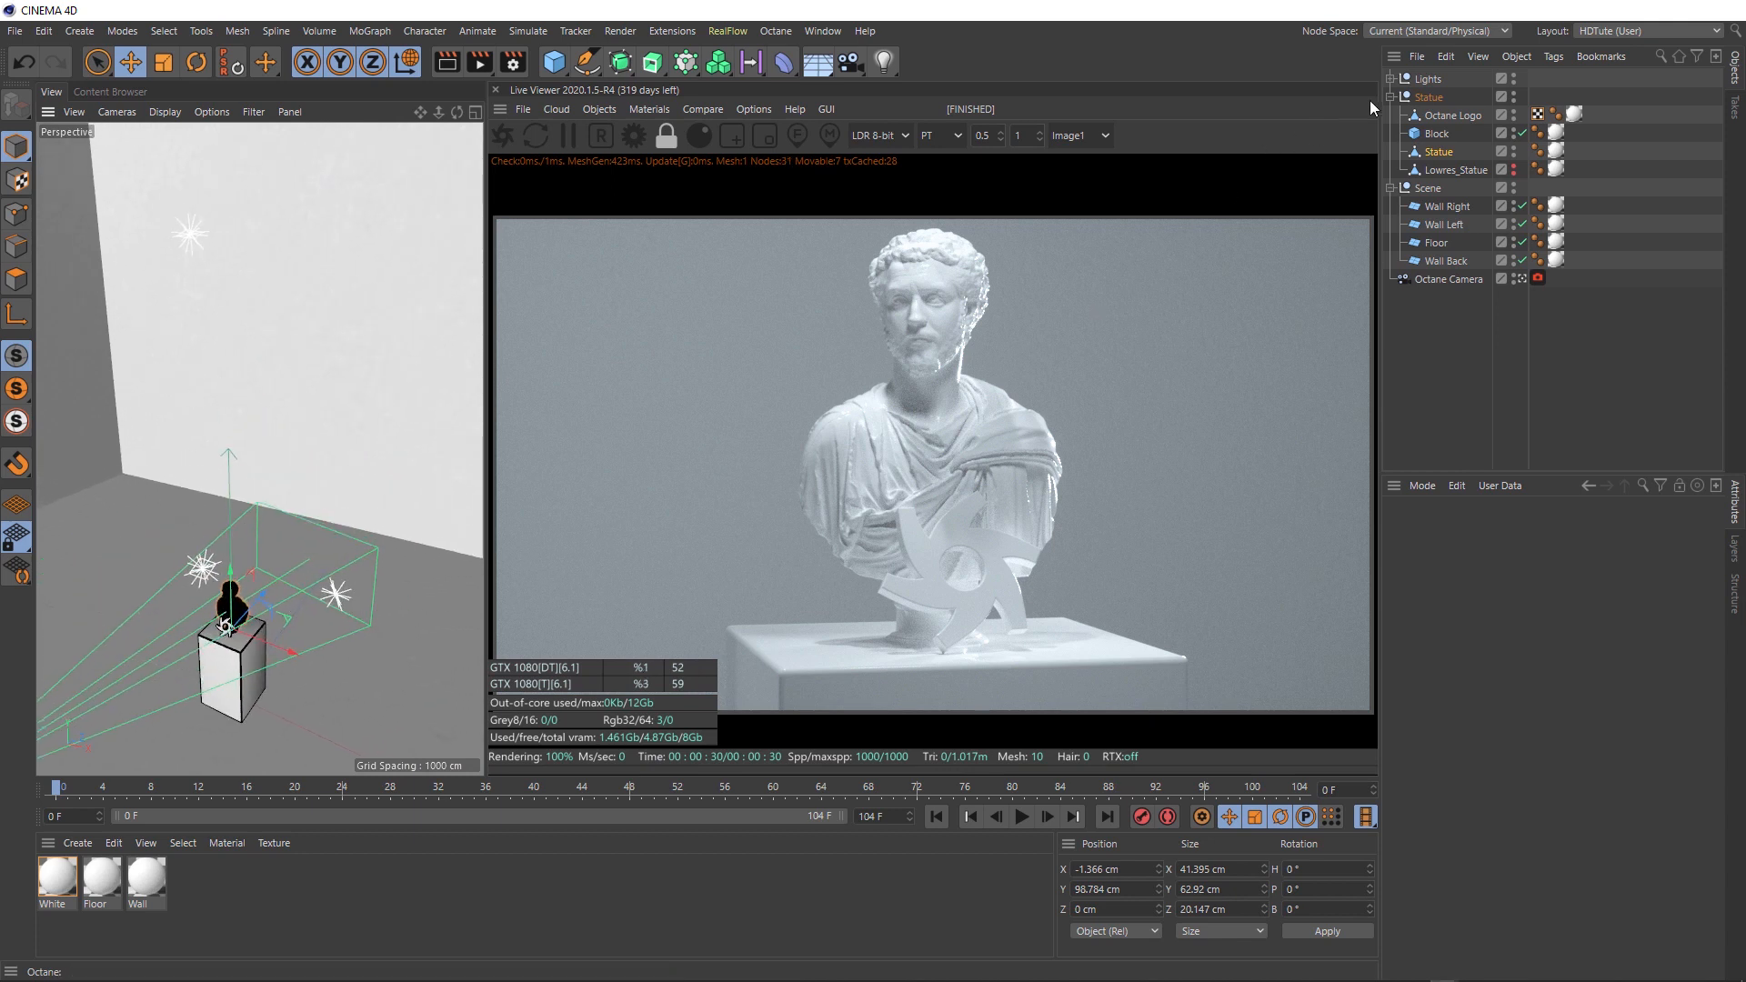
left_click(1390, 80)
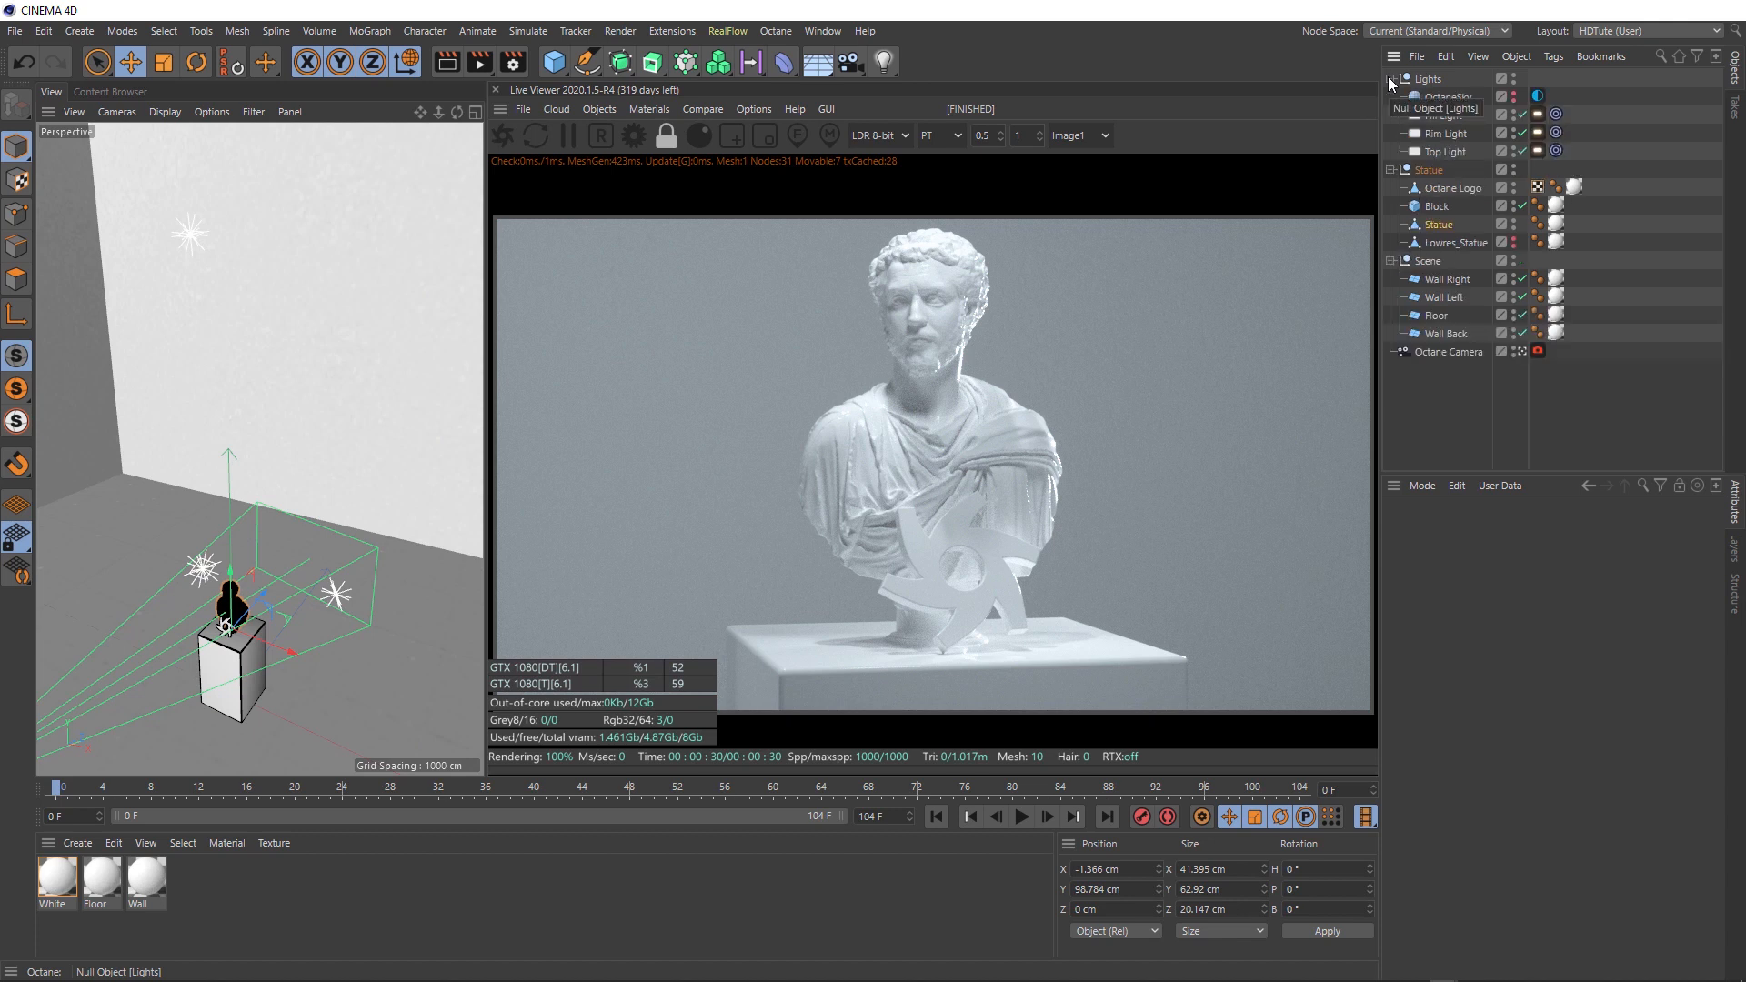
left_click(1522, 115)
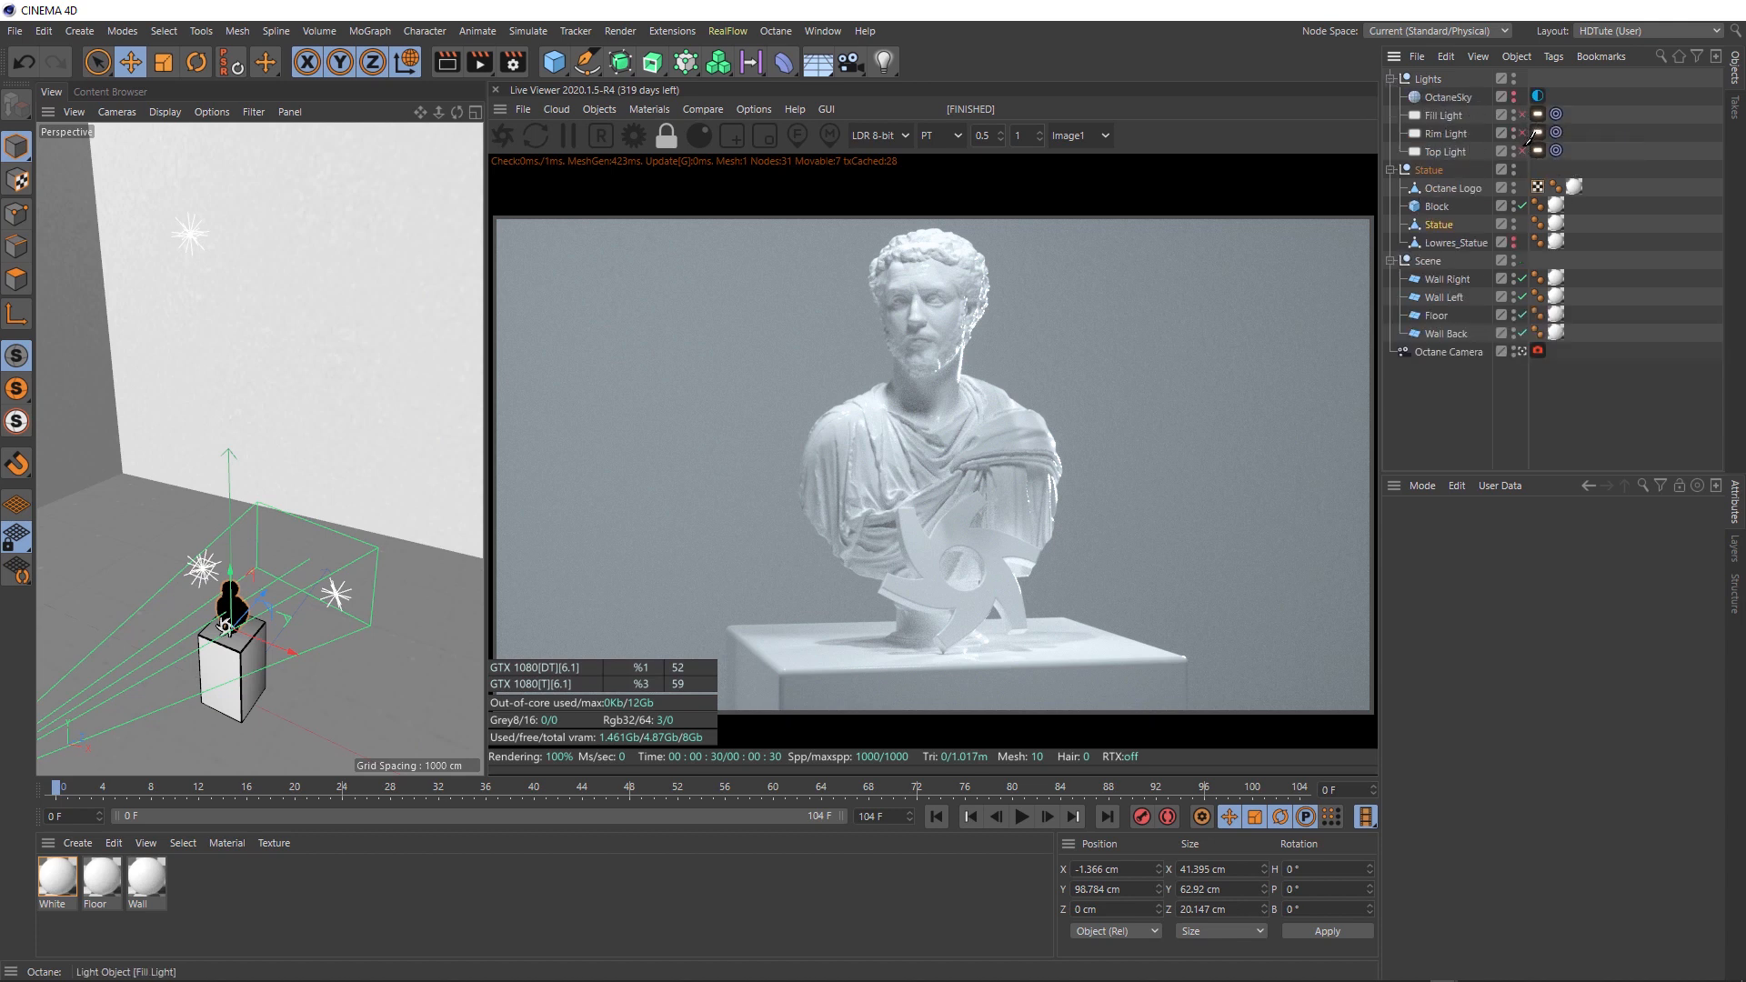
left_click(1522, 133)
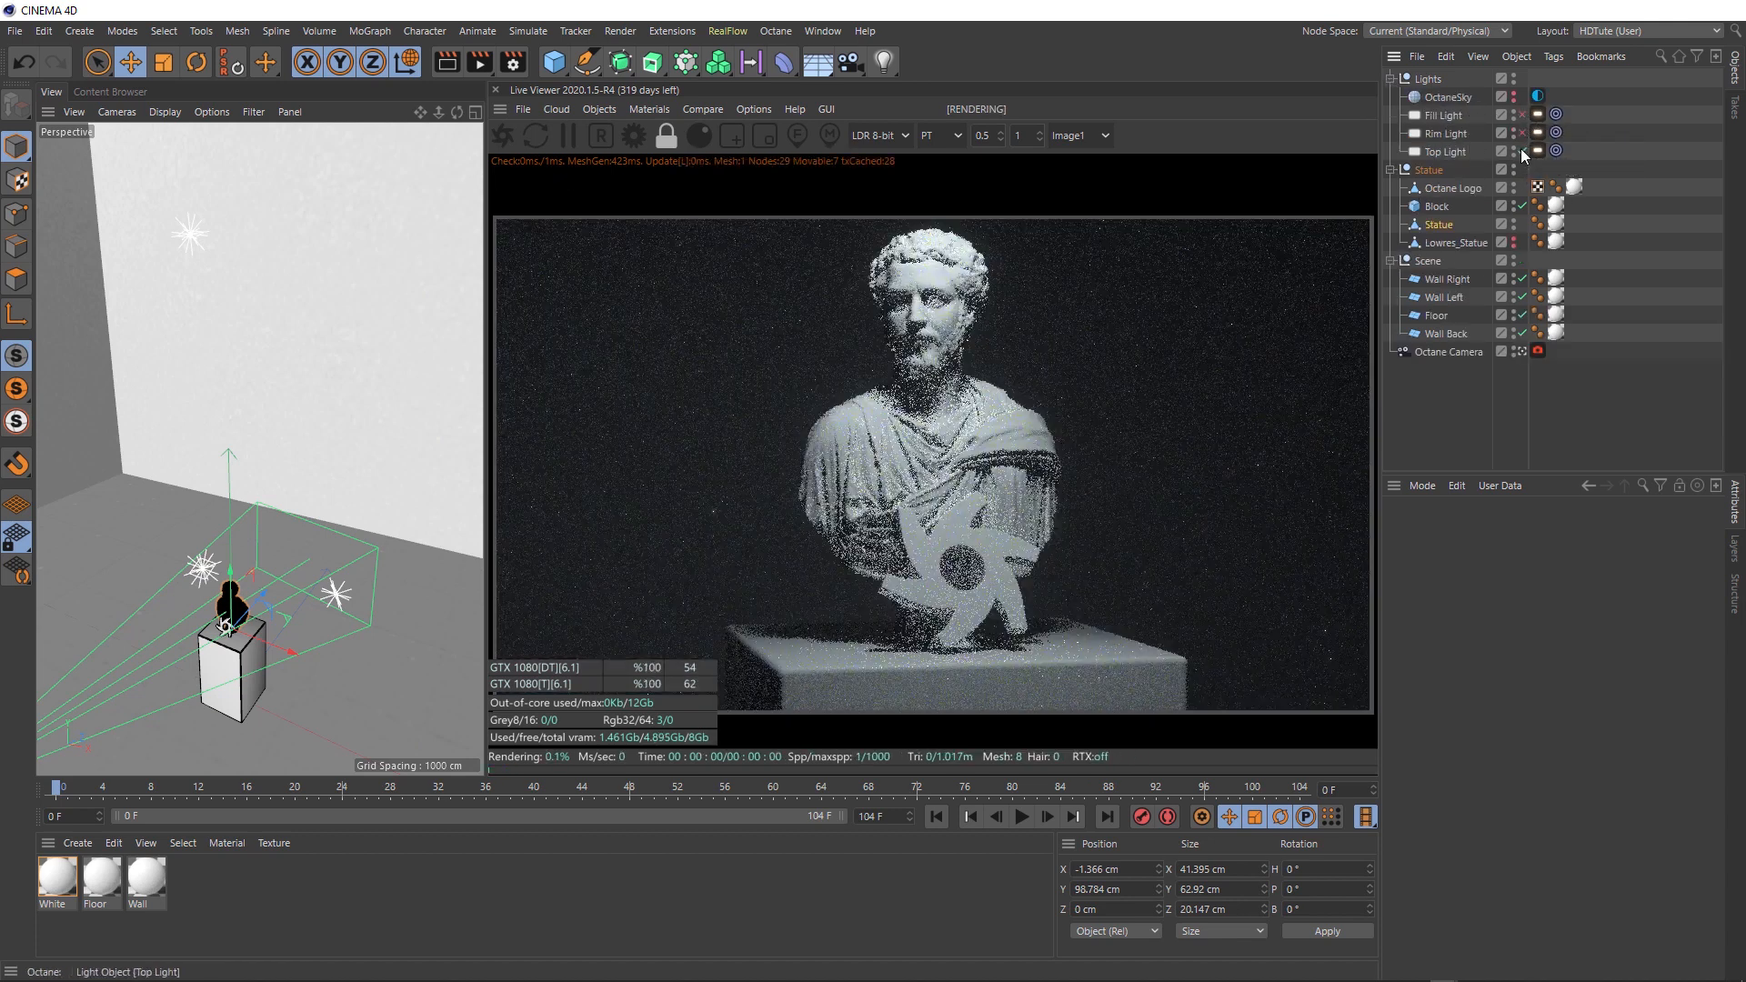
left_click(1522, 133)
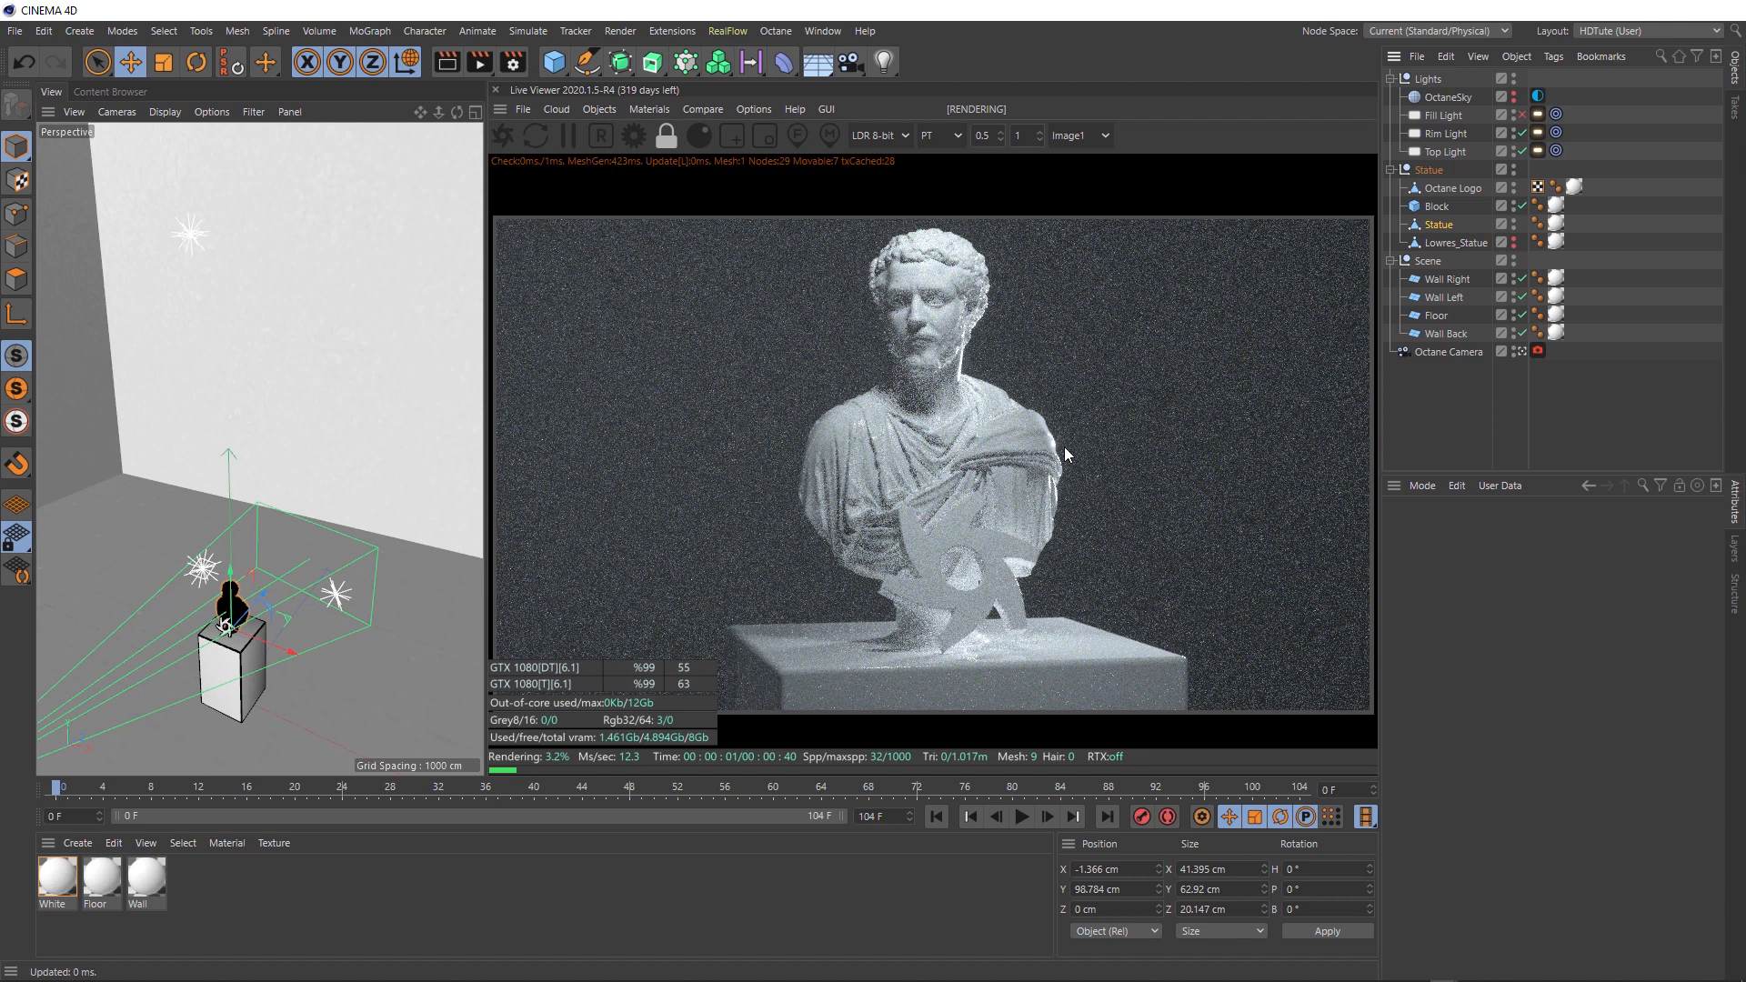
left_click(1523, 115)
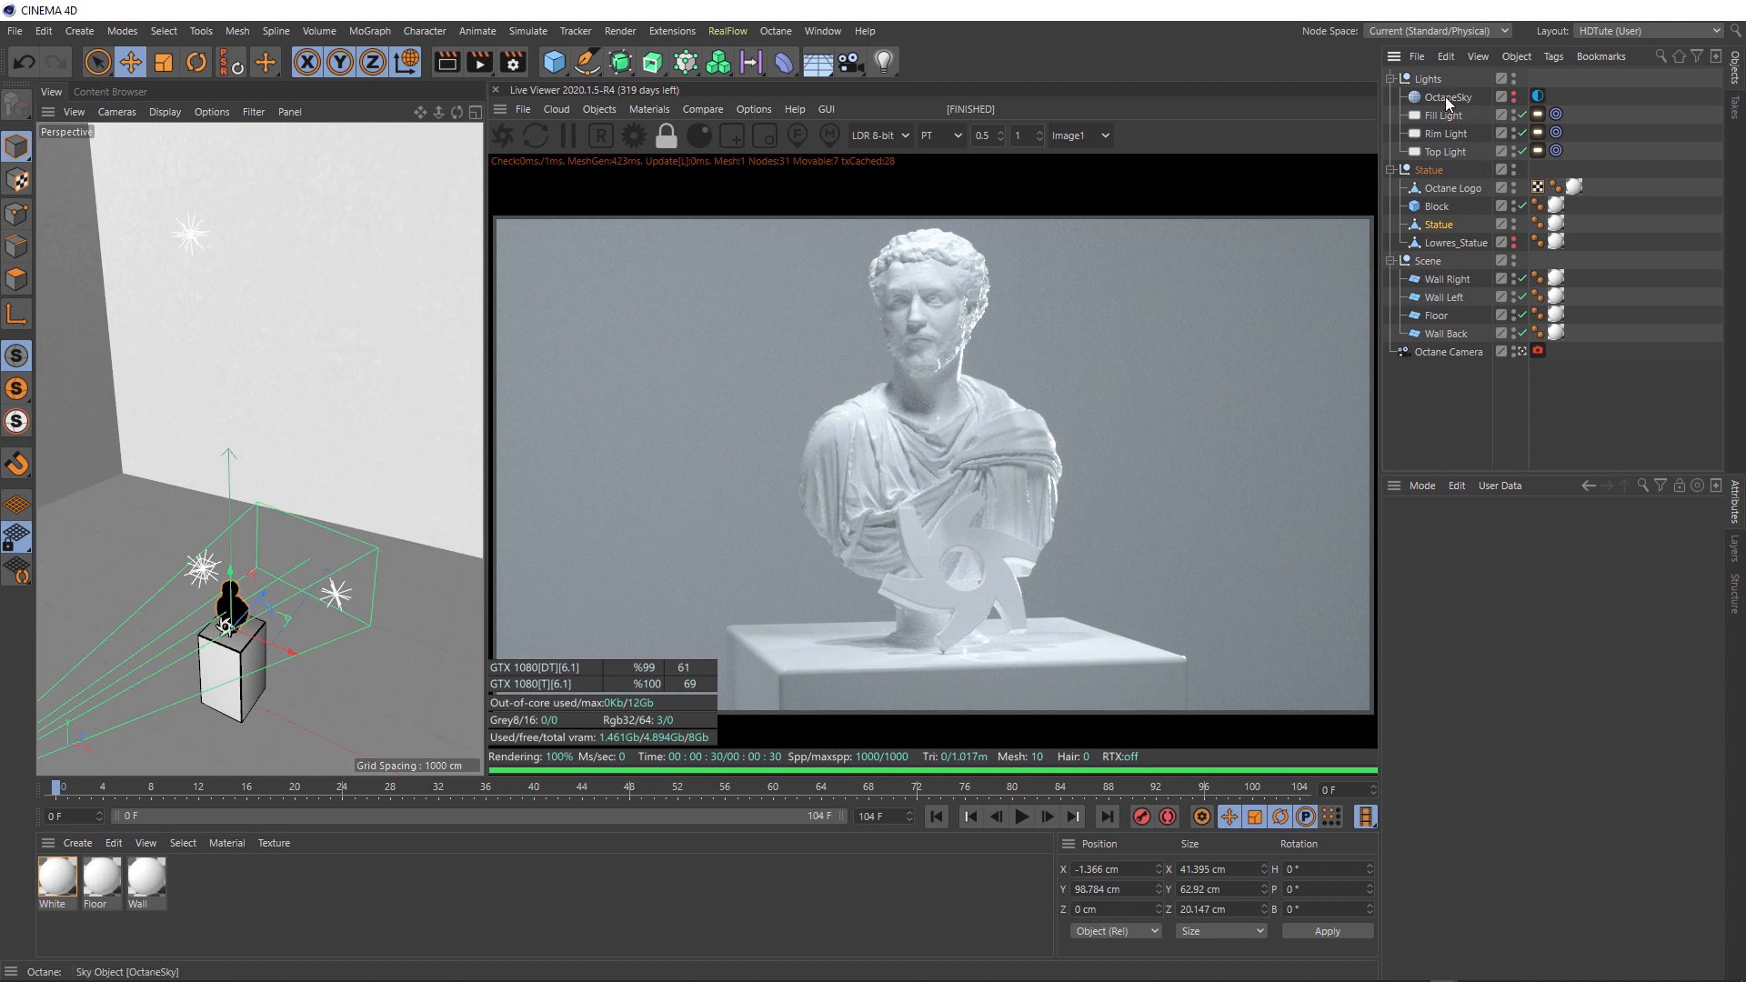
Step: Examine the HDRI image hdri3_DeMain_0000.exr used by the OctaneSky environment tag in an enlarged preview, and put the preview away
left_click(1540, 95)
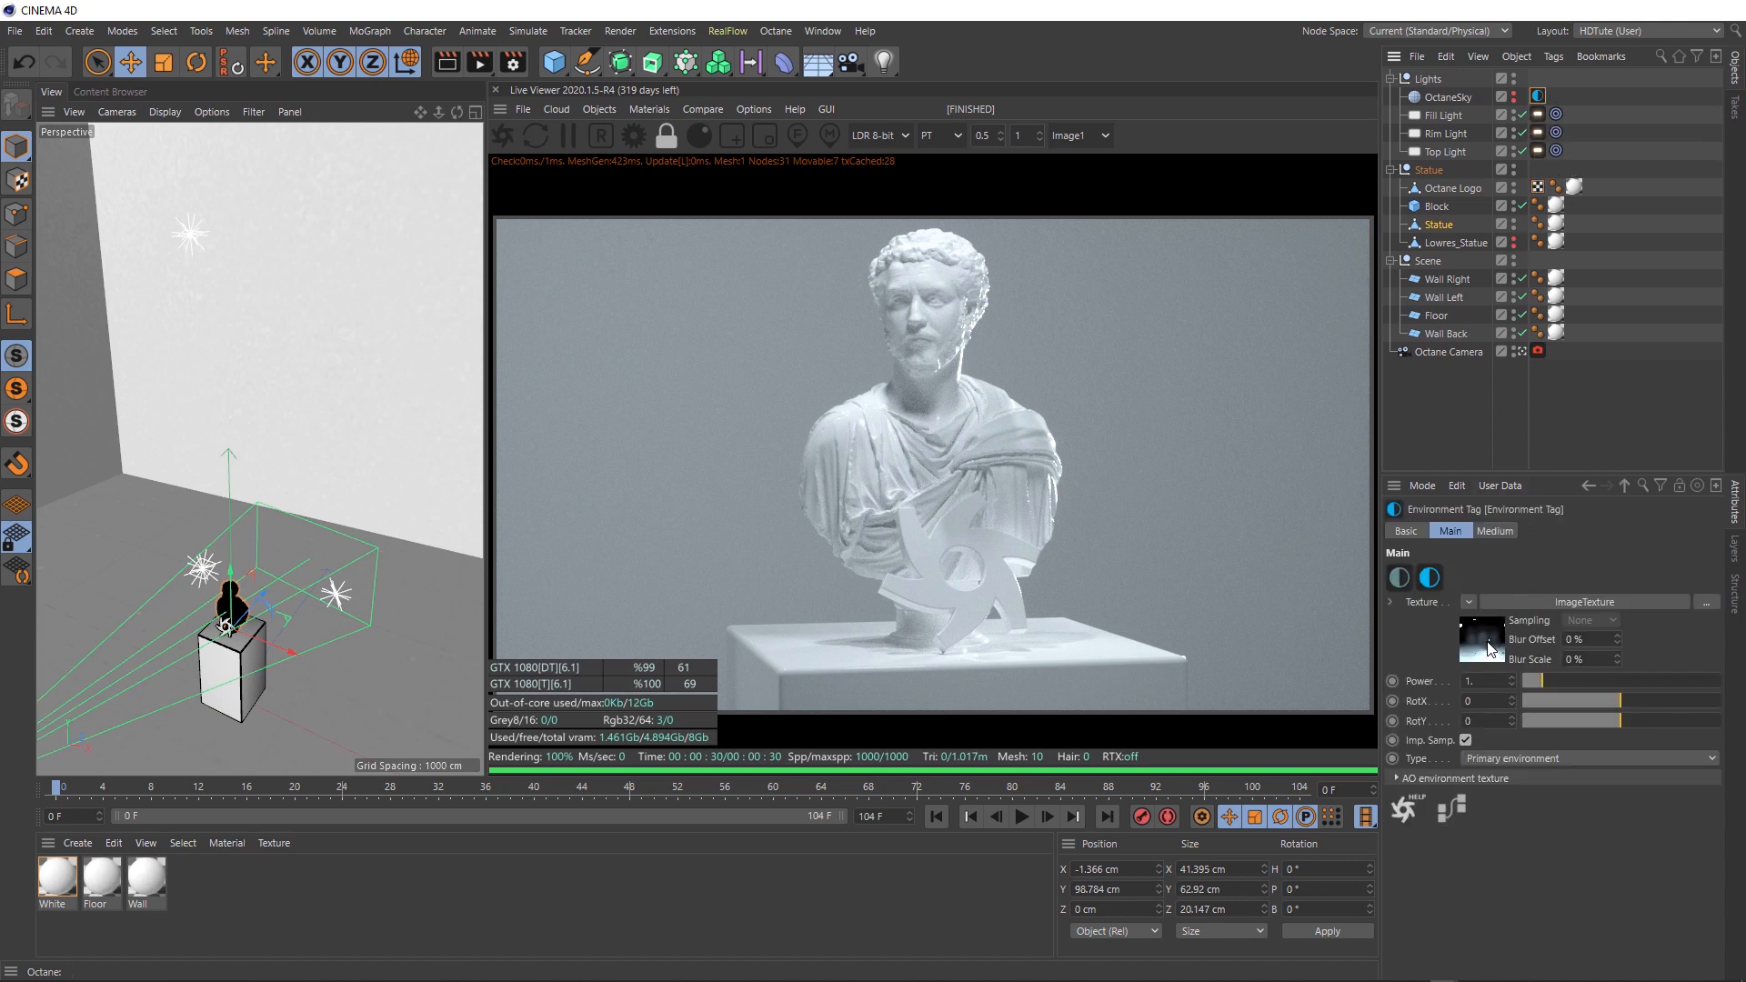
left_click(1541, 604)
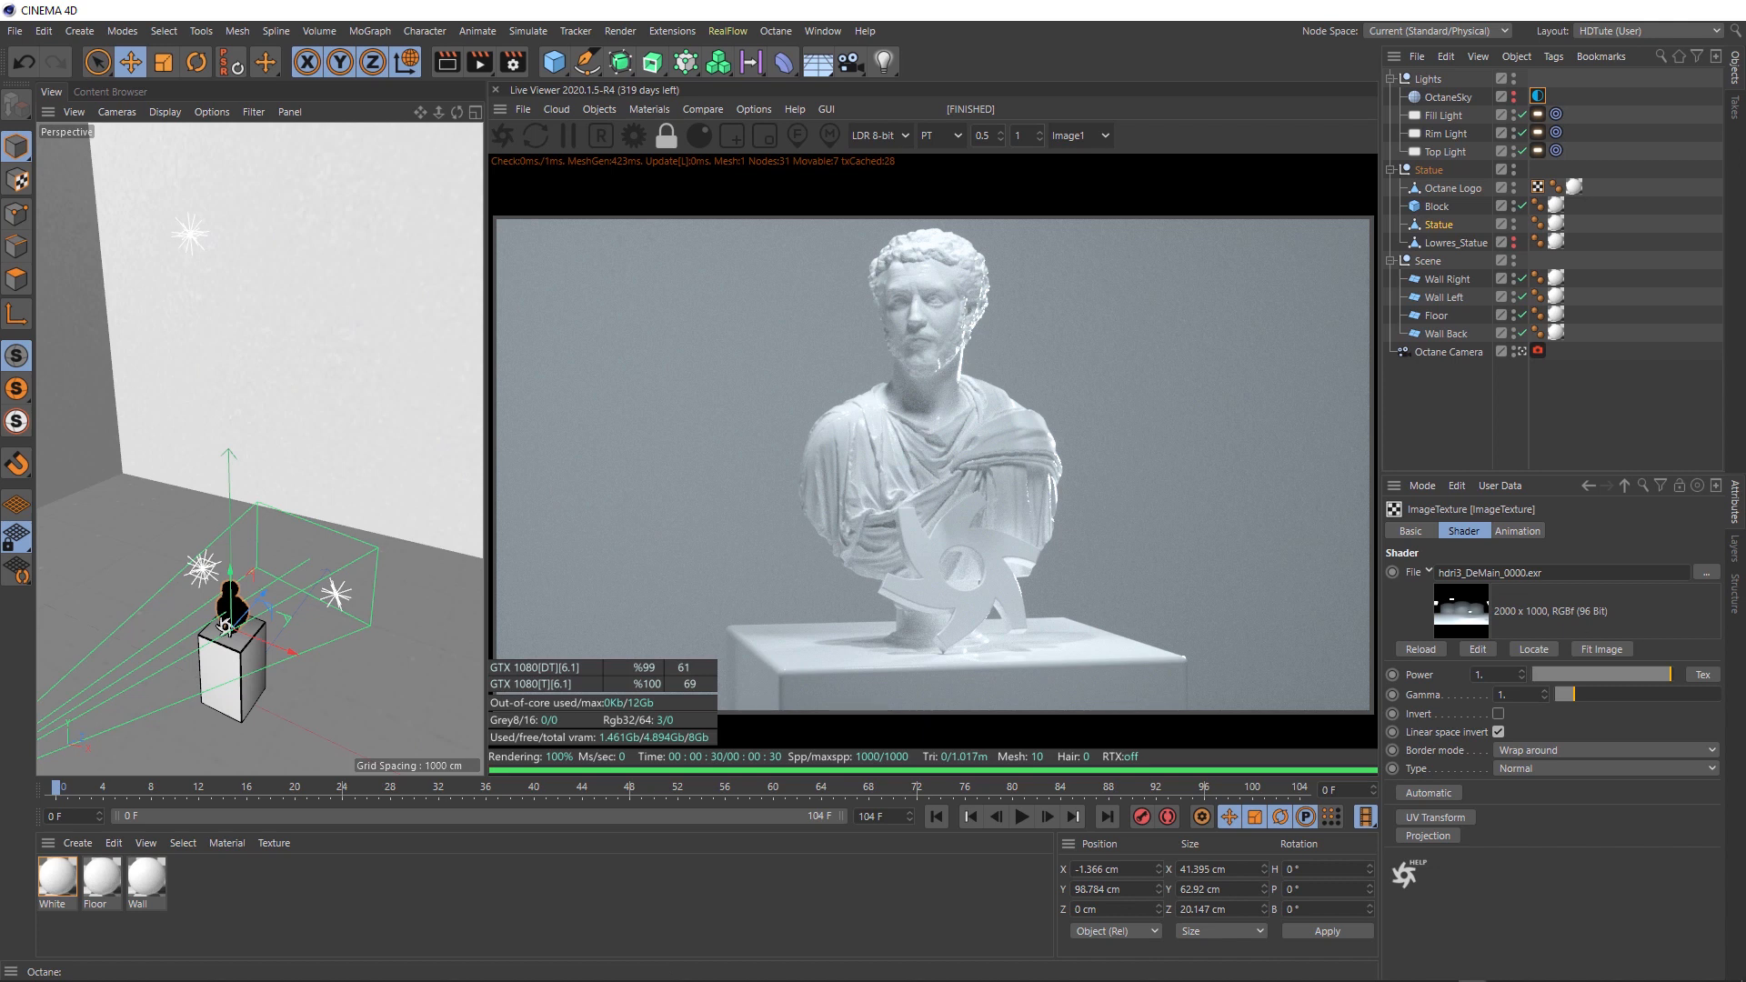
left_click_drag(1745, 177, 1049, 198)
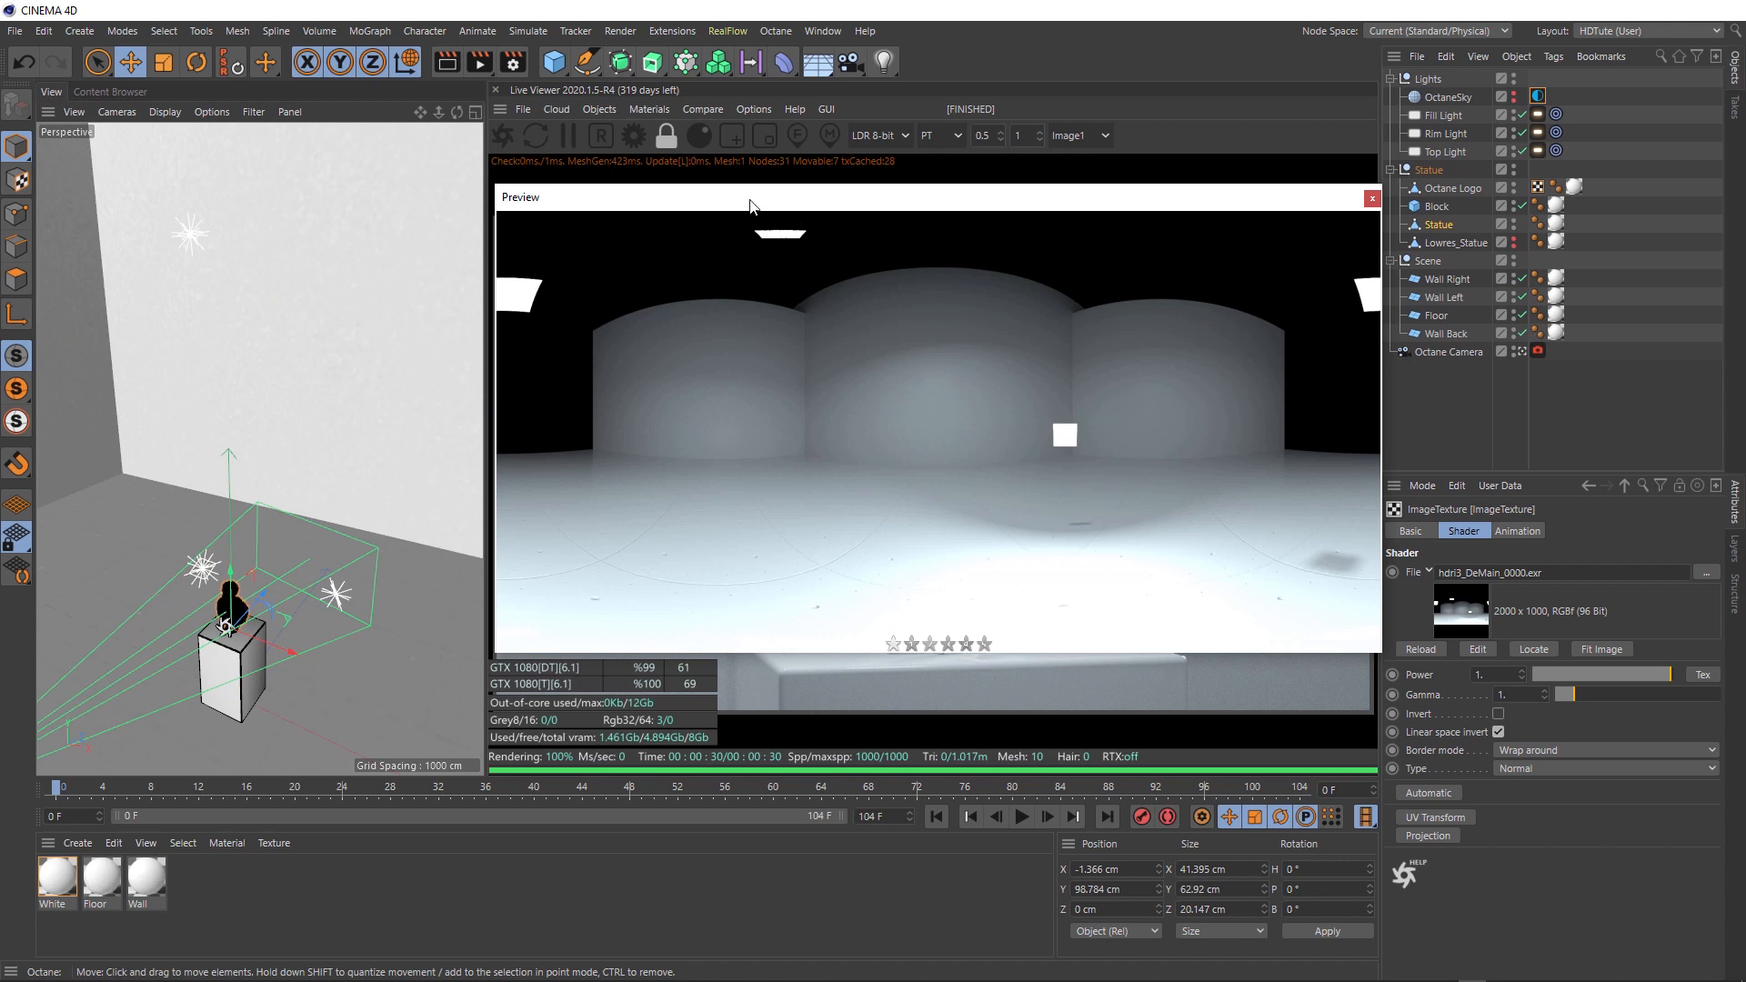
left_click_drag(748, 199, 1745, 214)
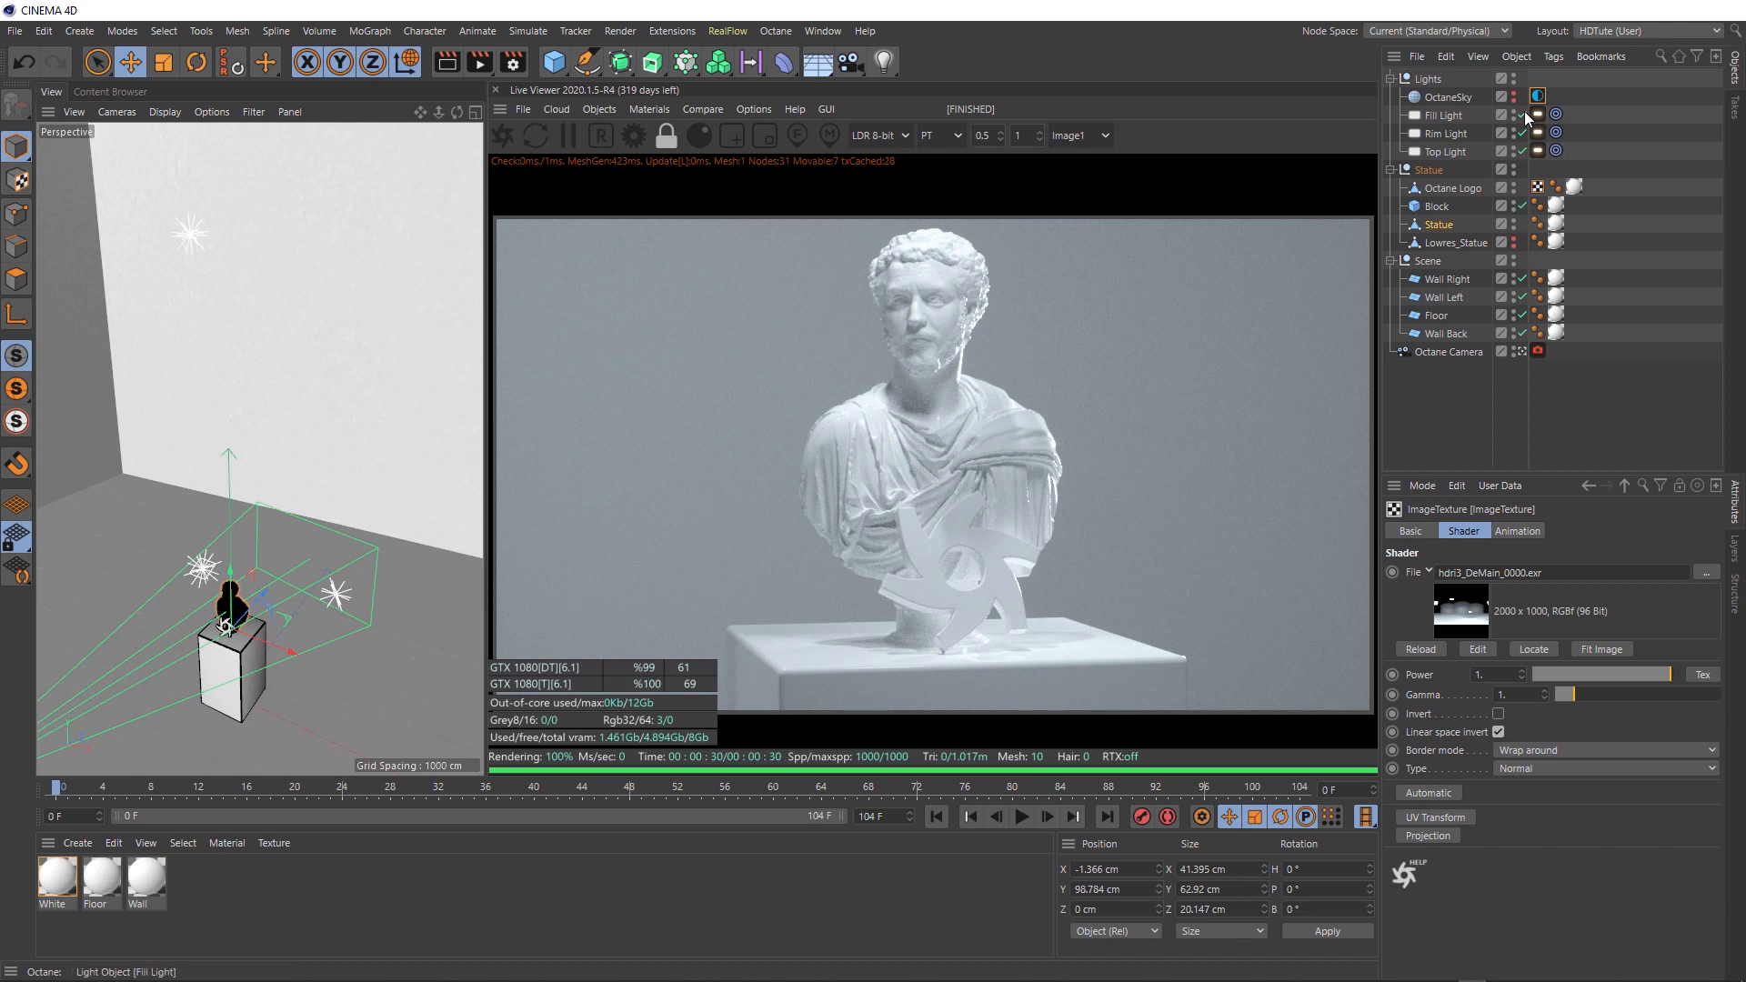
Step: Light the statue with only the OctaneSky HDRI by disabling the Fill, Rim and Top lights, the three walls and the floor
left_click_drag(1522, 115, 1522, 152)
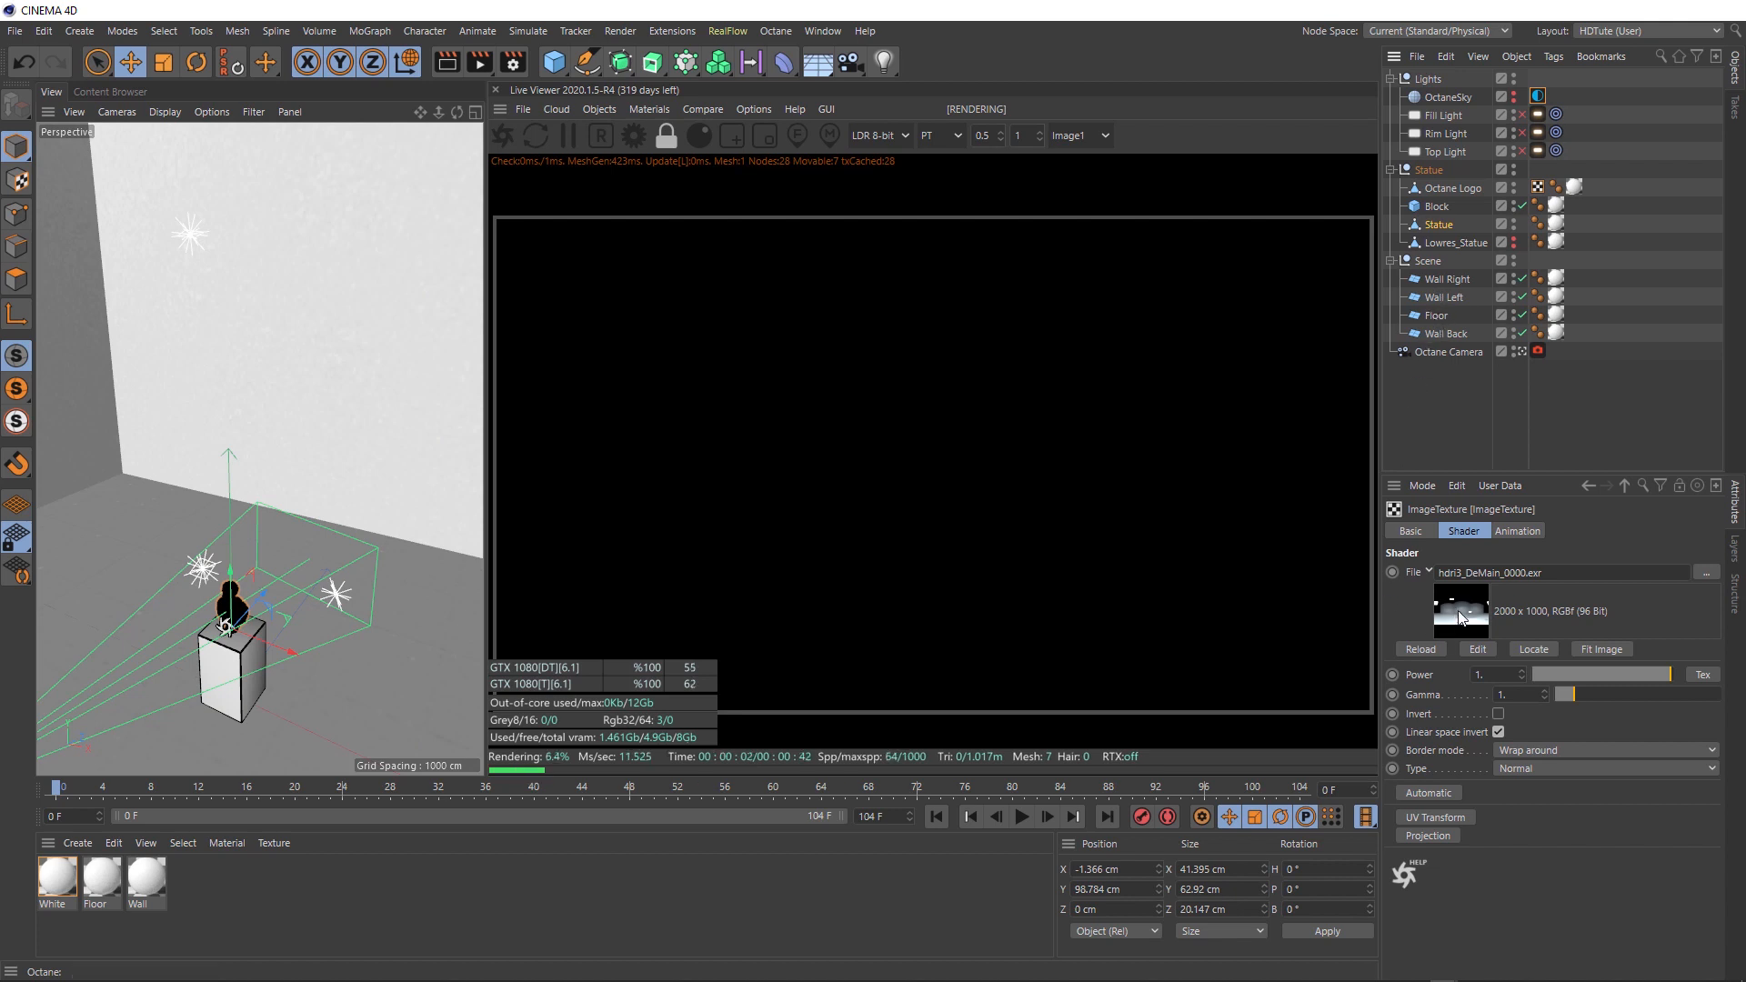
left_click_drag(1522, 279, 1529, 324)
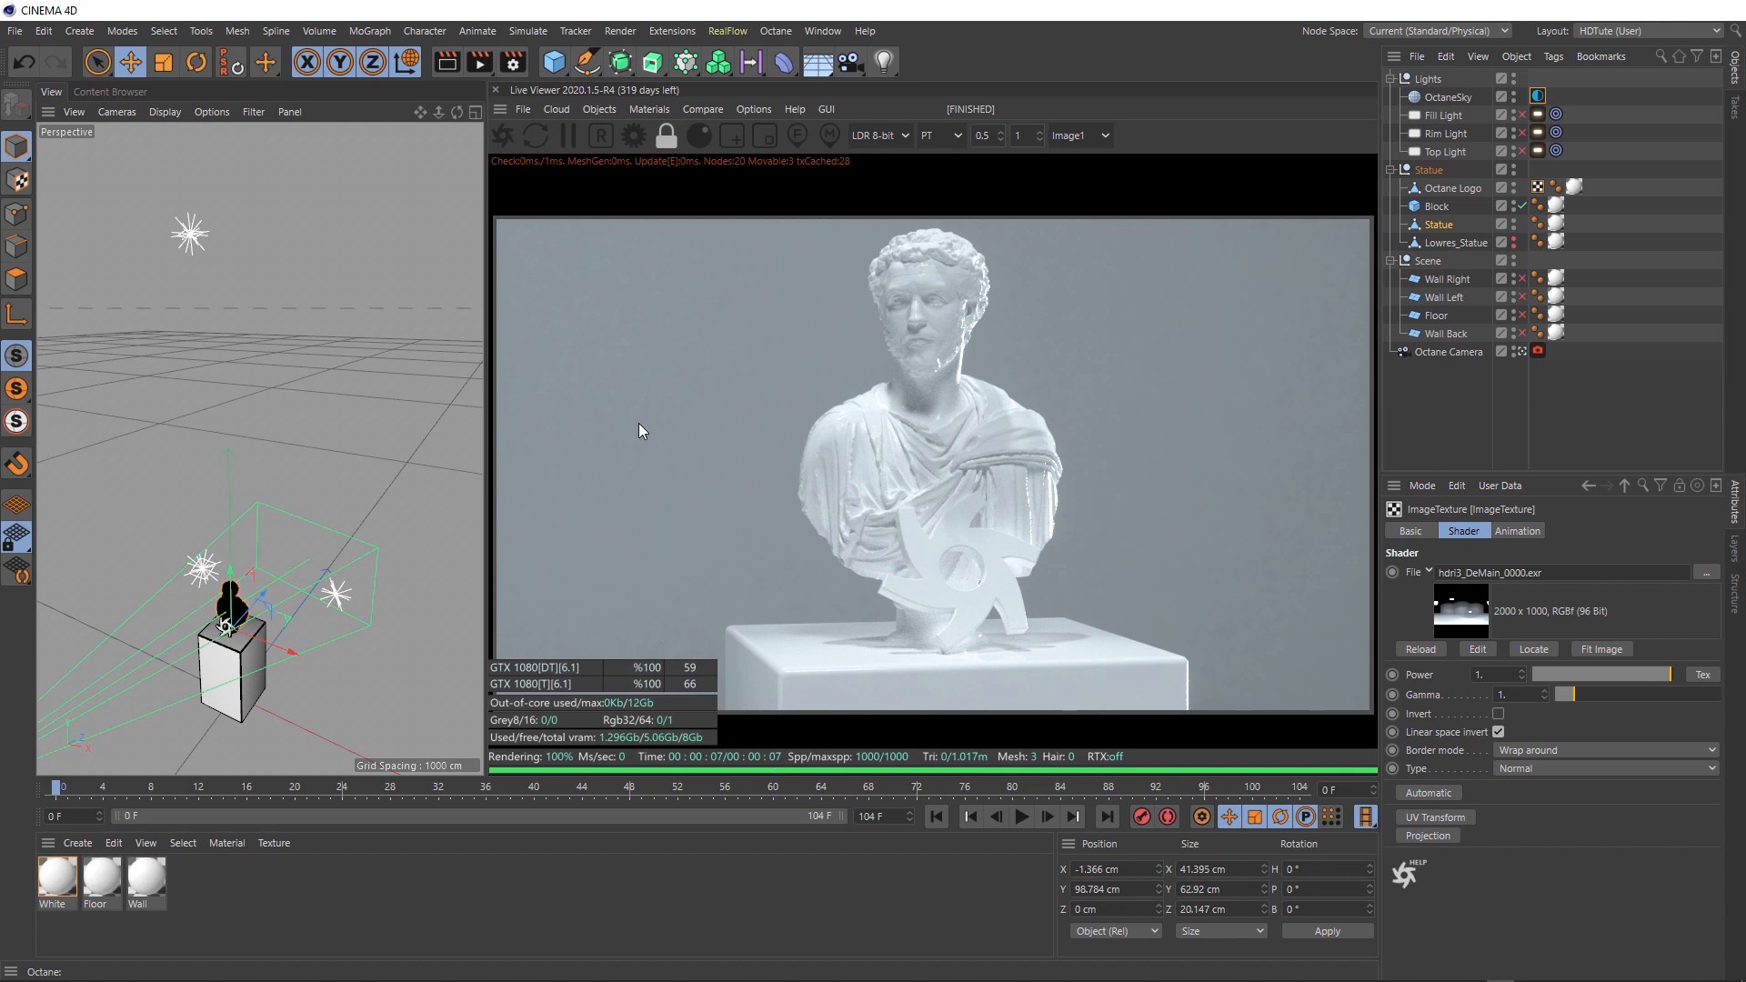
Step: Set Parallel samples to 28 and Max tile samples to 60 in the Octane Pathtracing kernel, and restart the render
left_click(638, 136)
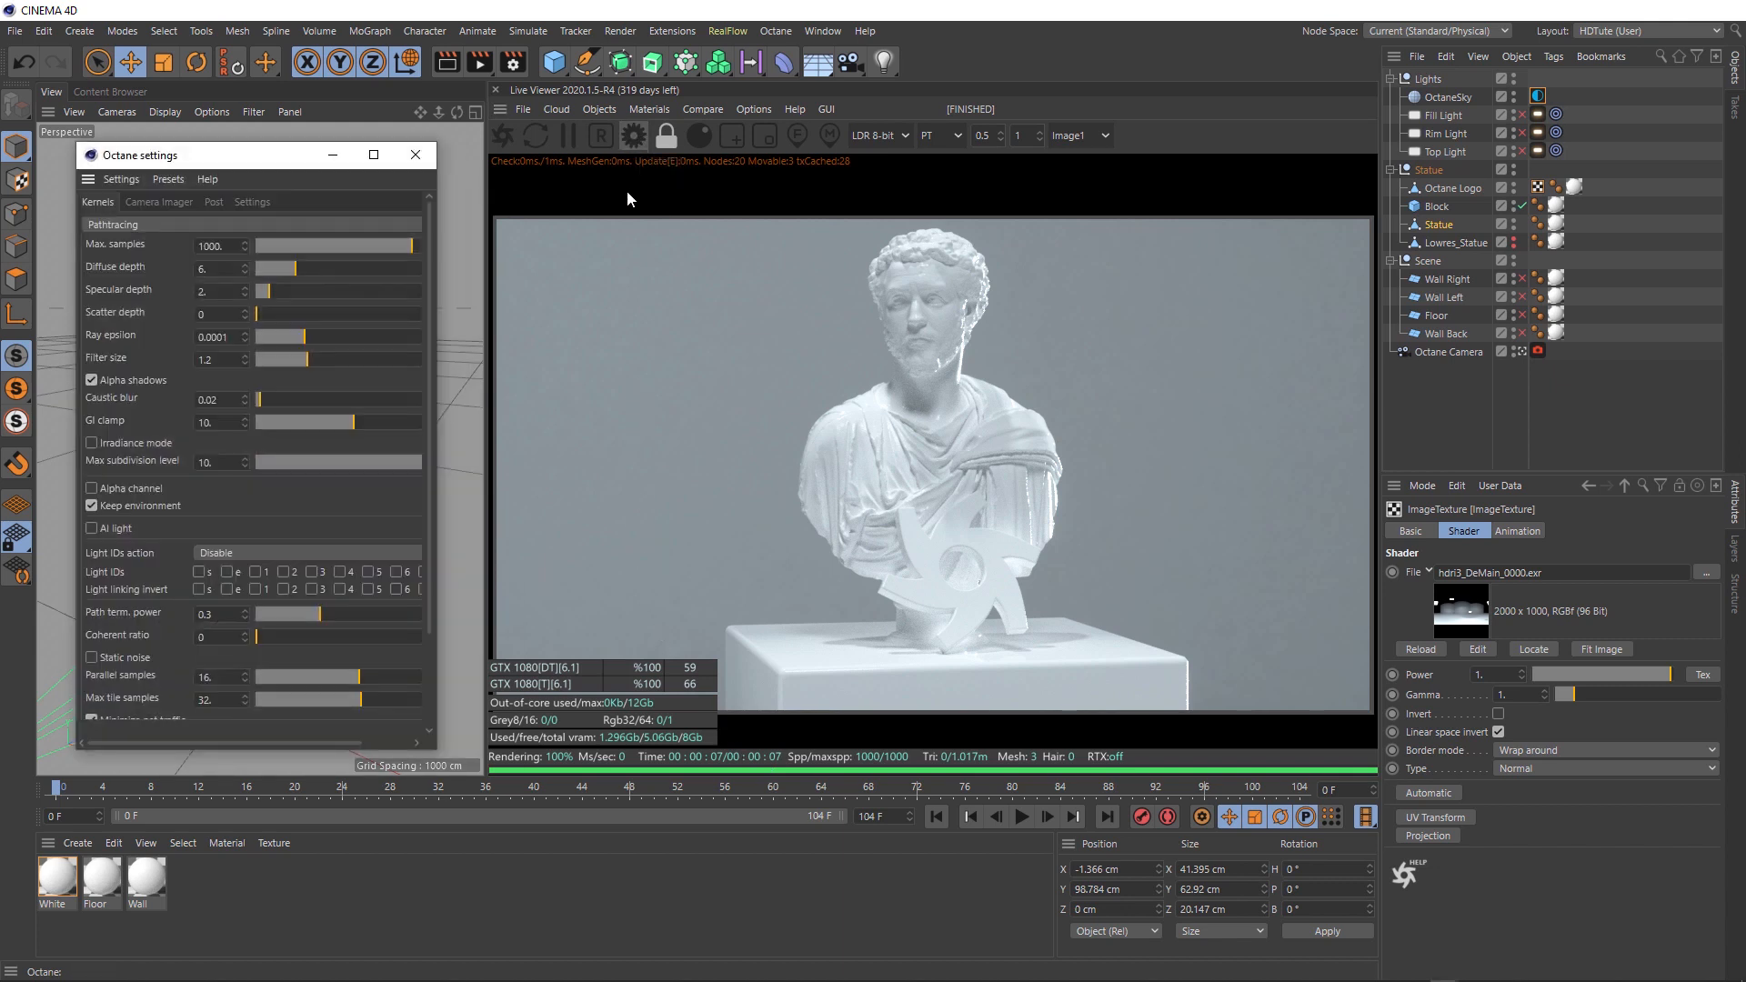
left_click_drag(429, 464, 428, 588)
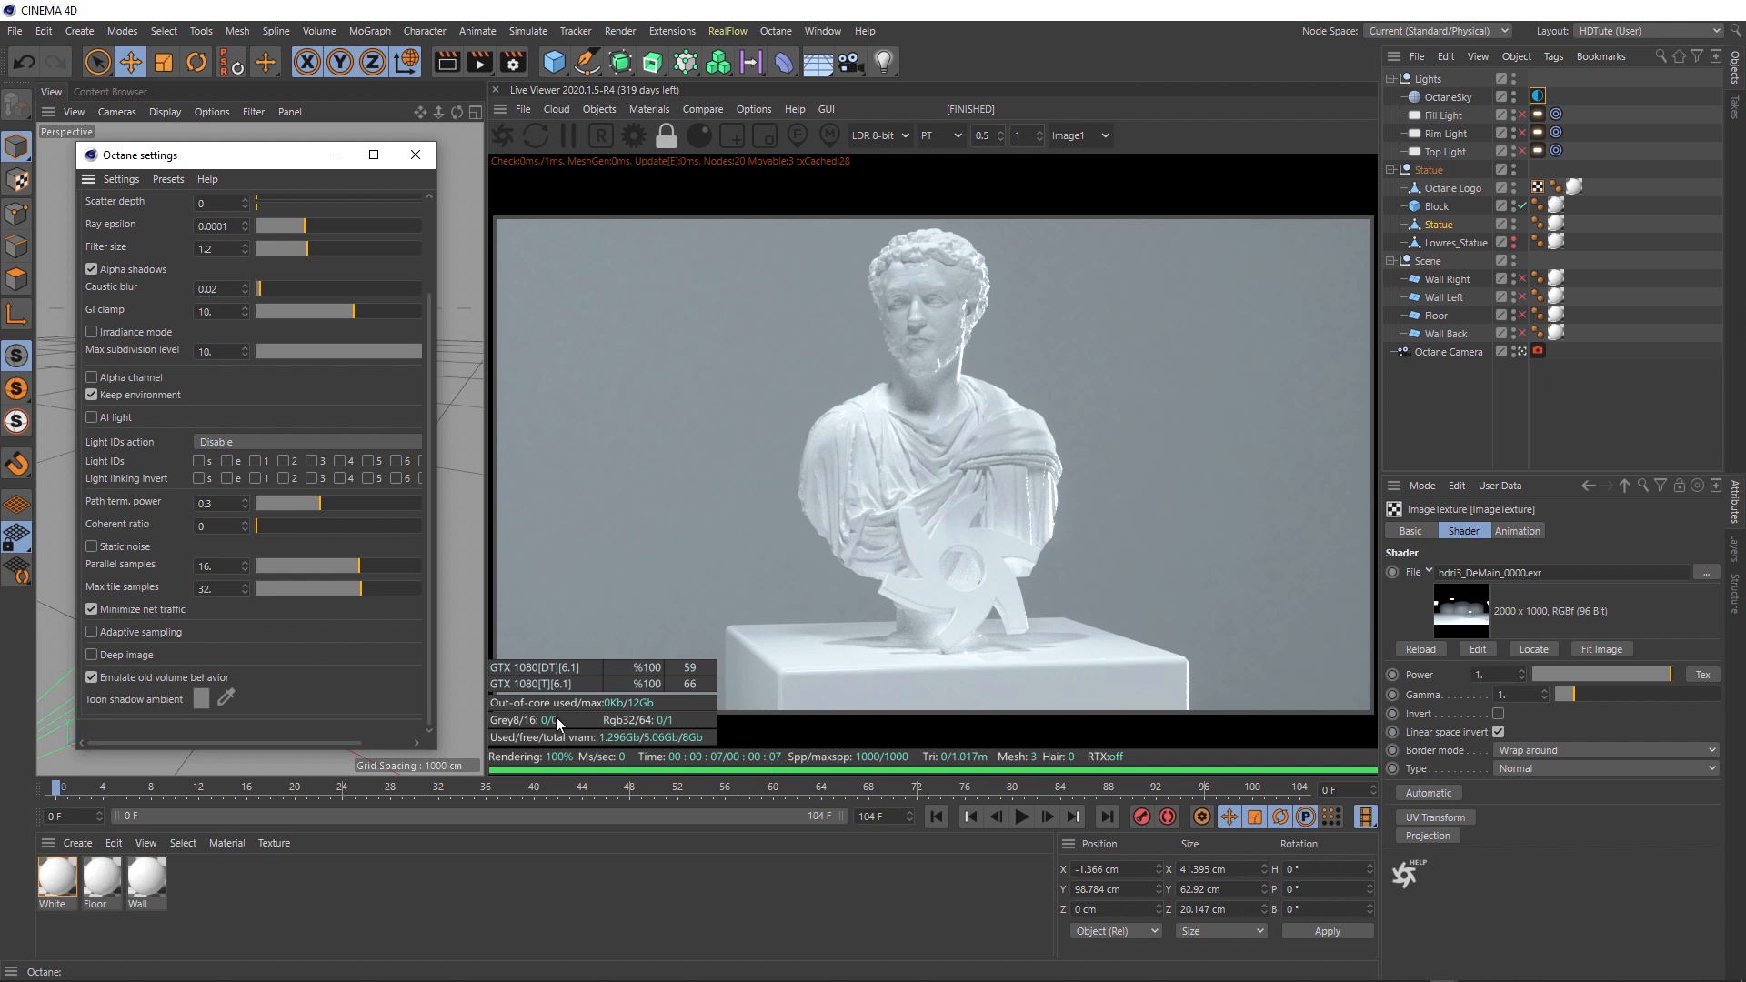
left_click_drag(364, 587, 446, 560)
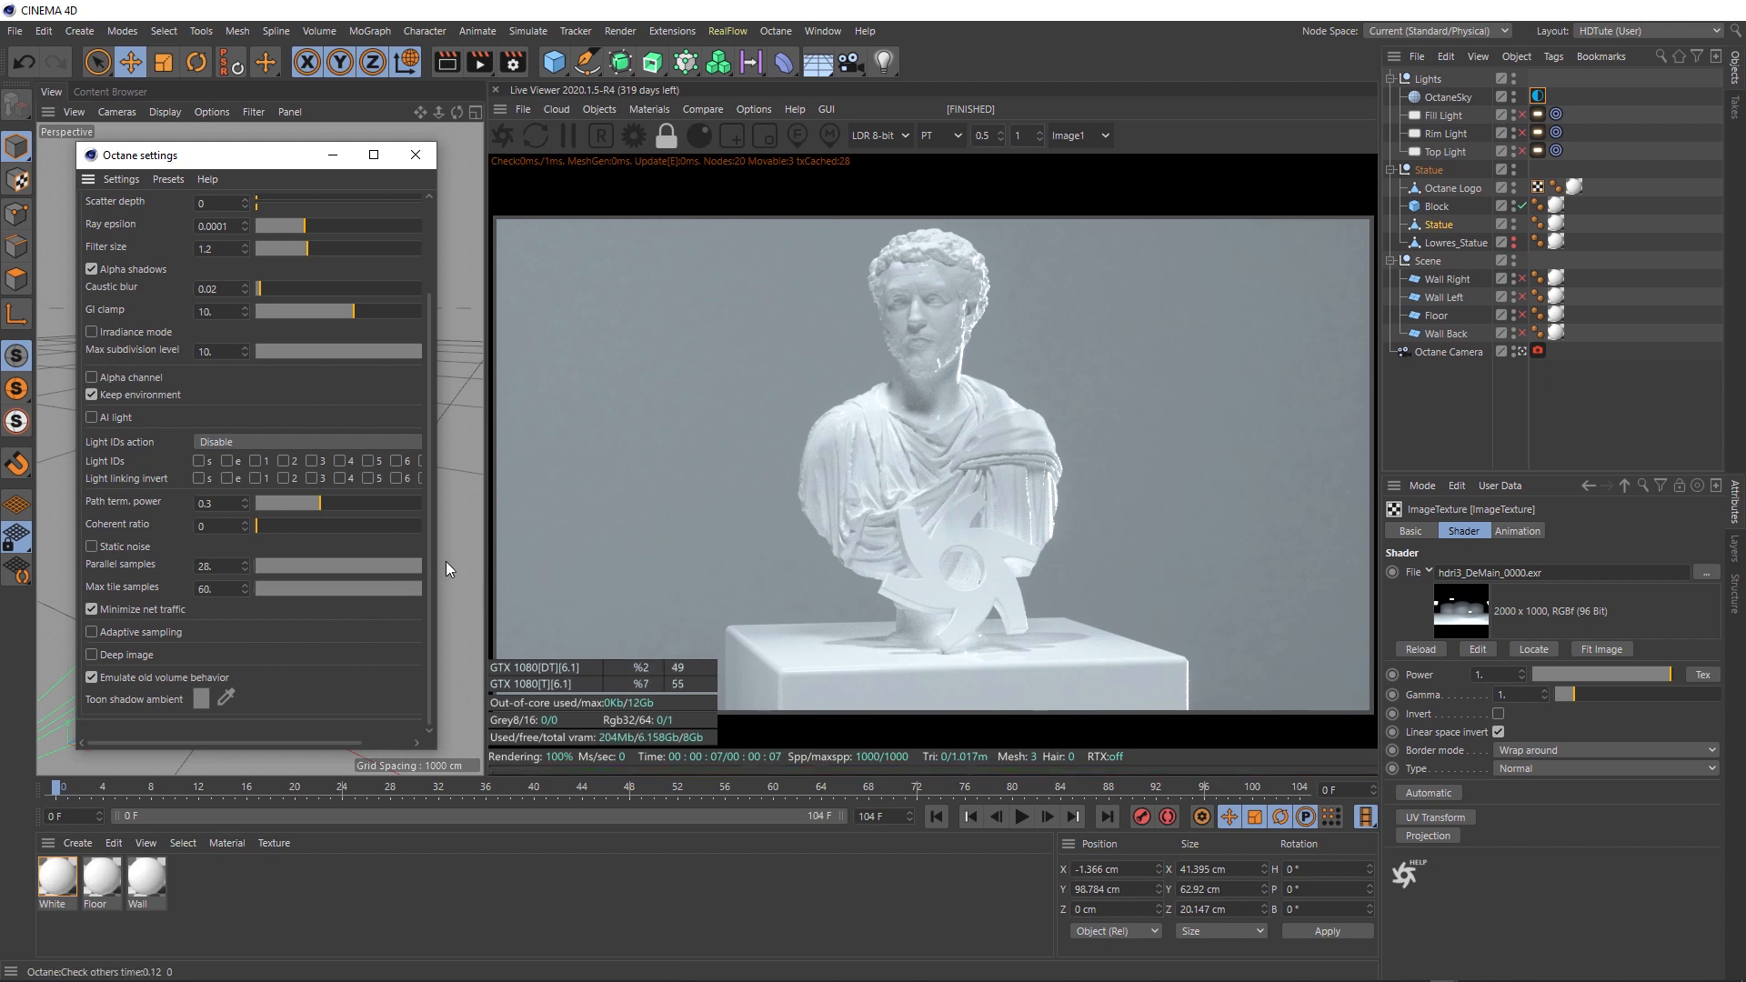
left_click(510, 138)
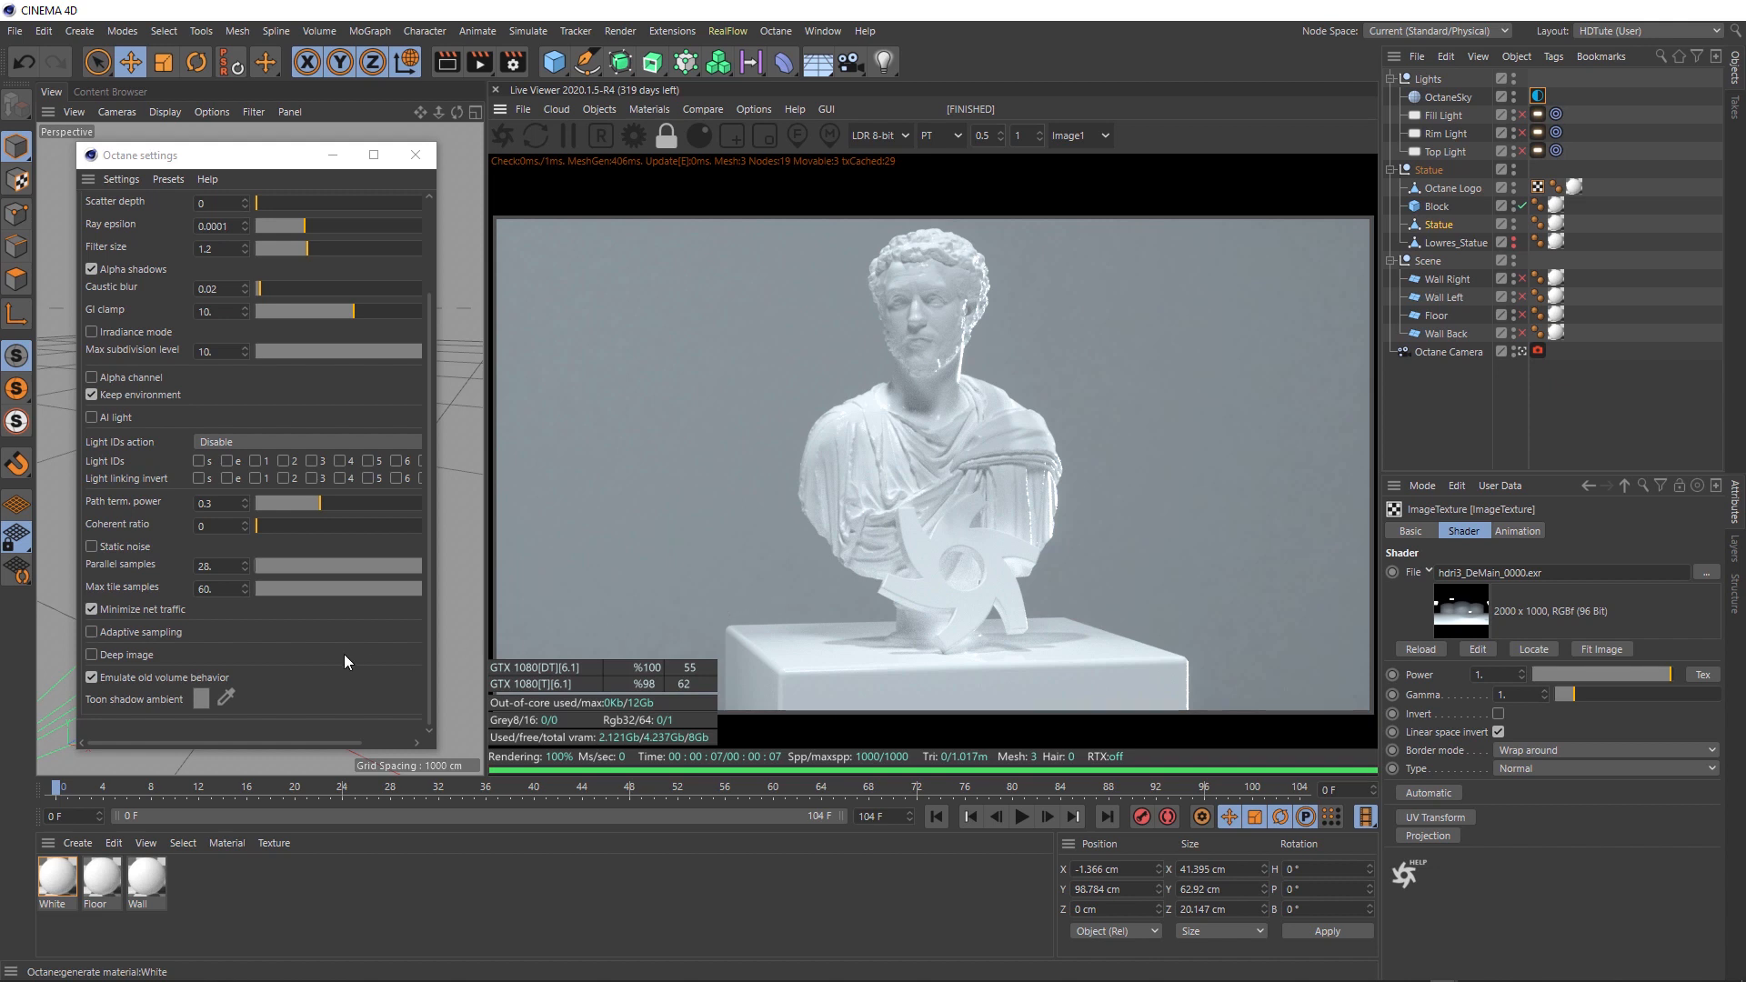
Step: Enable Adaptive sampling in the Pathtracing kernel, check the render's Noise pass, and return to the Main pass
left_click(91, 632)
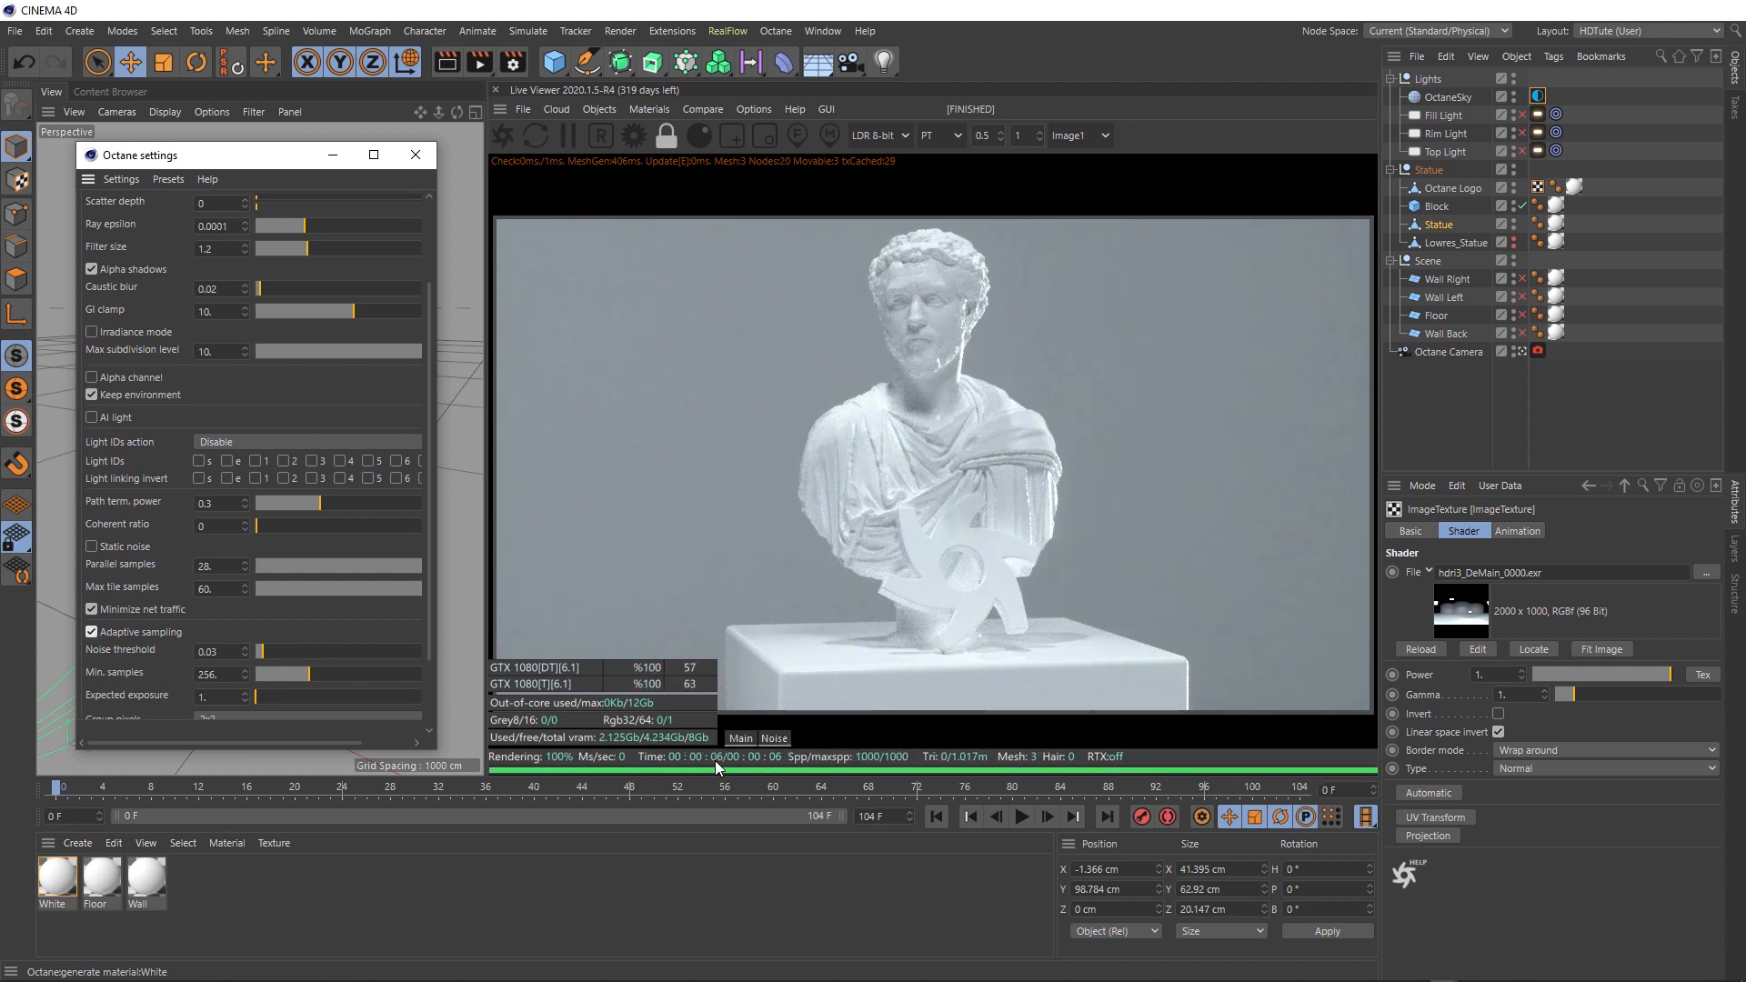
left_click(774, 739)
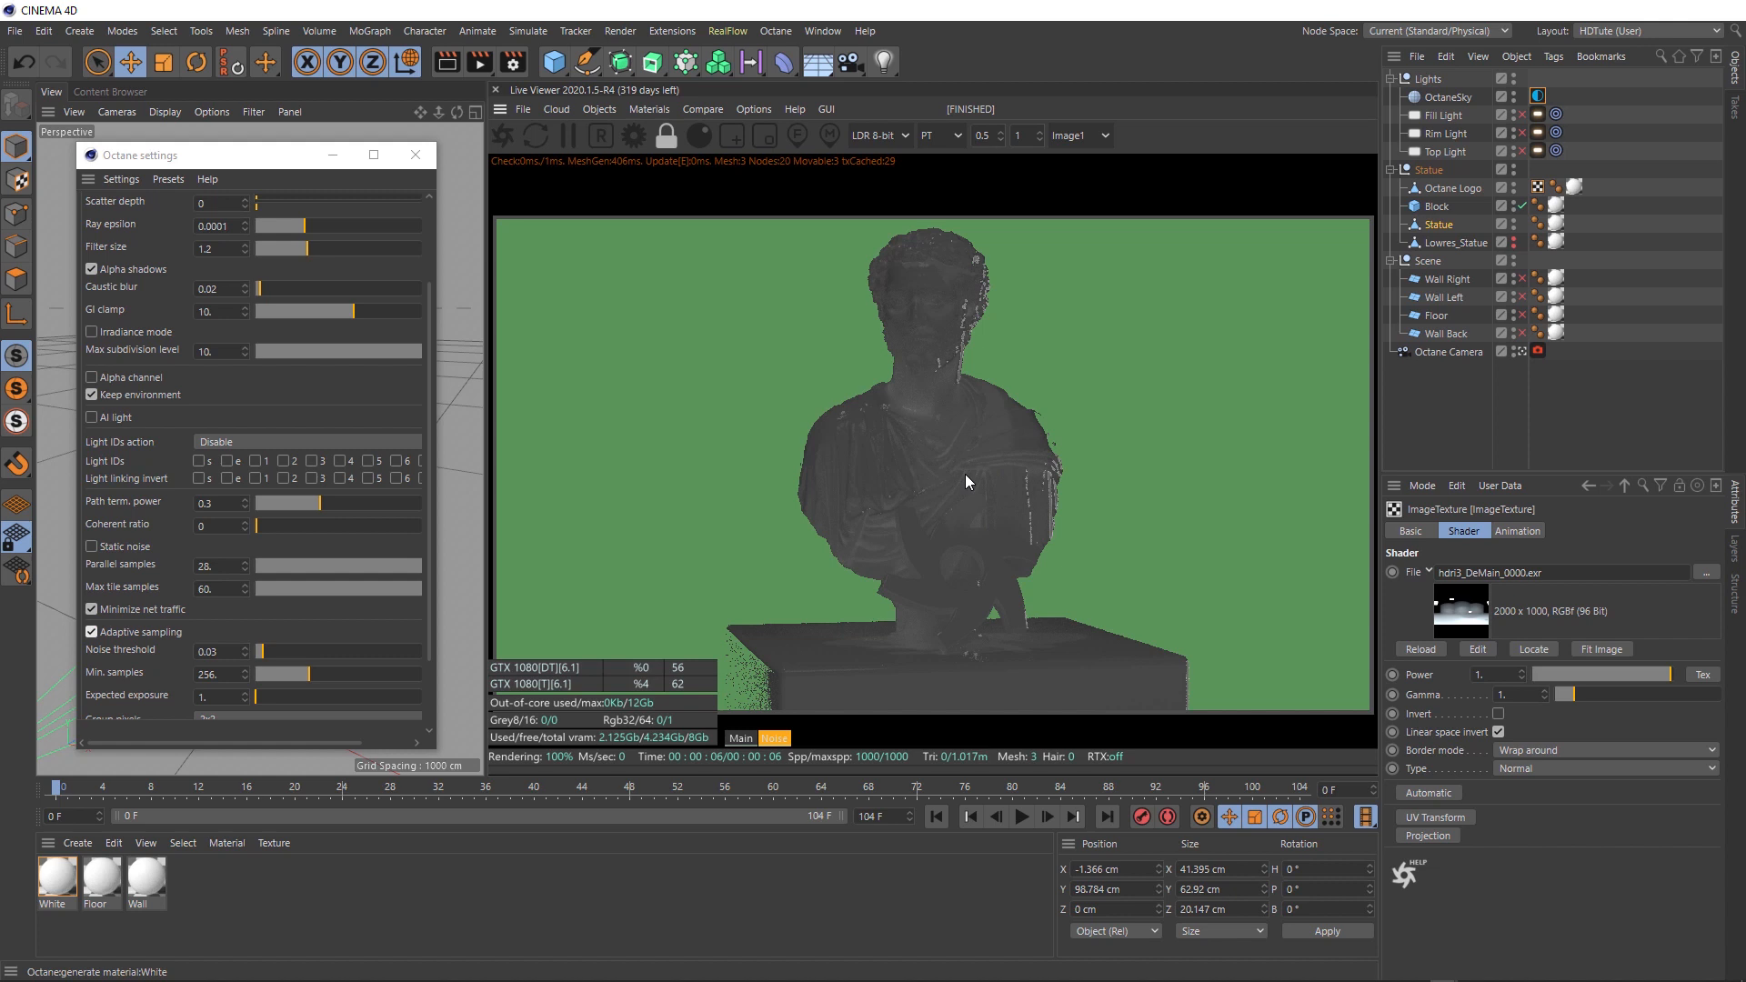
left_click(735, 740)
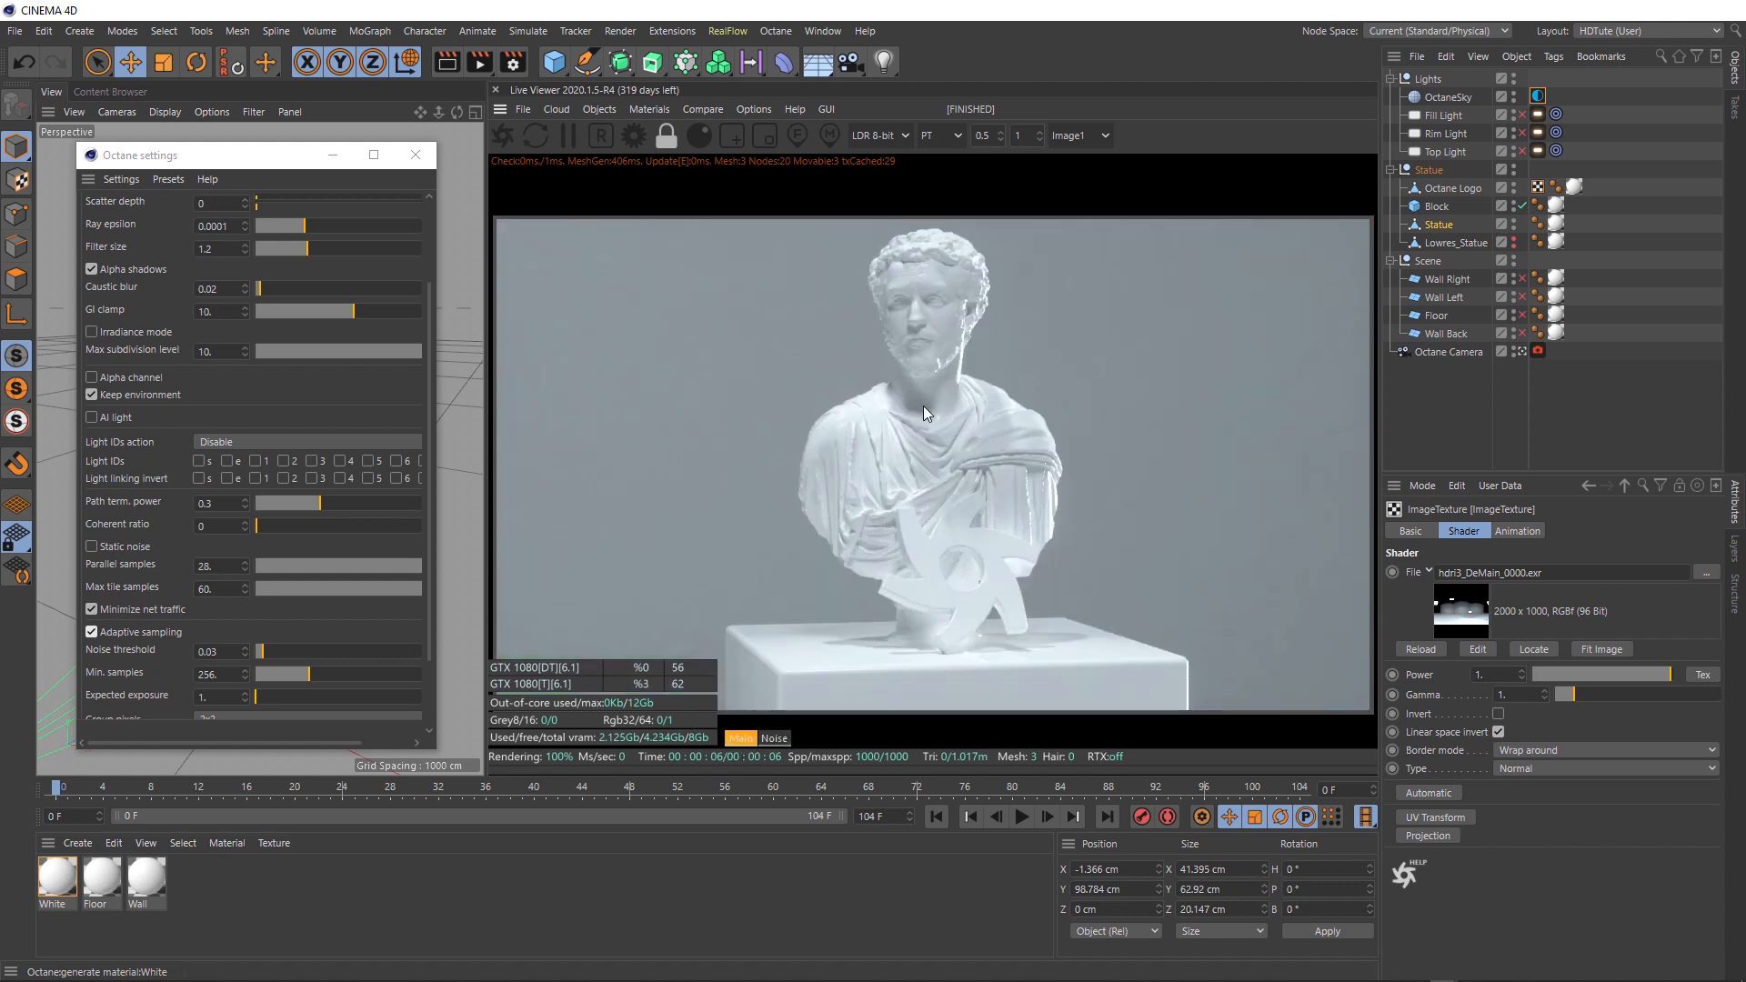
Step: Set the adaptive sampling Noise threshold to 0.5, restart the render, and compare the Main and Noise passes
left_click(775, 738)
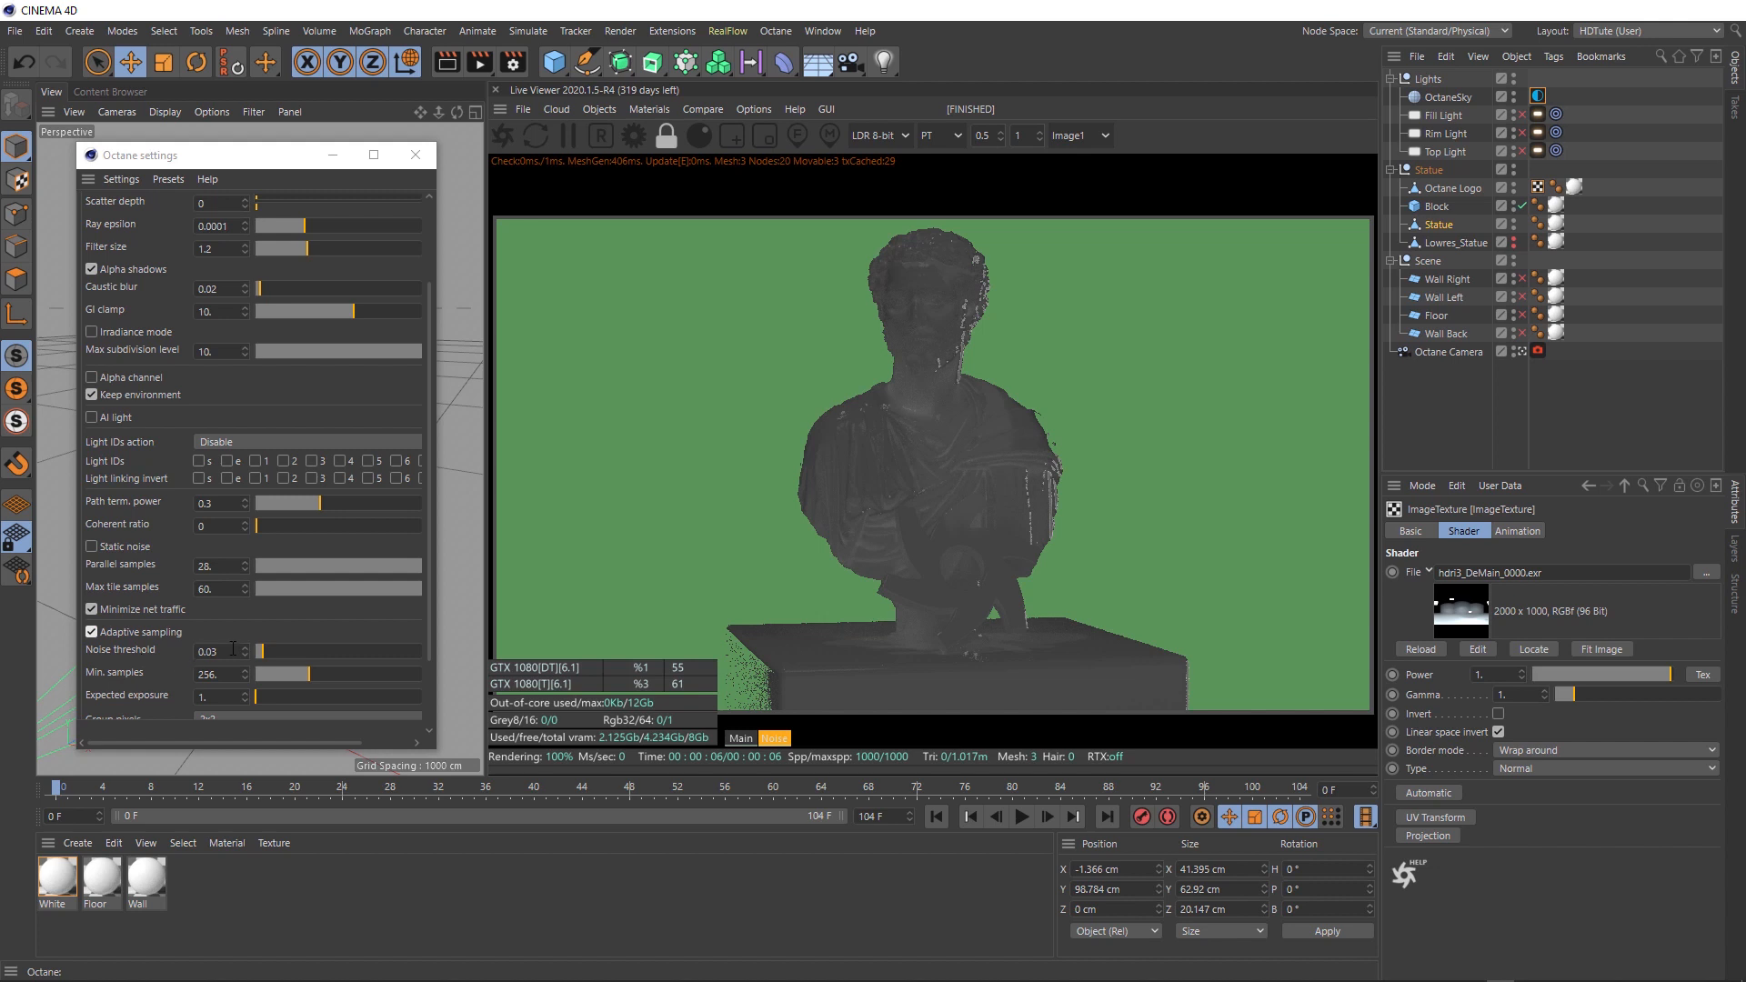
left_click(199, 651)
type("0.5")
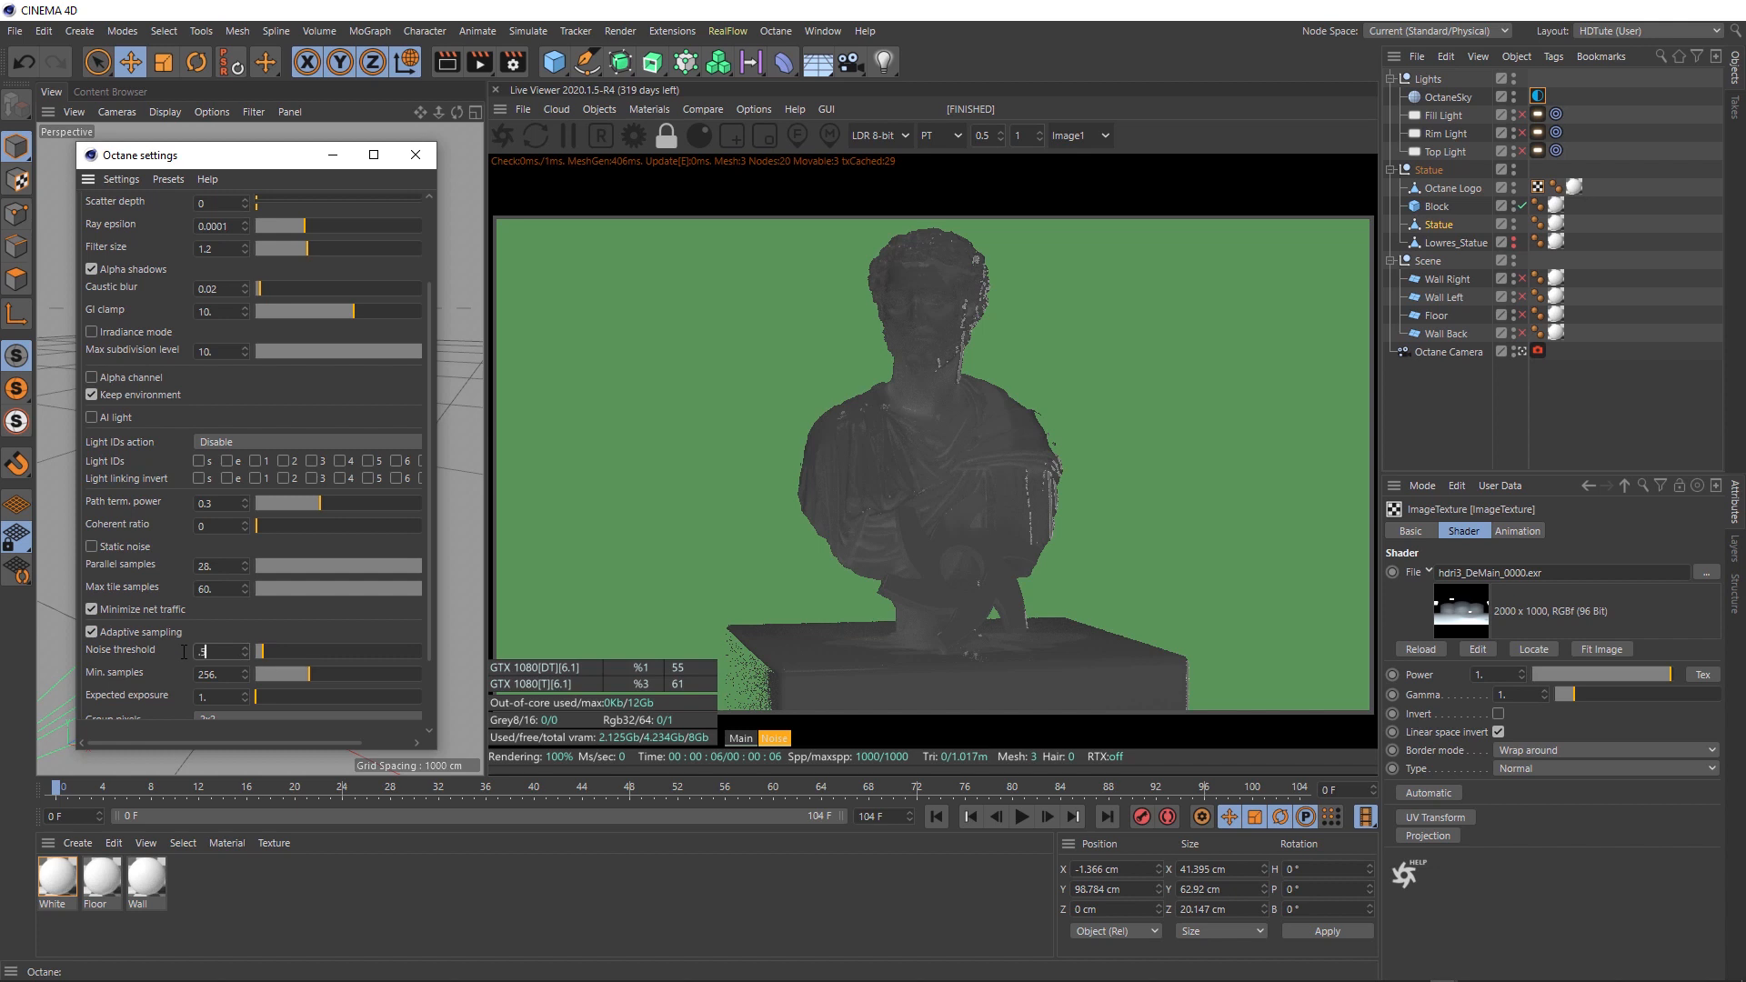
key("Return")
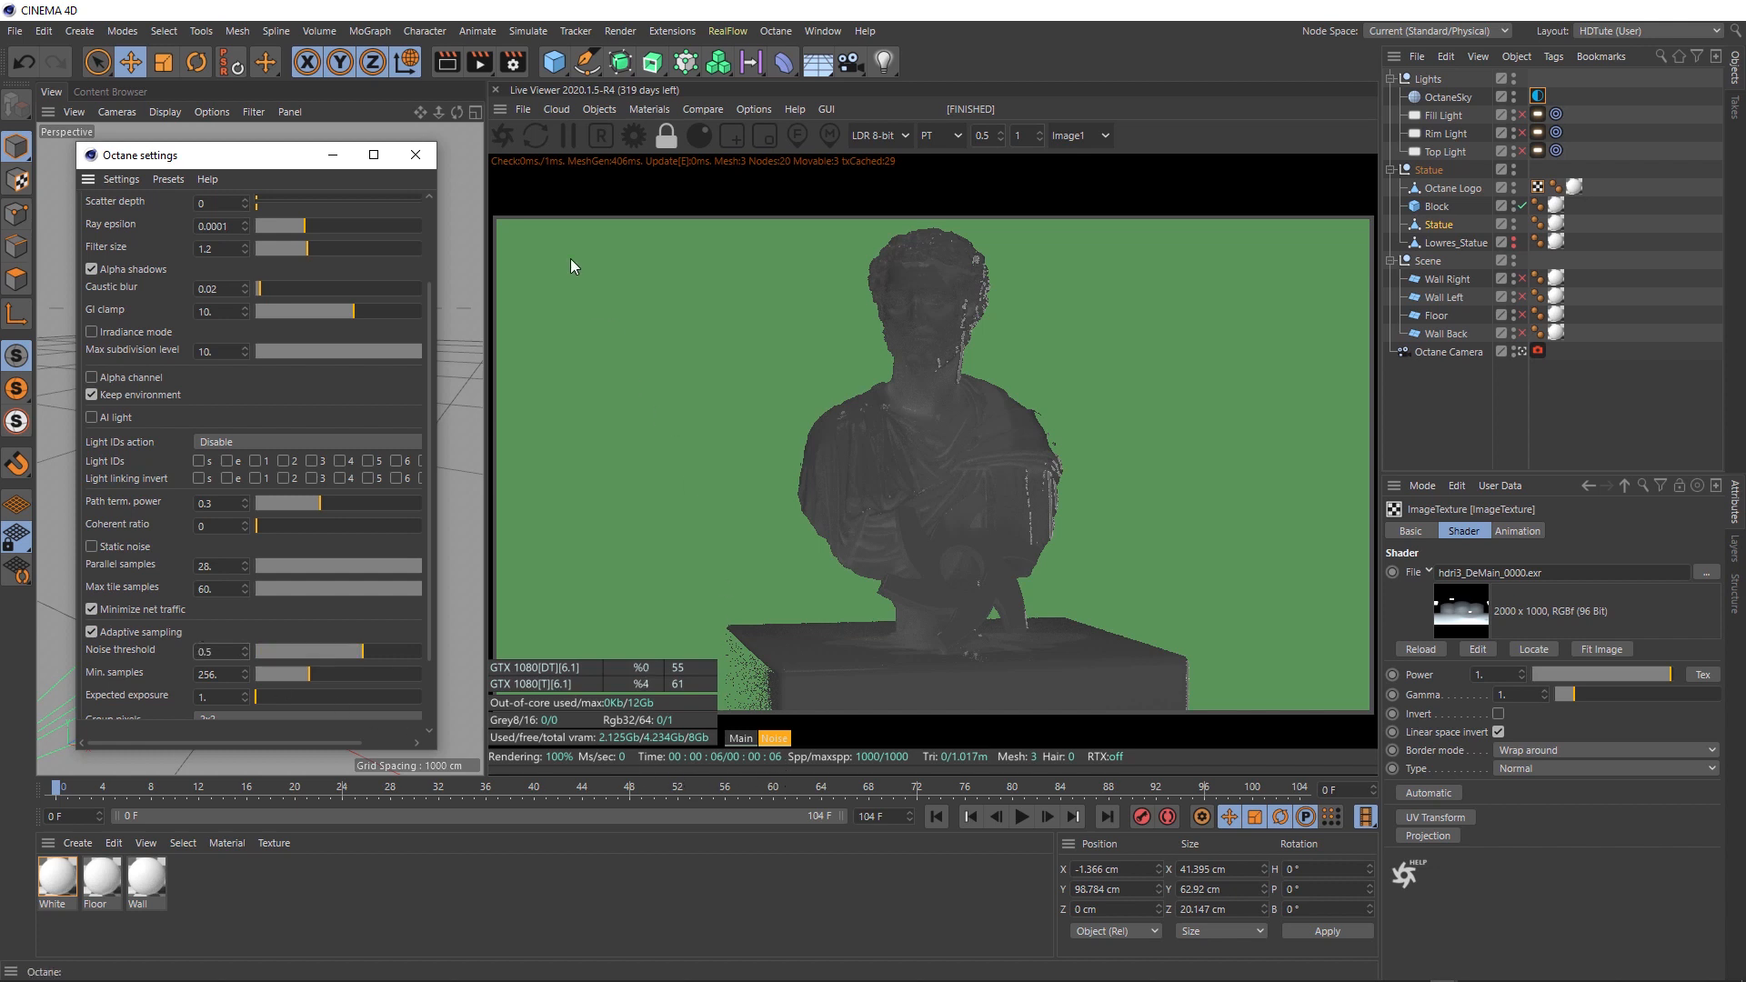
left_click(502, 137)
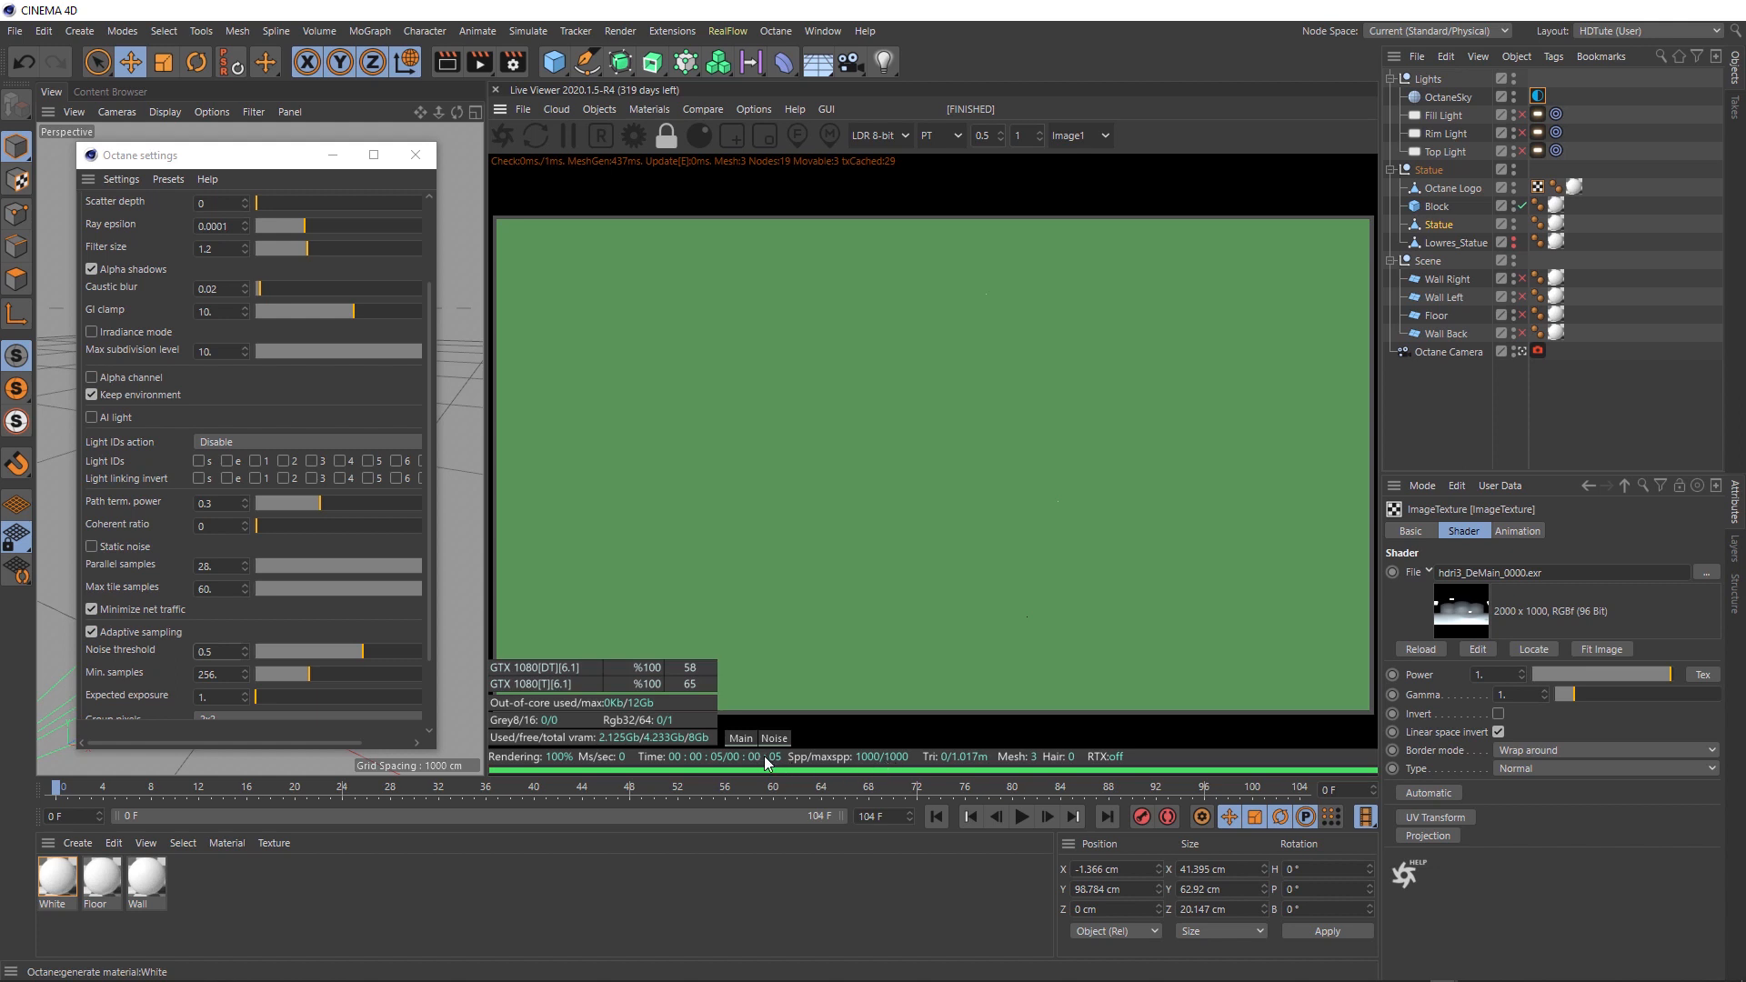
left_click(737, 738)
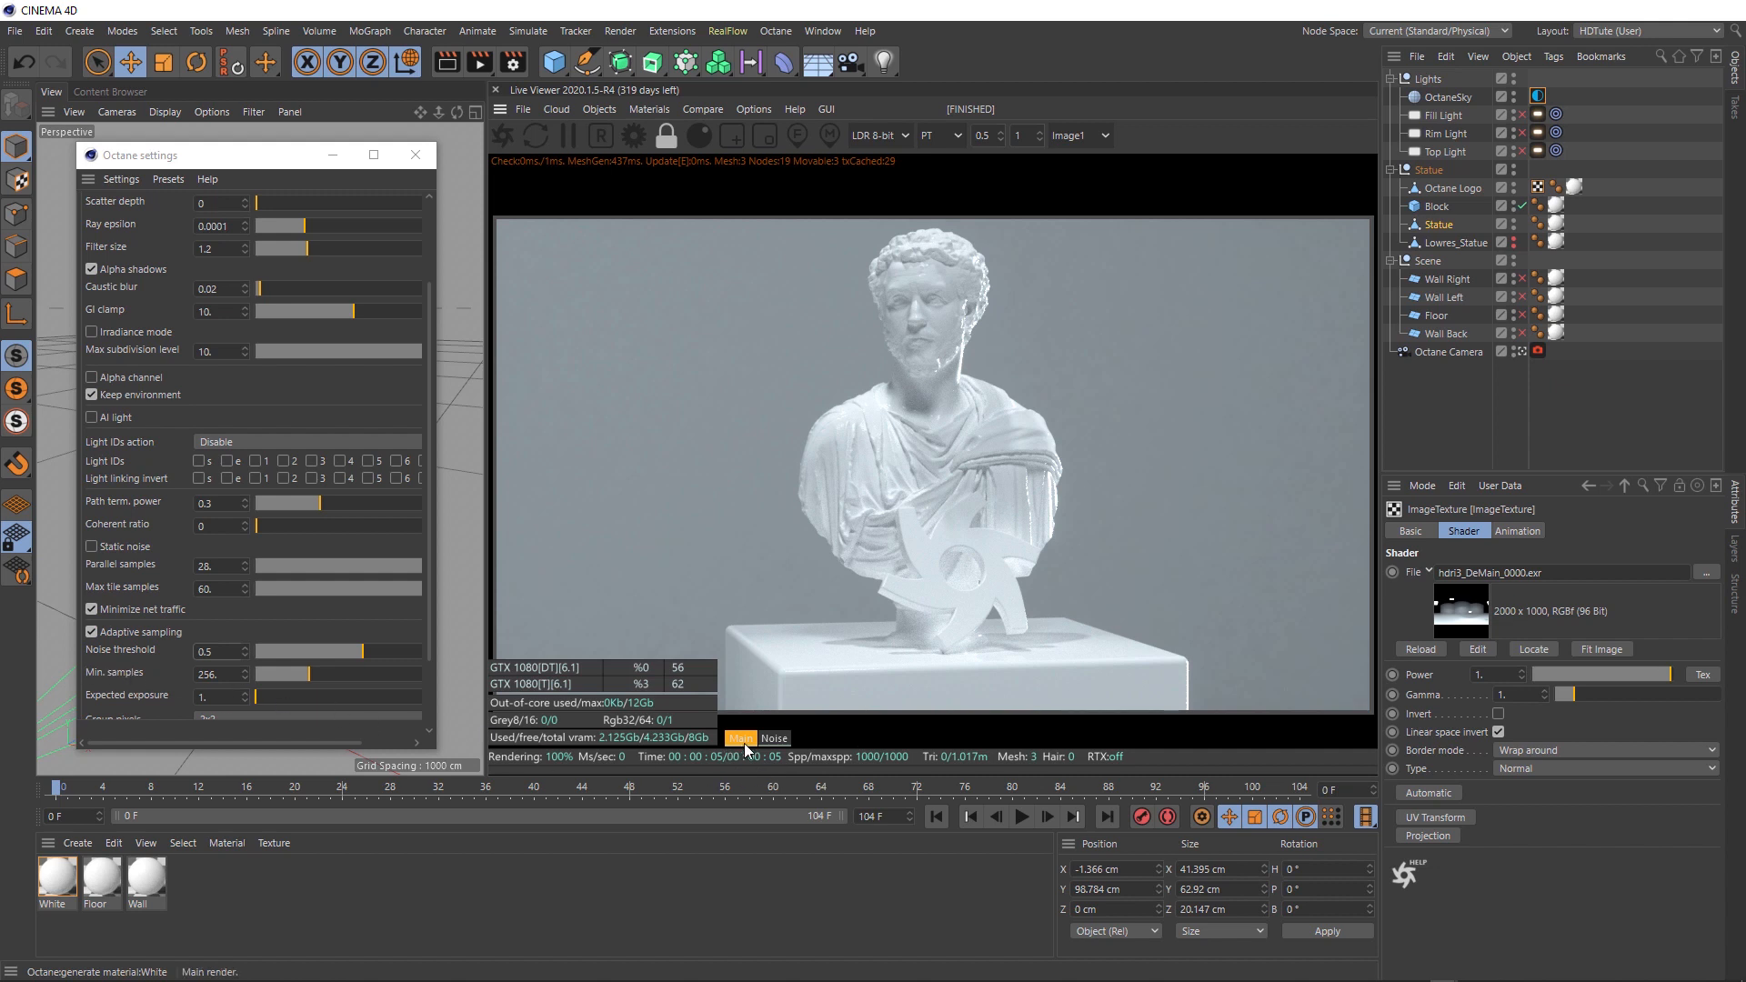
left_click(775, 739)
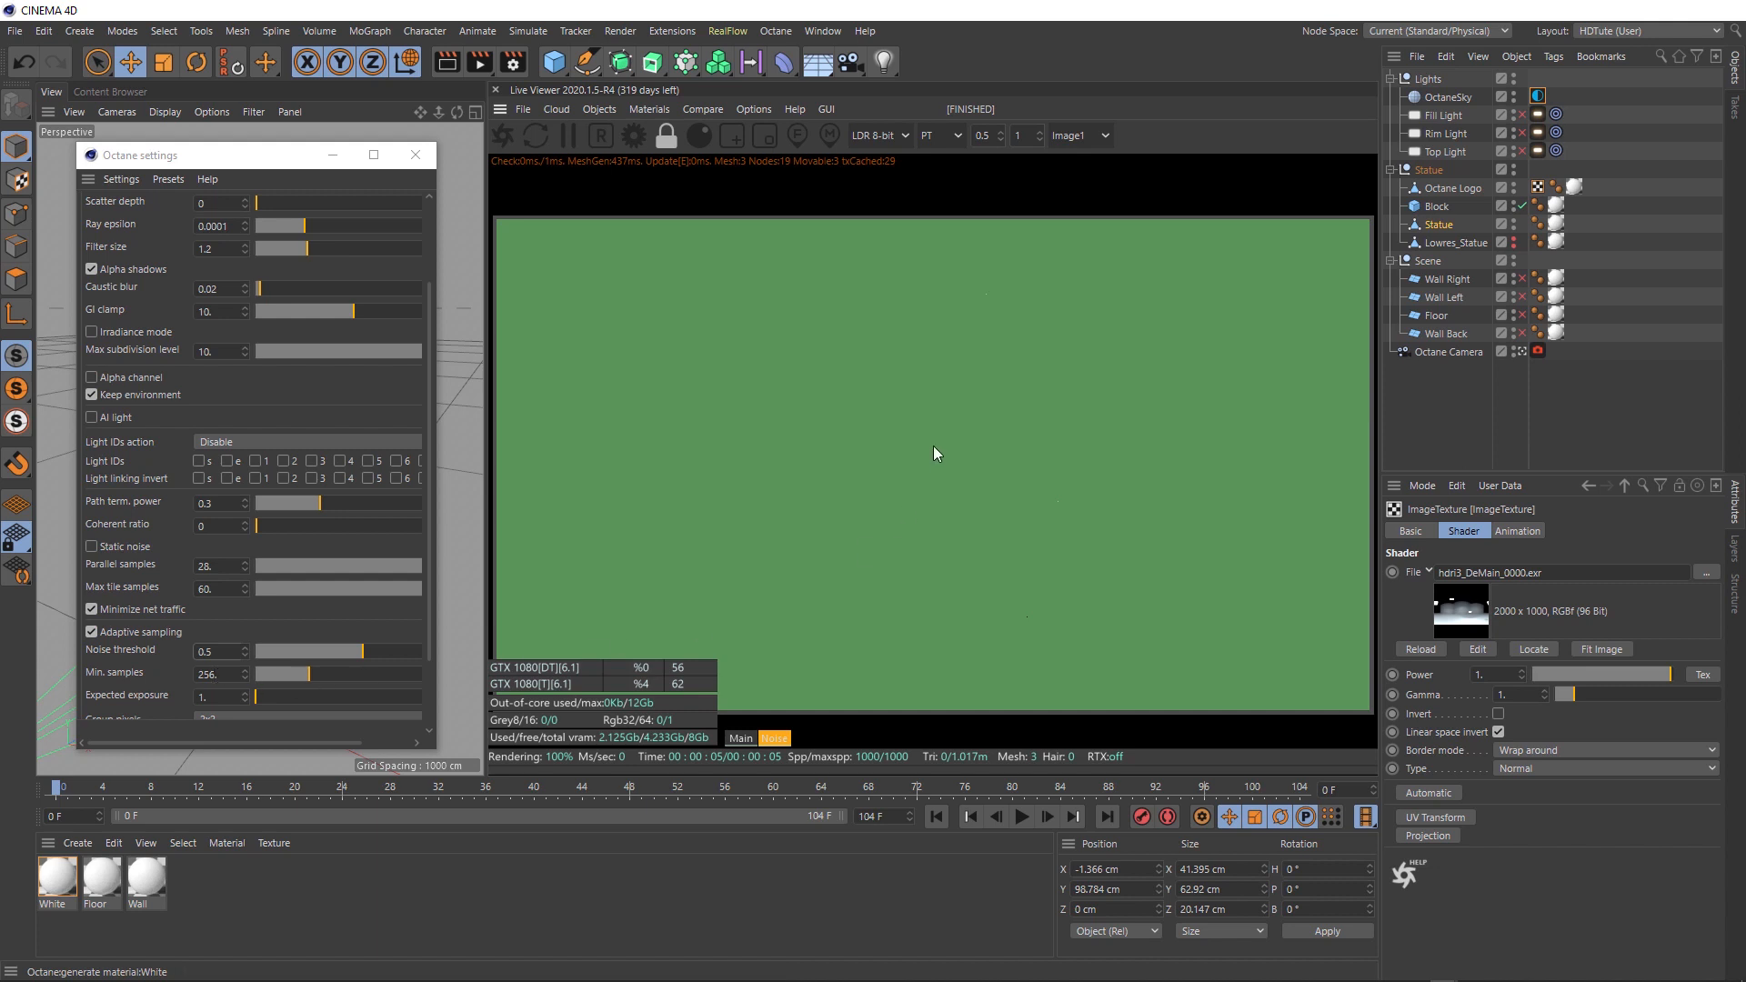
Step: Set the adaptive sampling Min. samples to 100, restart the render, and view the Main pass
left_click(218, 674)
type("100")
key("Return")
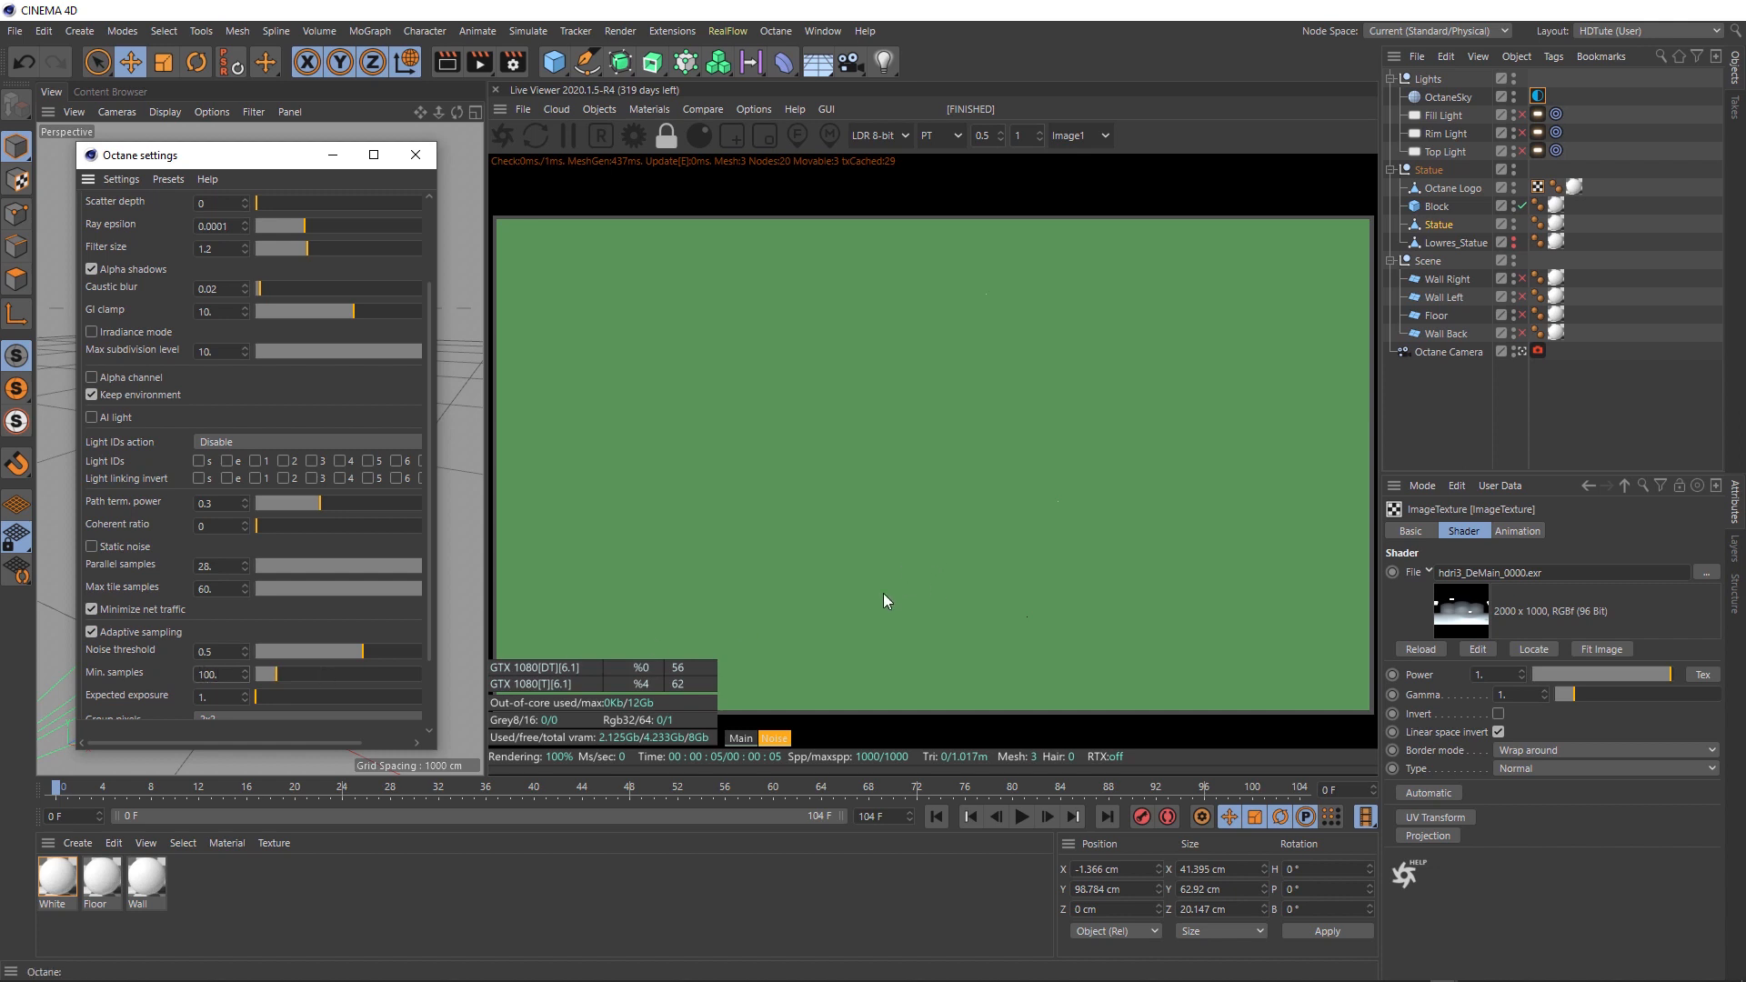
left_click(506, 142)
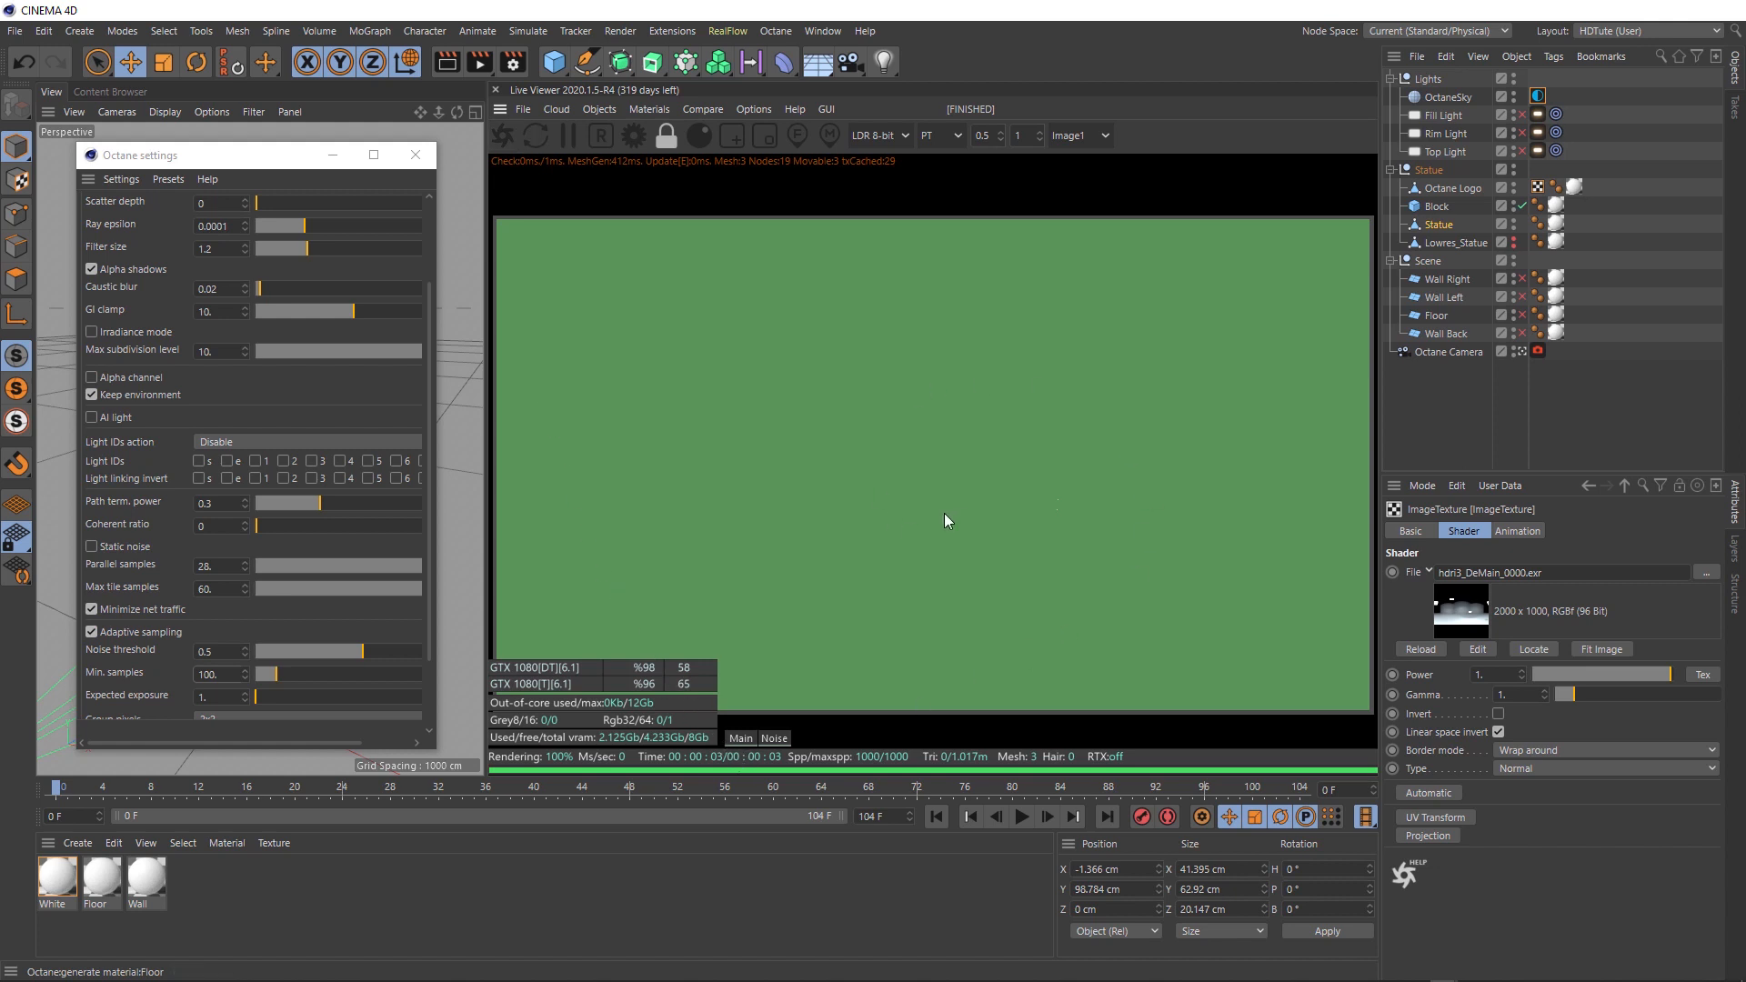
left_click(741, 738)
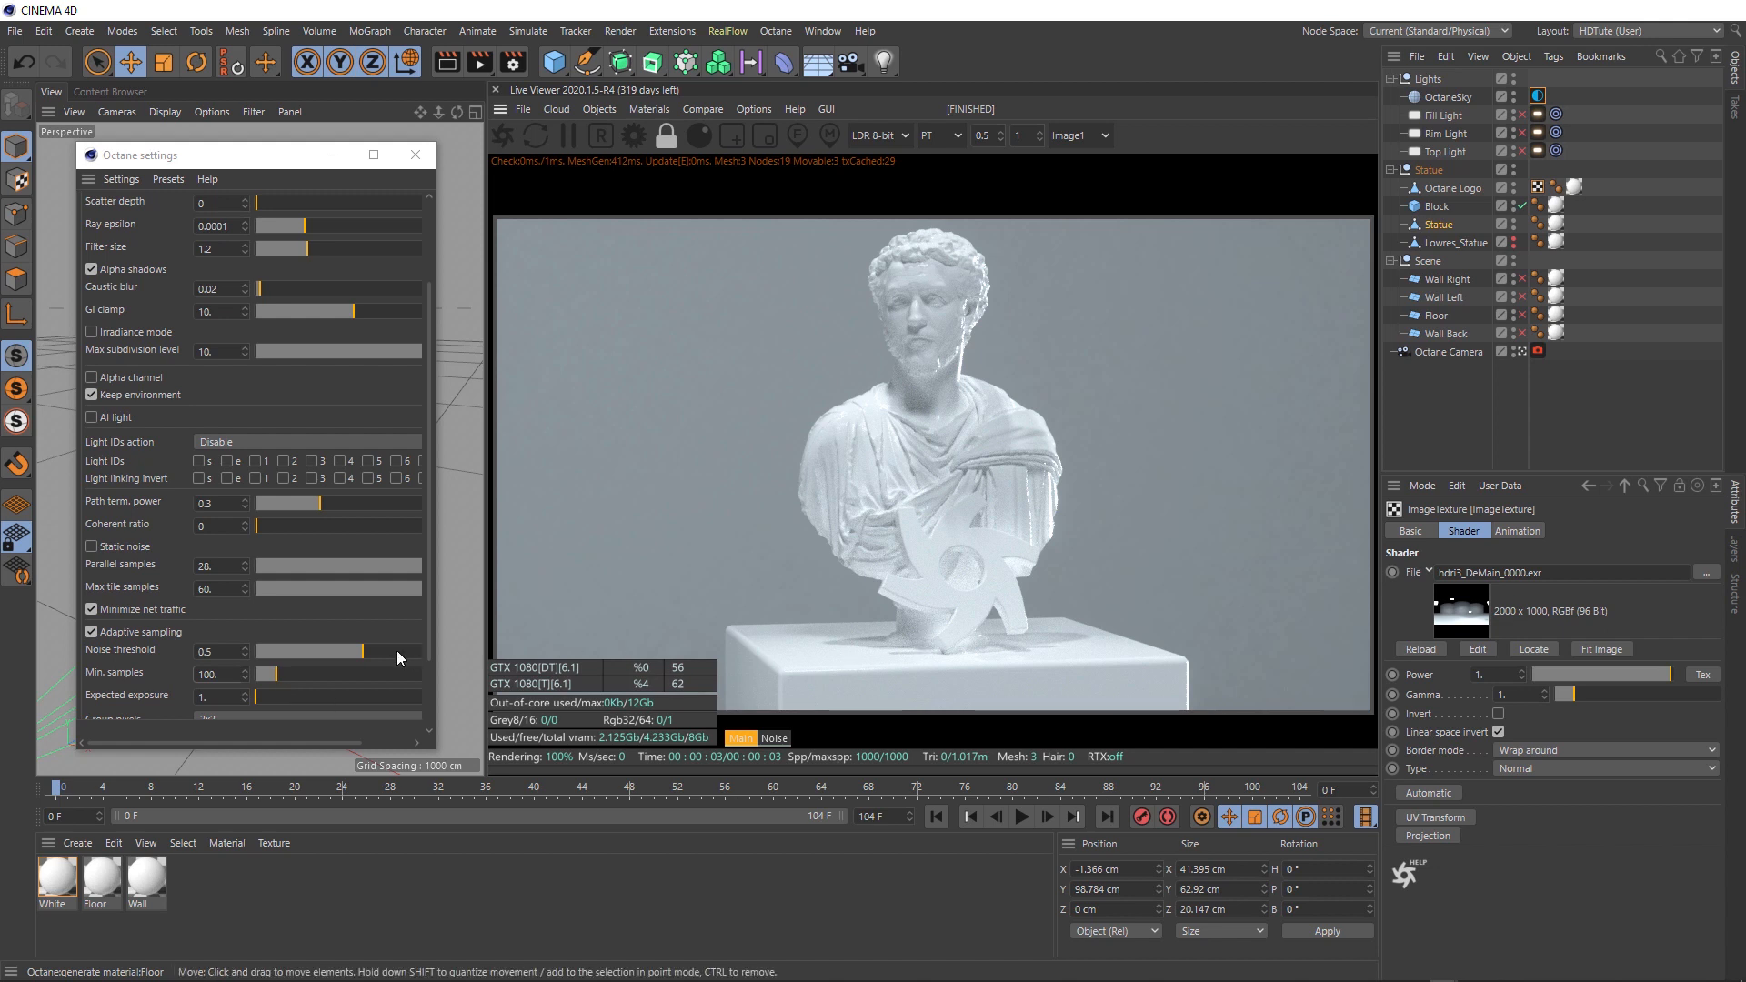
Step: Turn off Adaptive sampling in the Pathtracing kernel, set Max. samples to 300, and restart the render
left_click(92, 632)
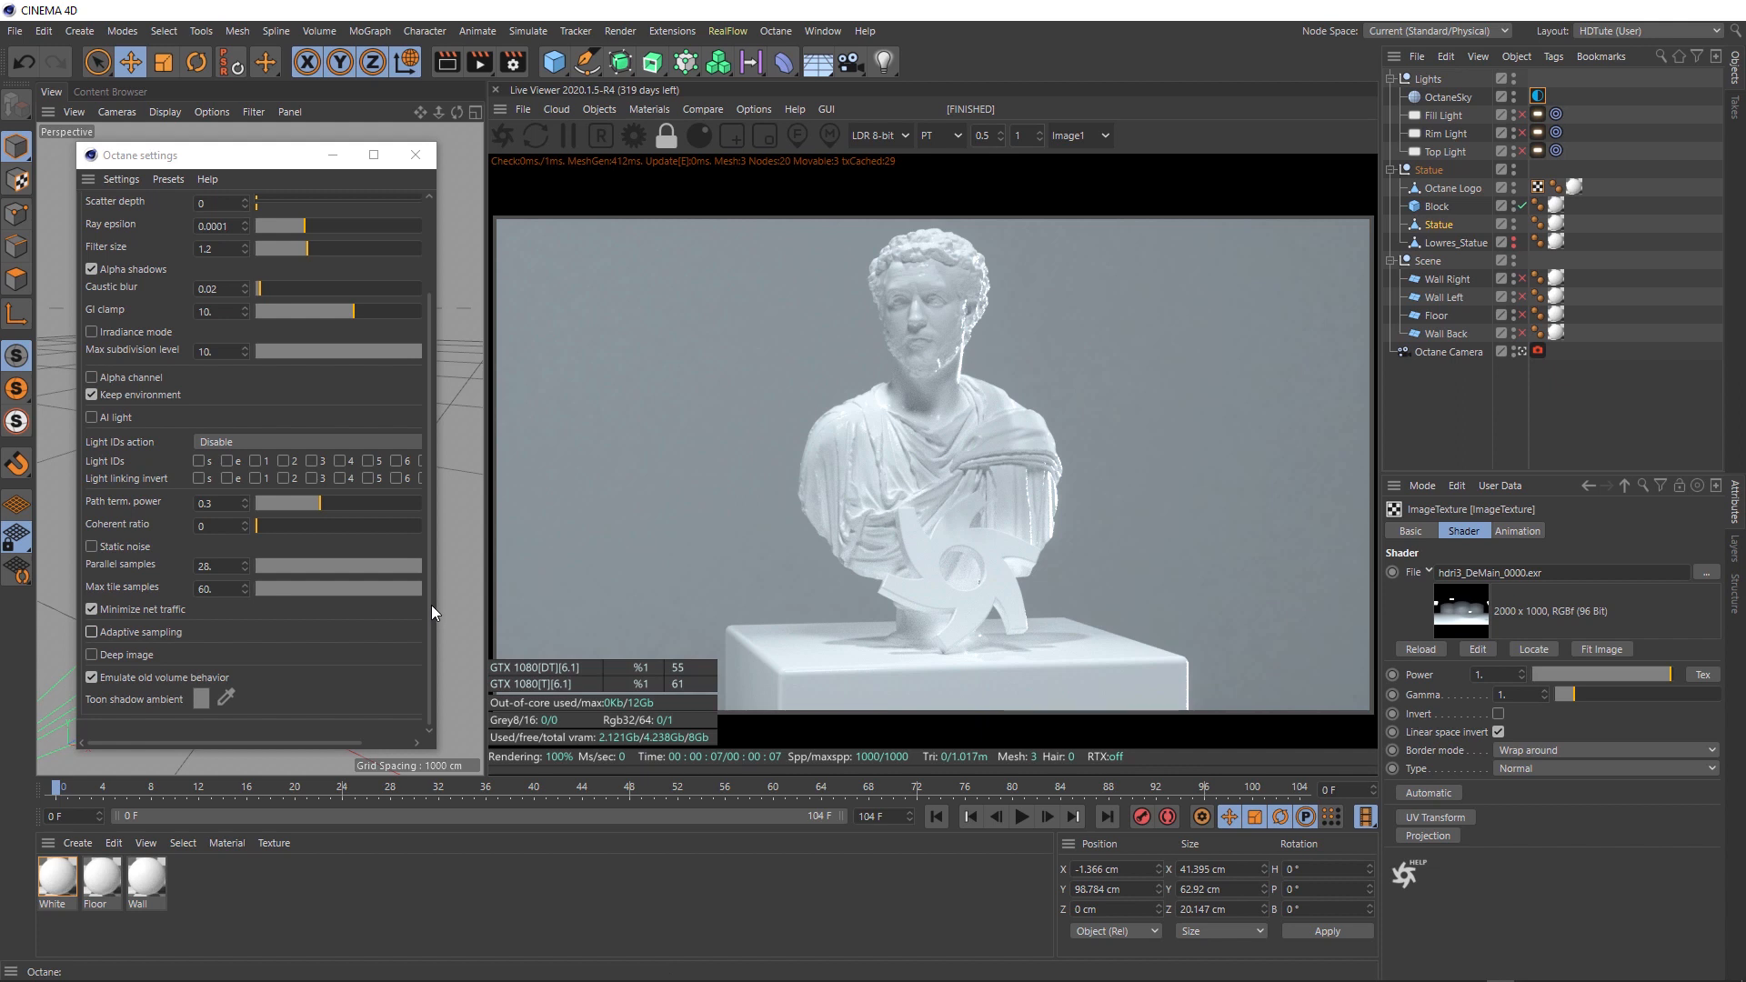
left_click_drag(432, 603, 436, 482)
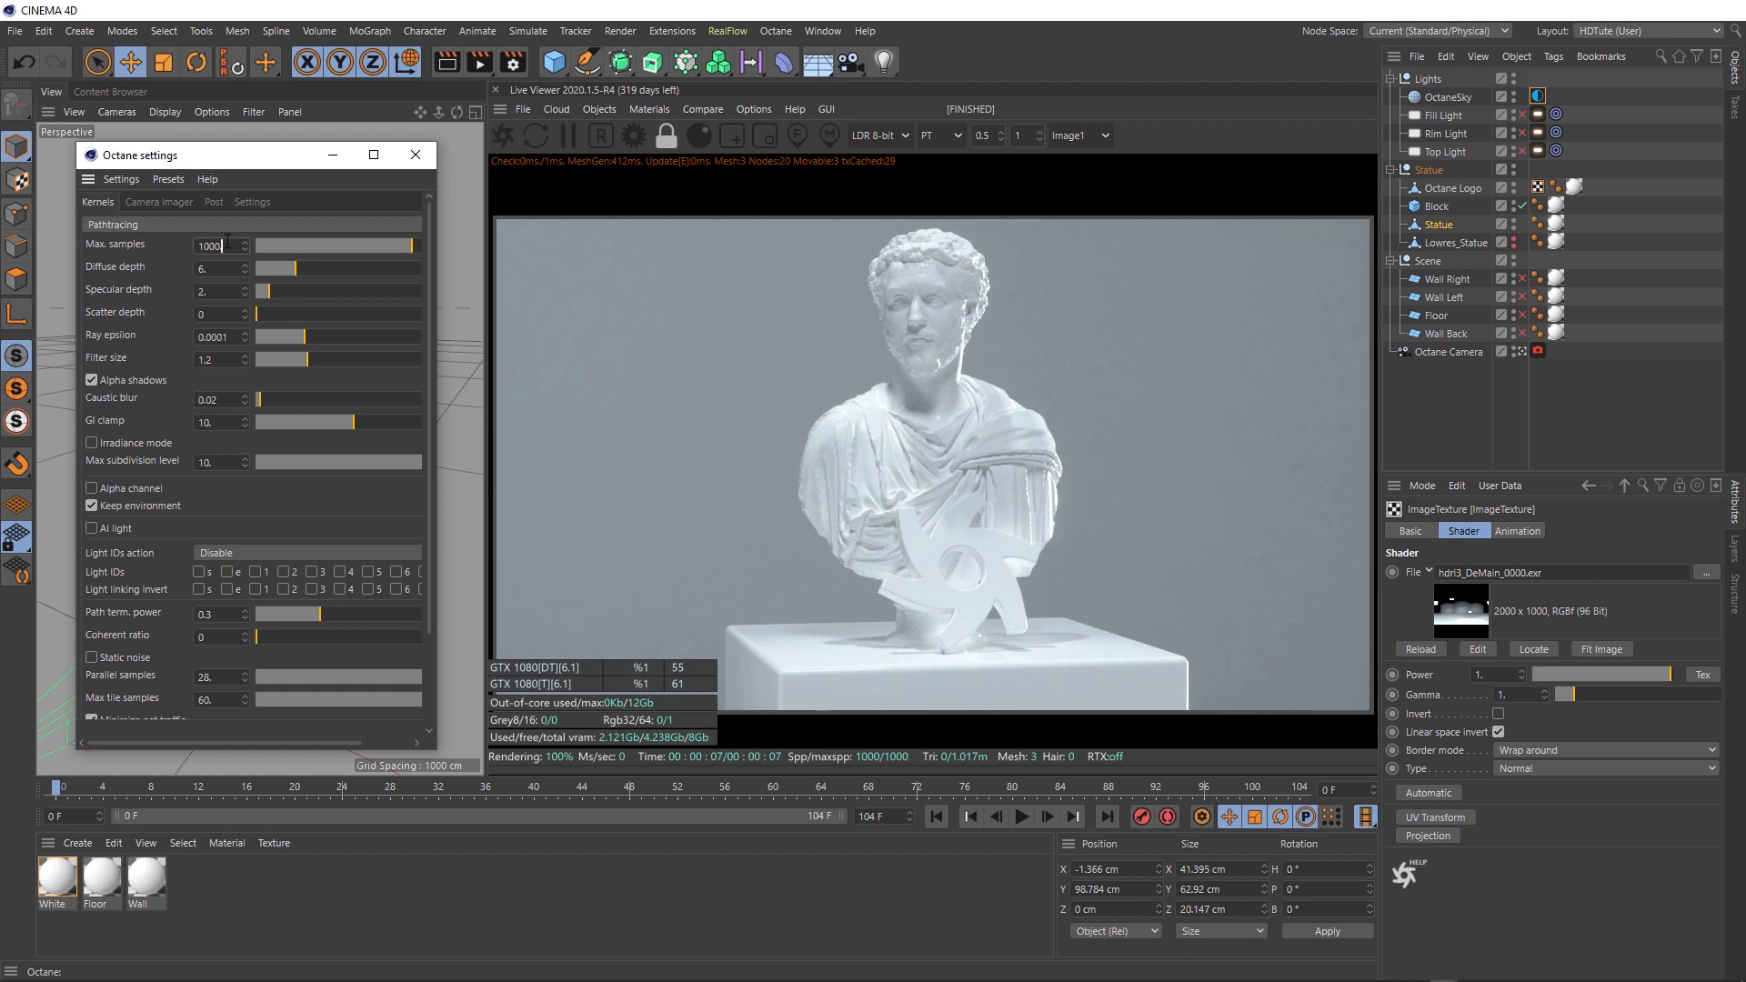
left_click_drag(227, 242, 190, 243)
type("300")
key("Return")
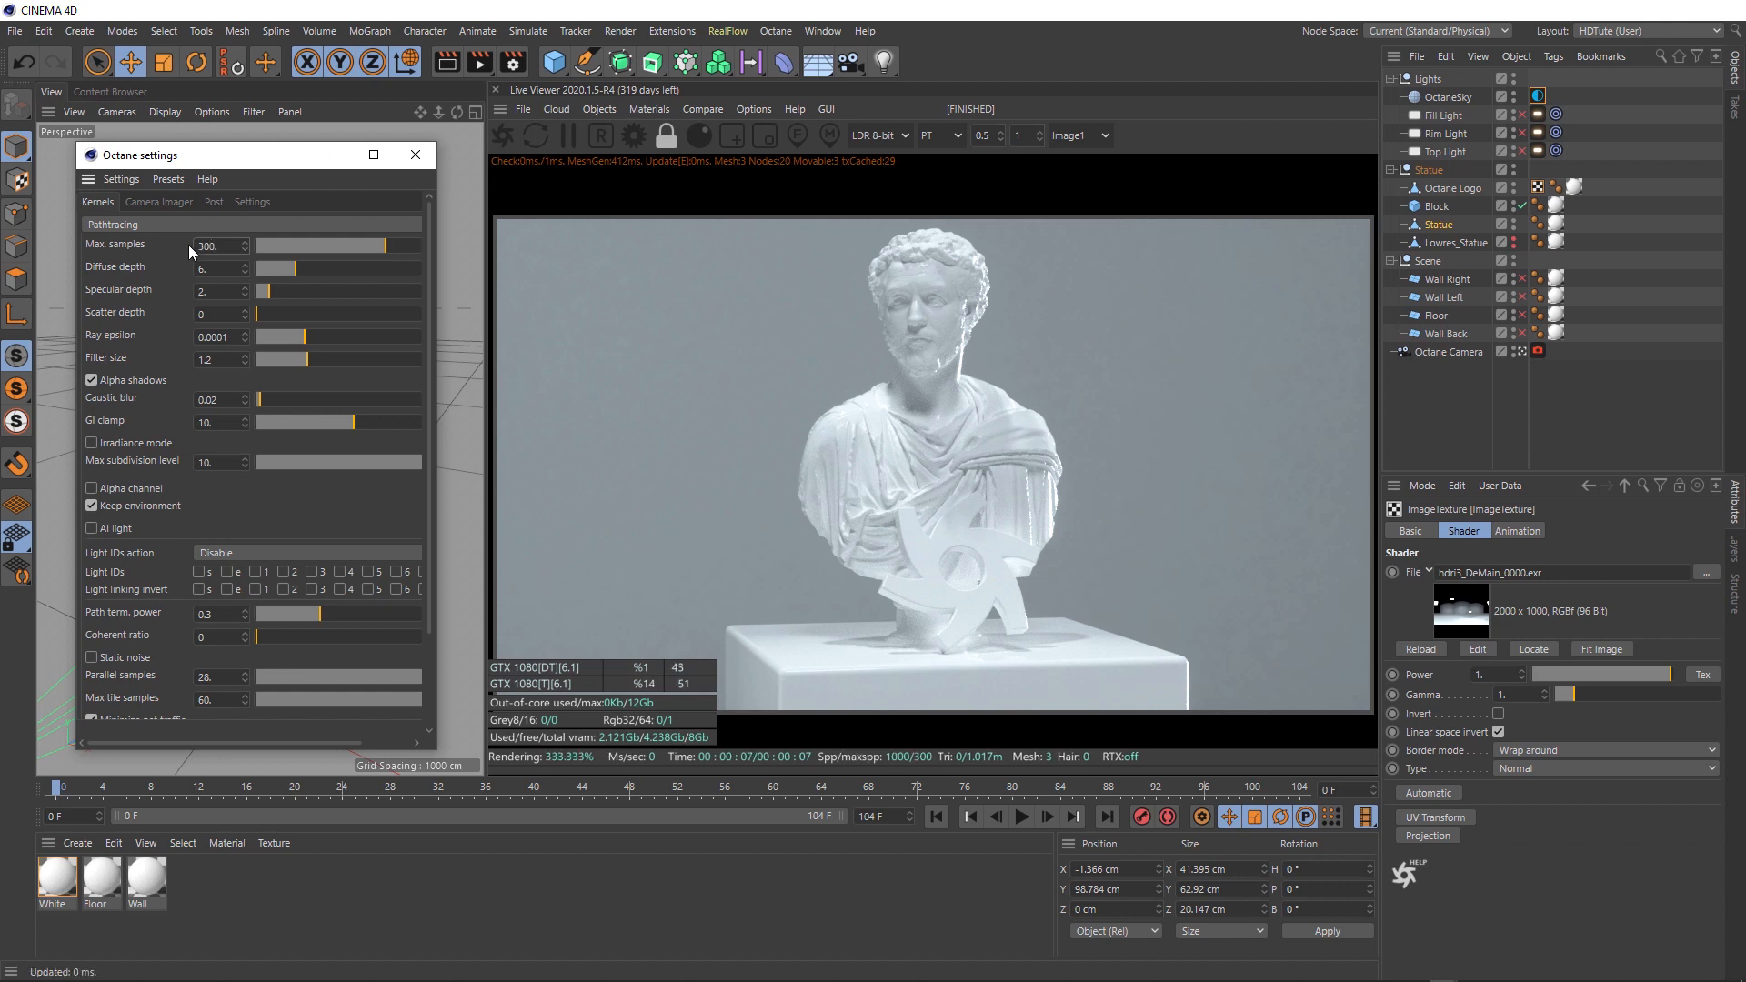
left_click(511, 133)
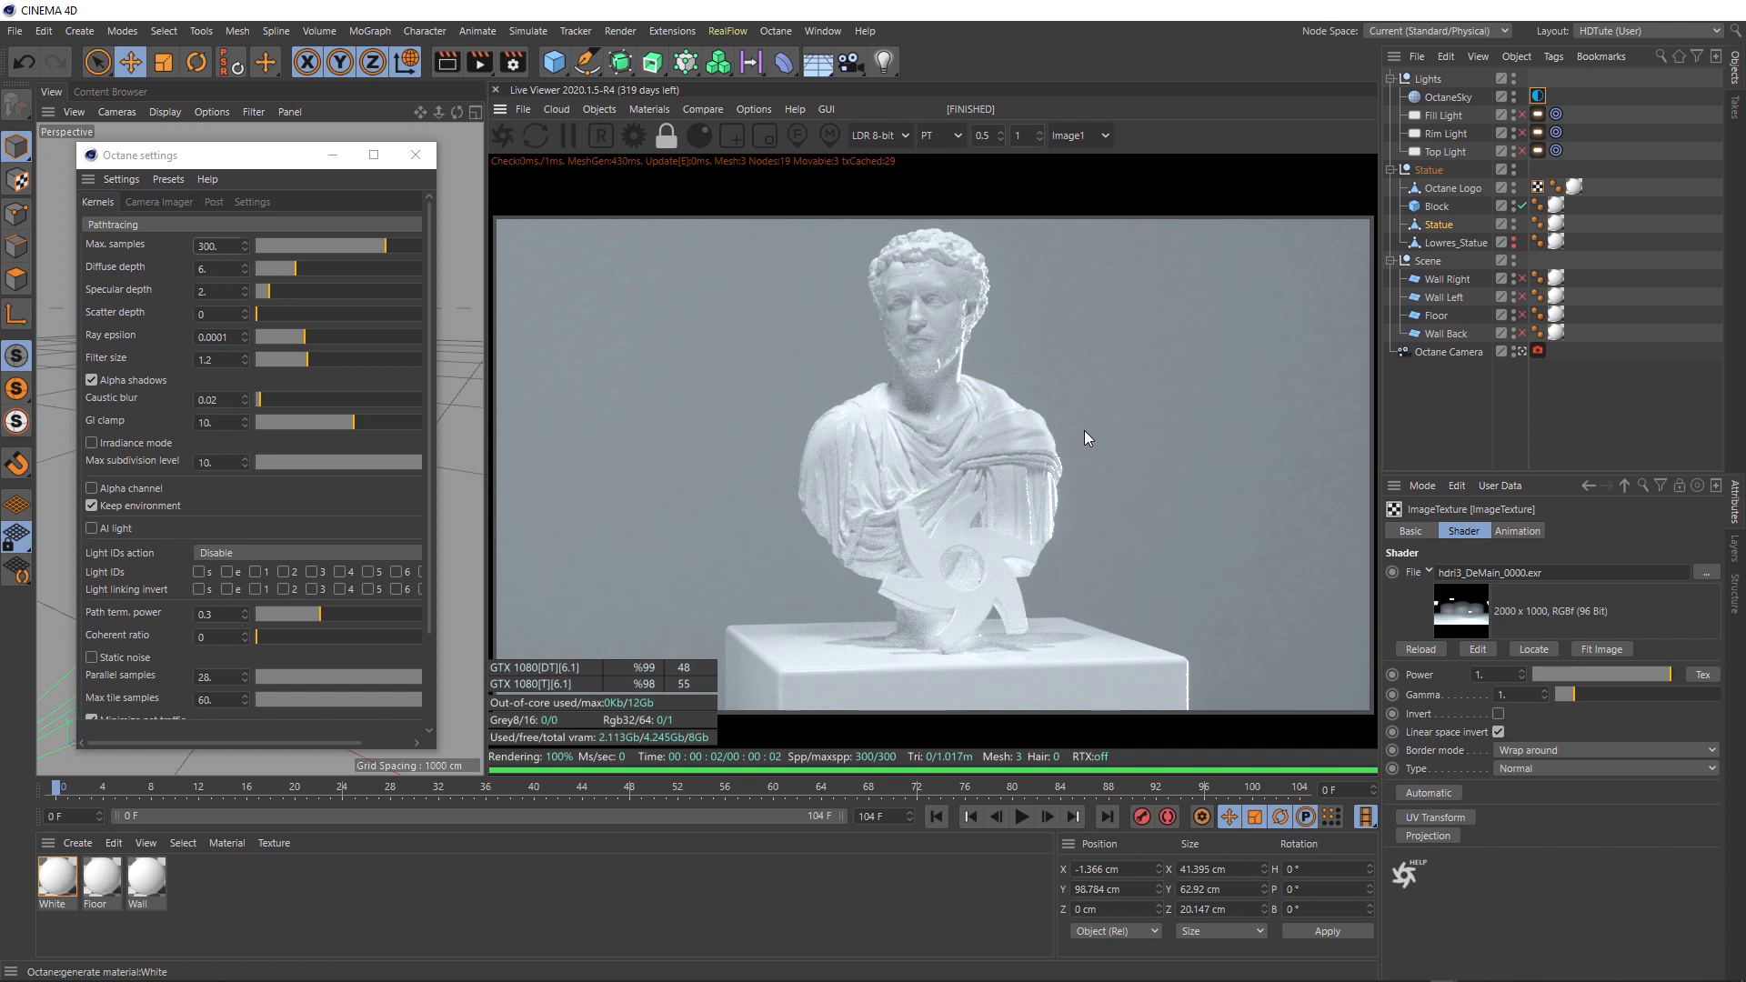
Step: Enable the Spectral AI denoiser in the Octane Camera tag's Camera Imager, and view the denoised main pass
left_click(1538, 351)
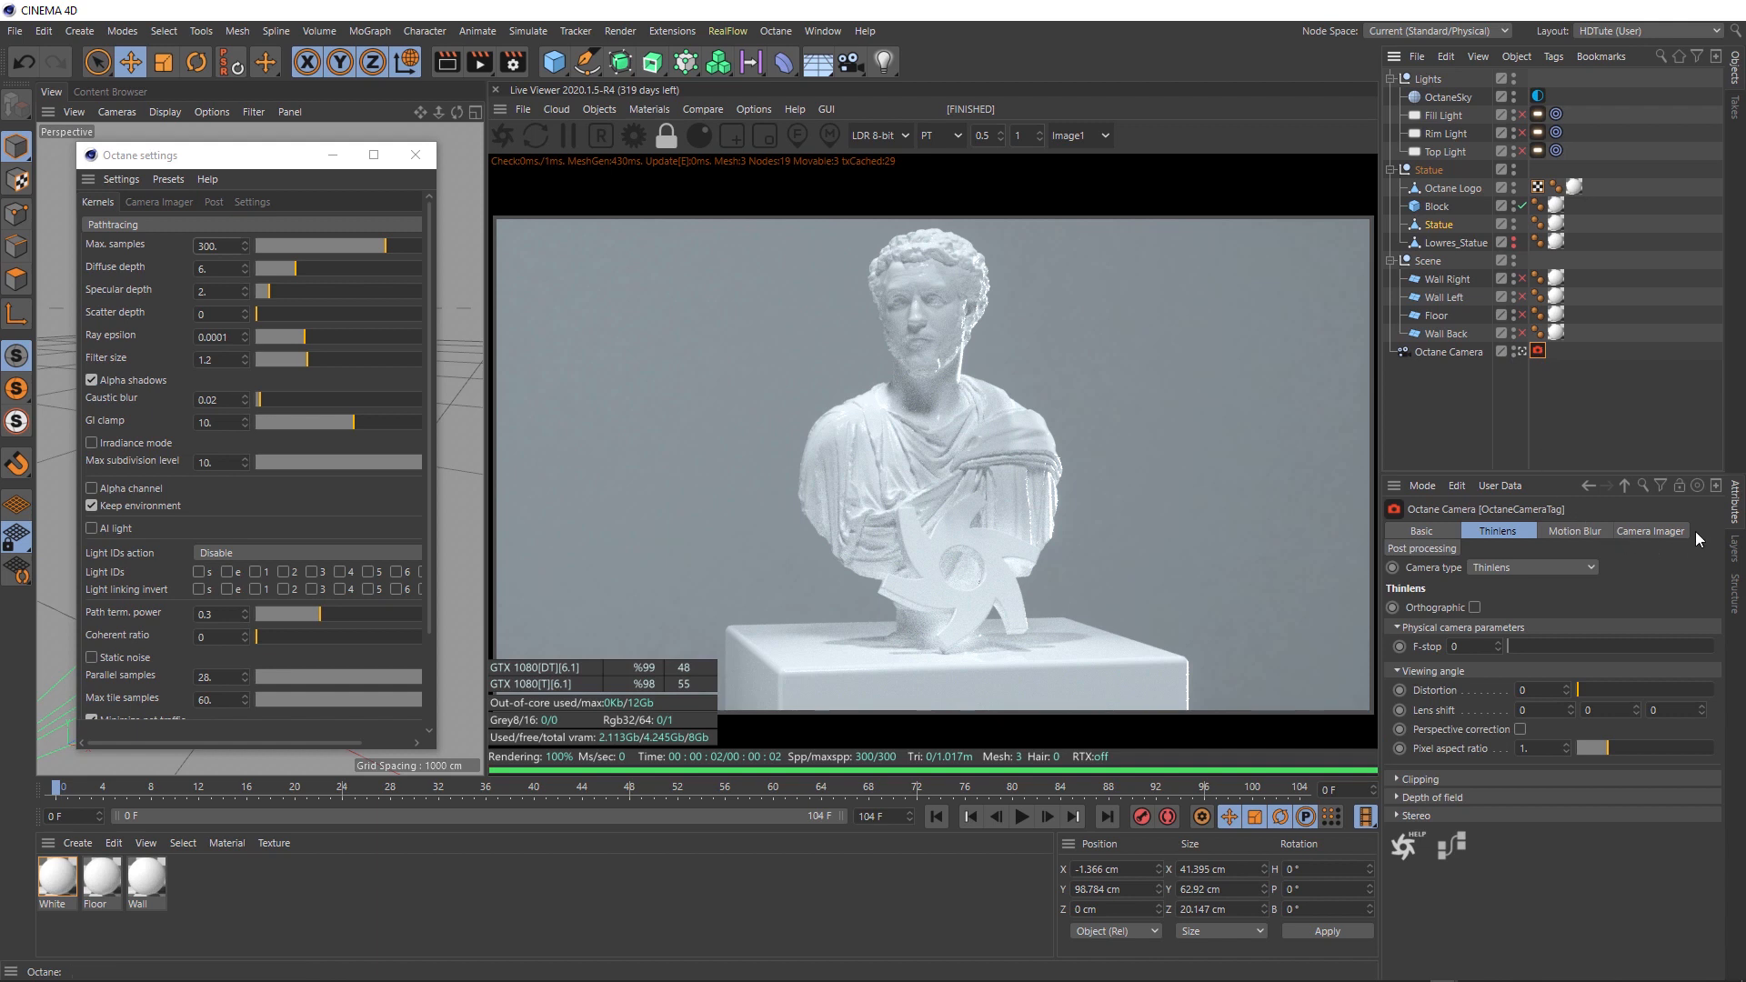
left_click(1651, 532)
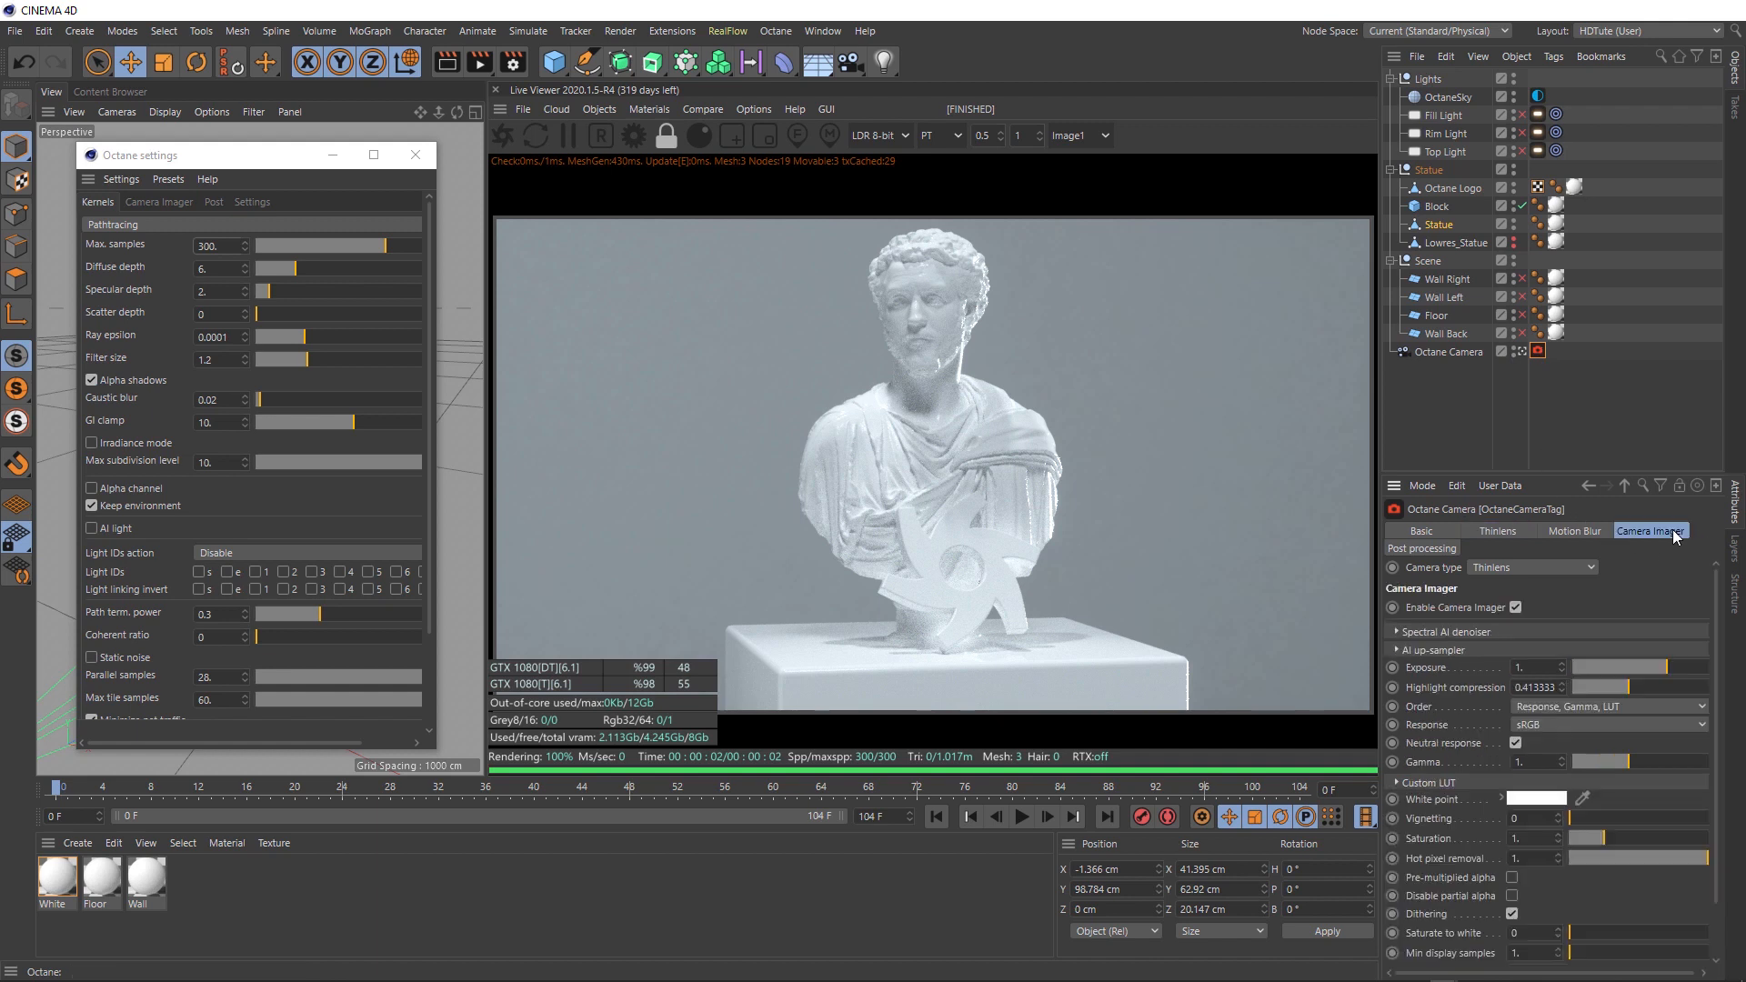
left_click(1398, 632)
left_click(1526, 650)
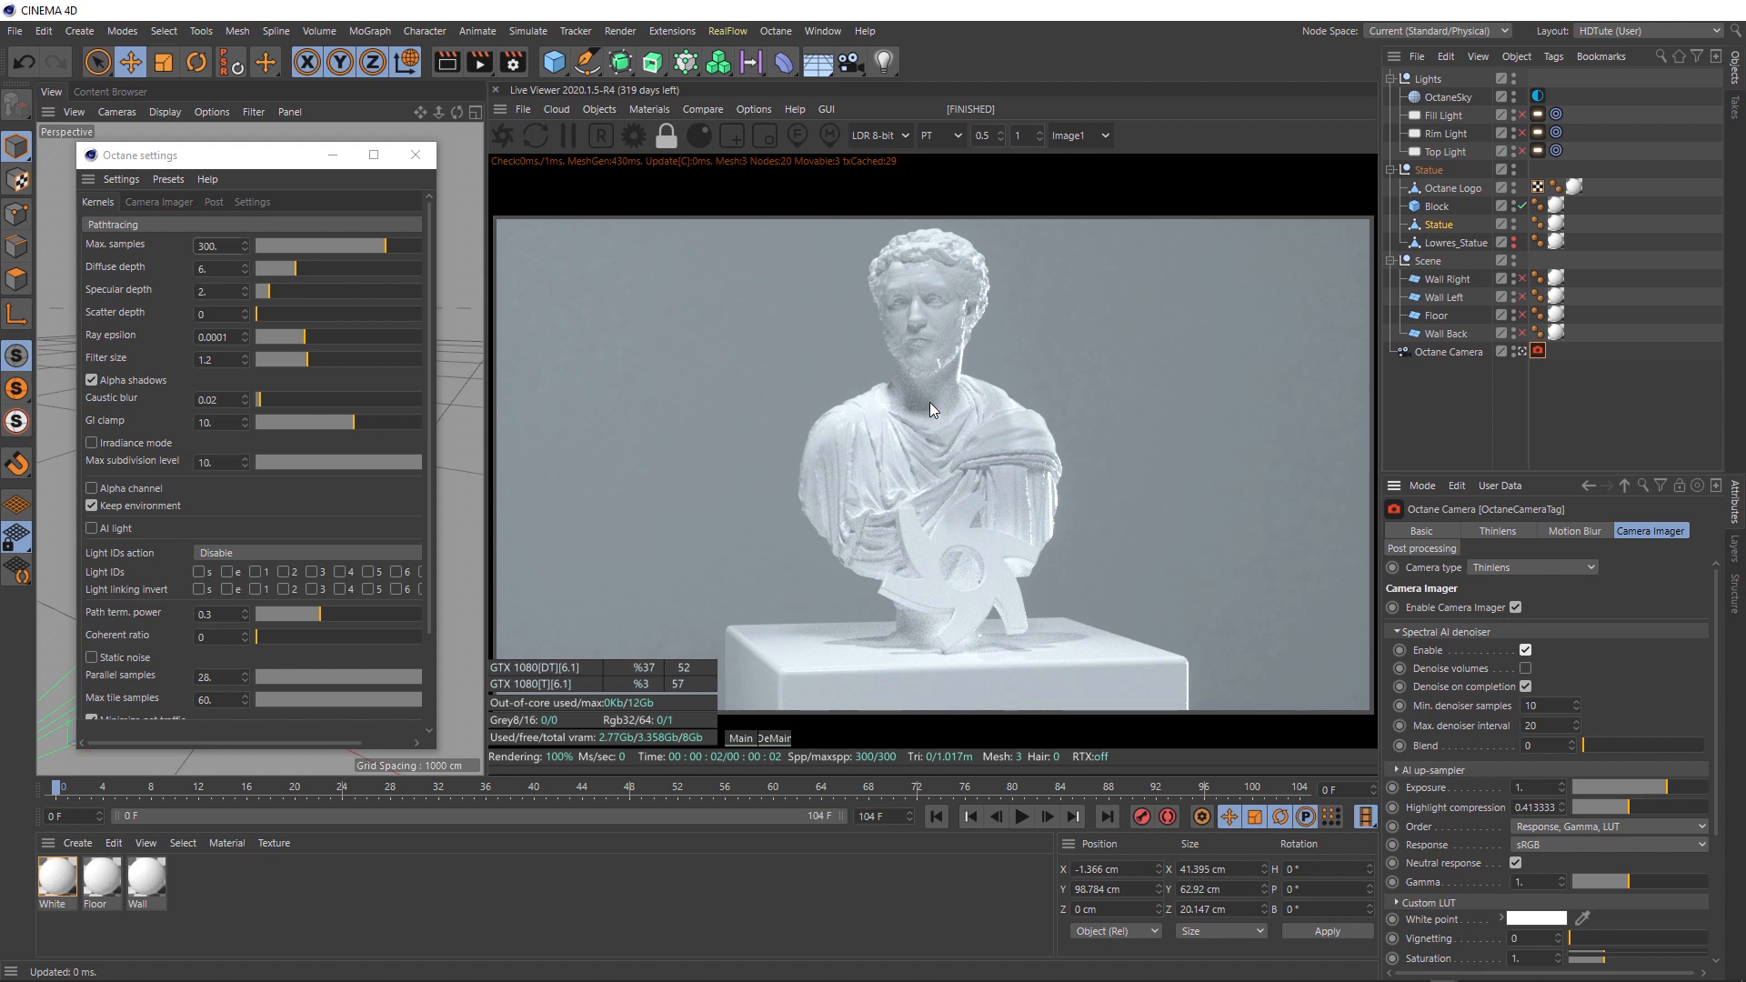
left_click(773, 740)
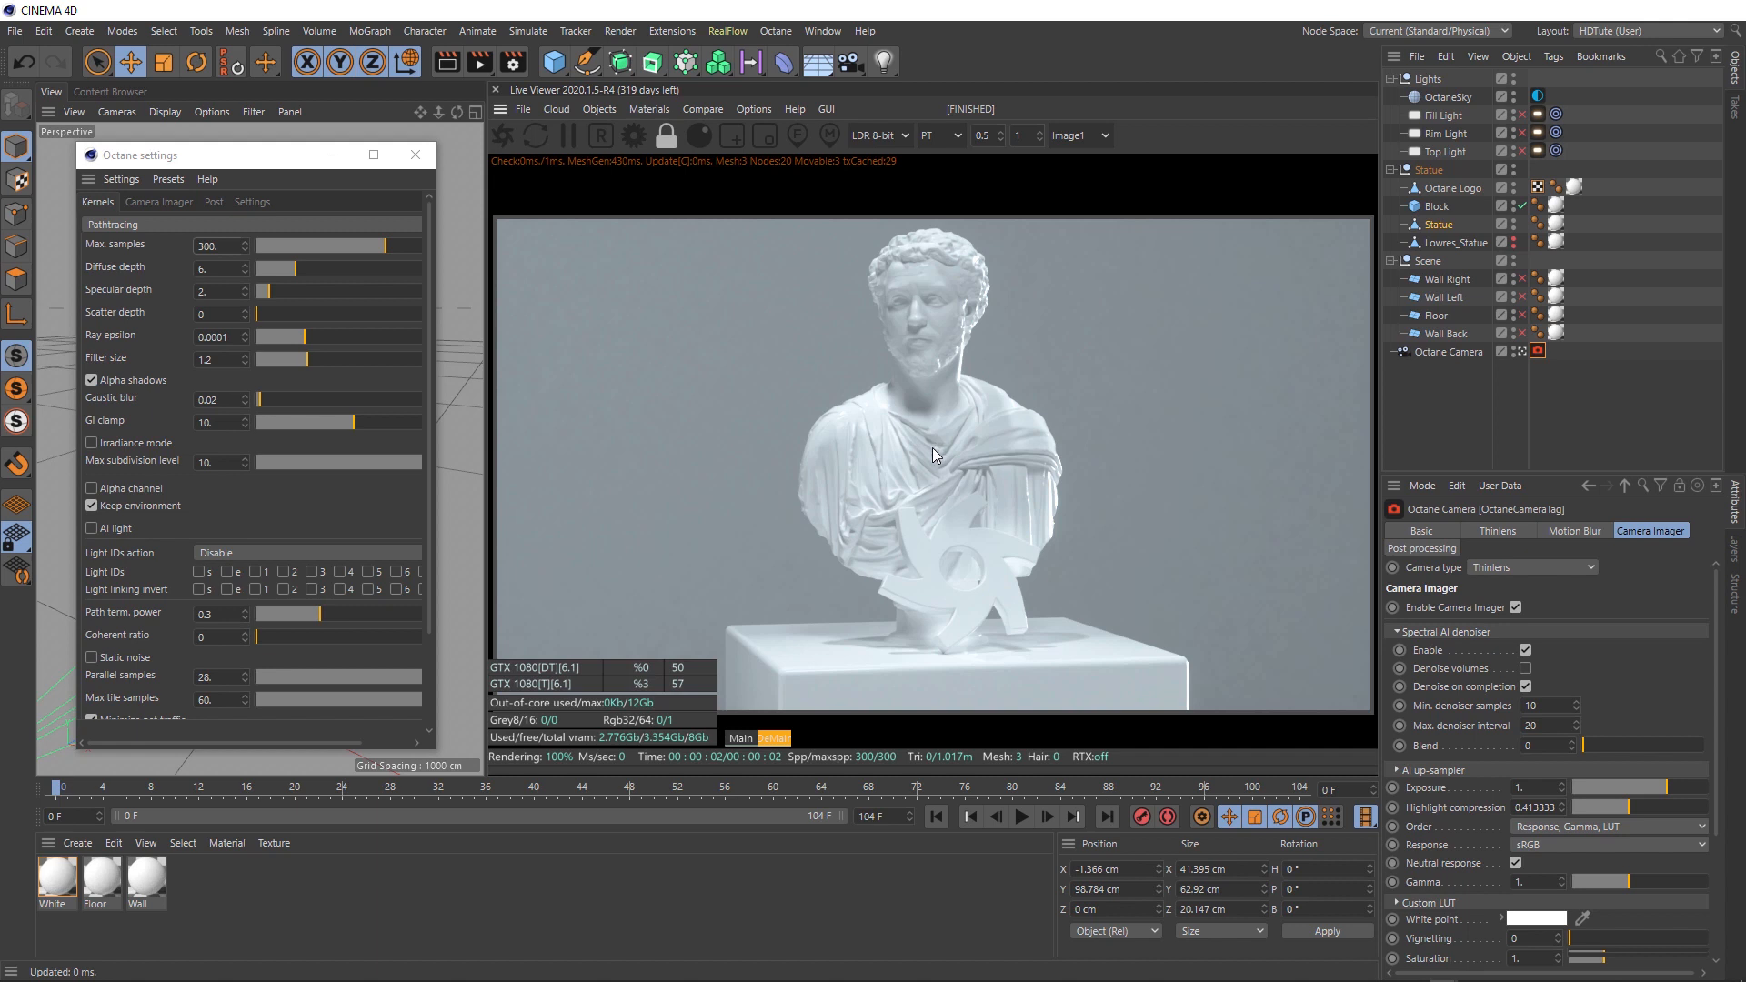
Step: Switch the Octane kernel to Directlighting with Max. samples at 300, and compare the Main and denoised passes
left_click(160, 223)
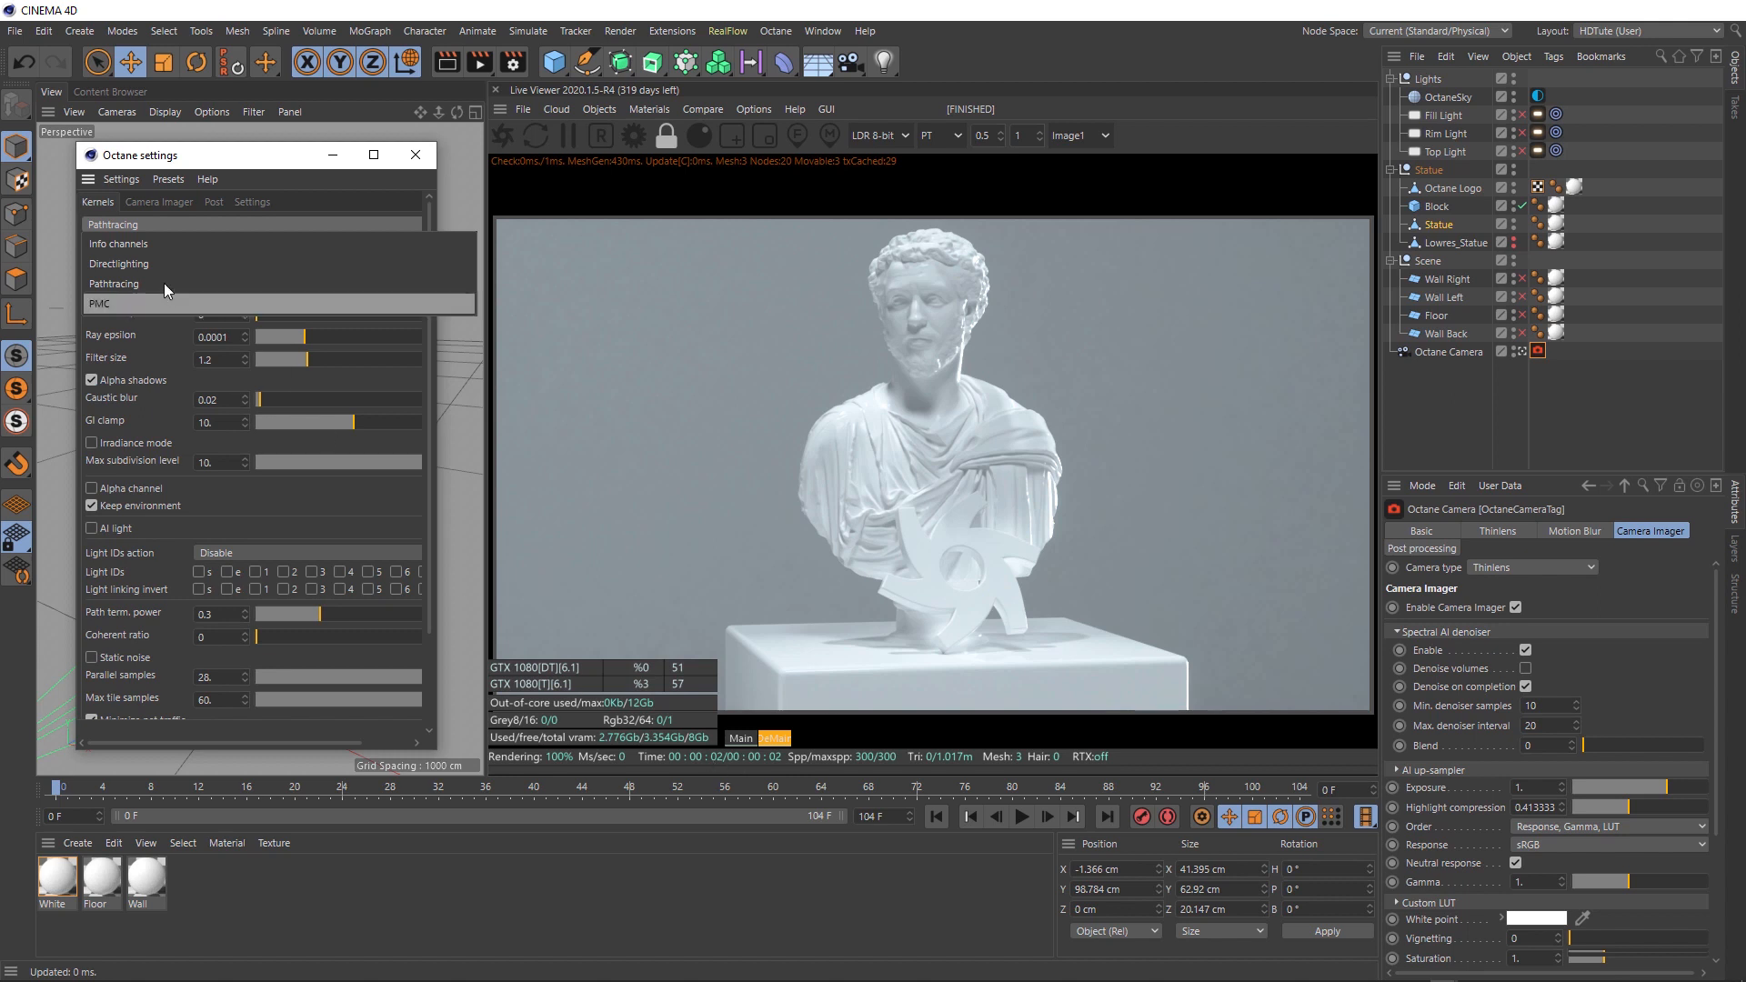
left_click(135, 264)
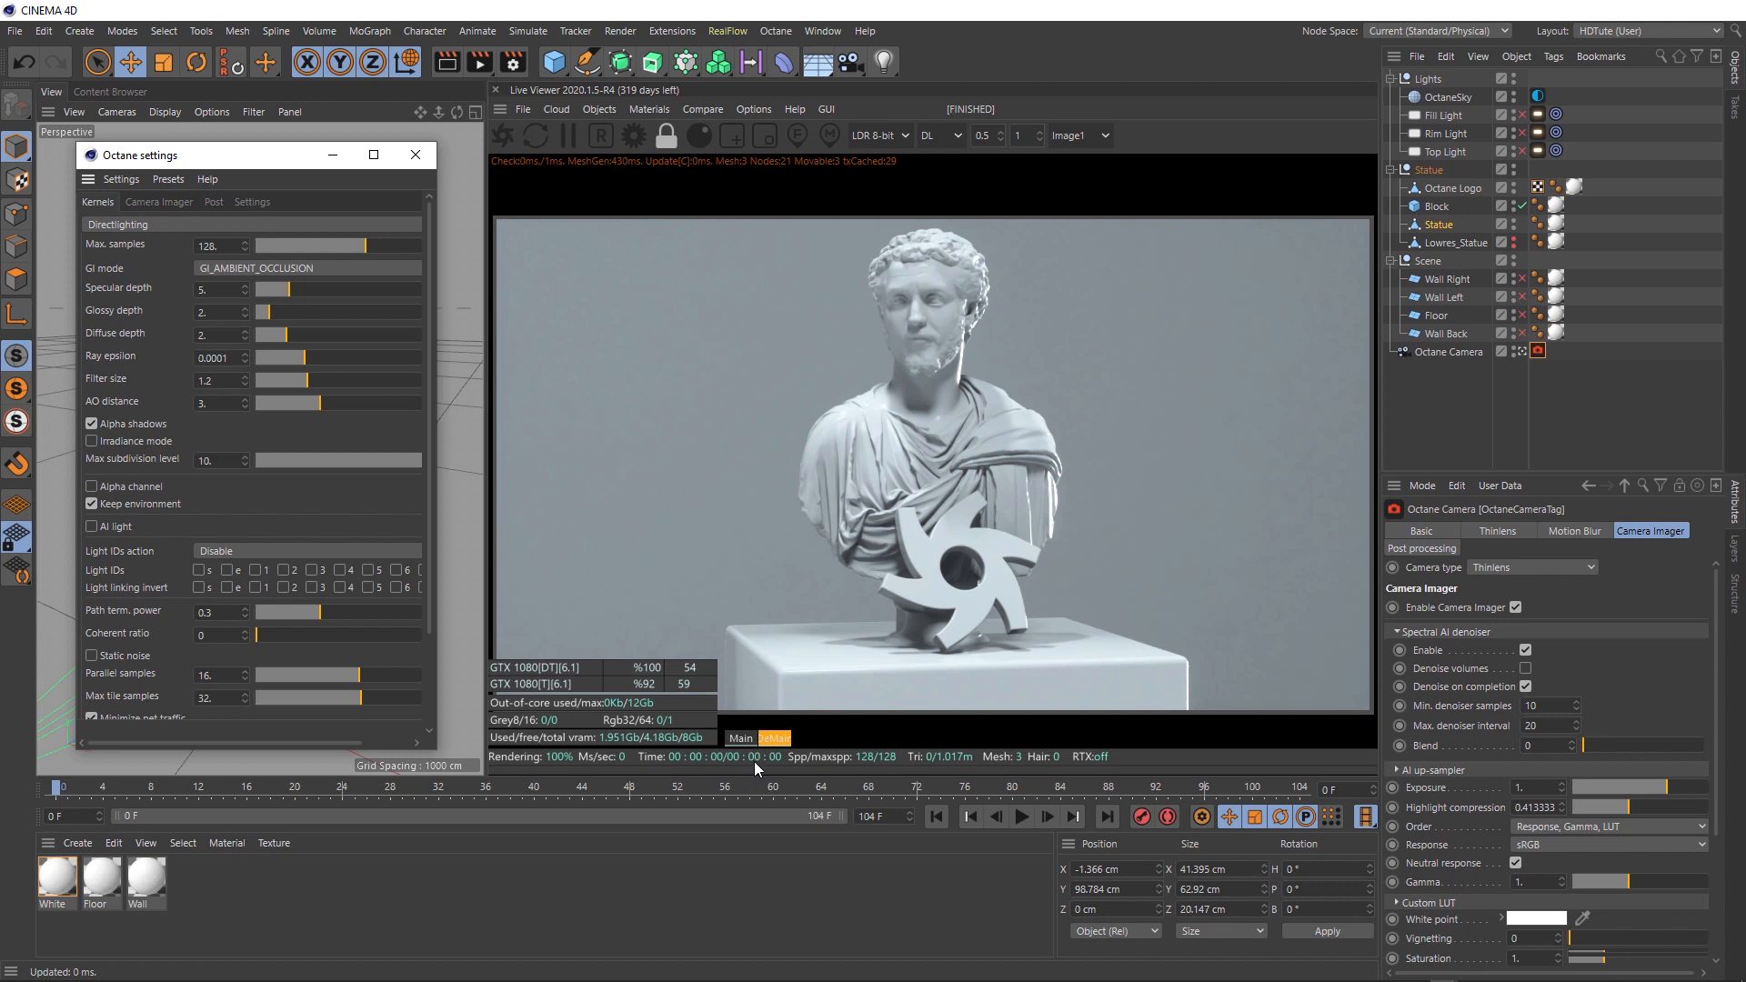
left_click(742, 739)
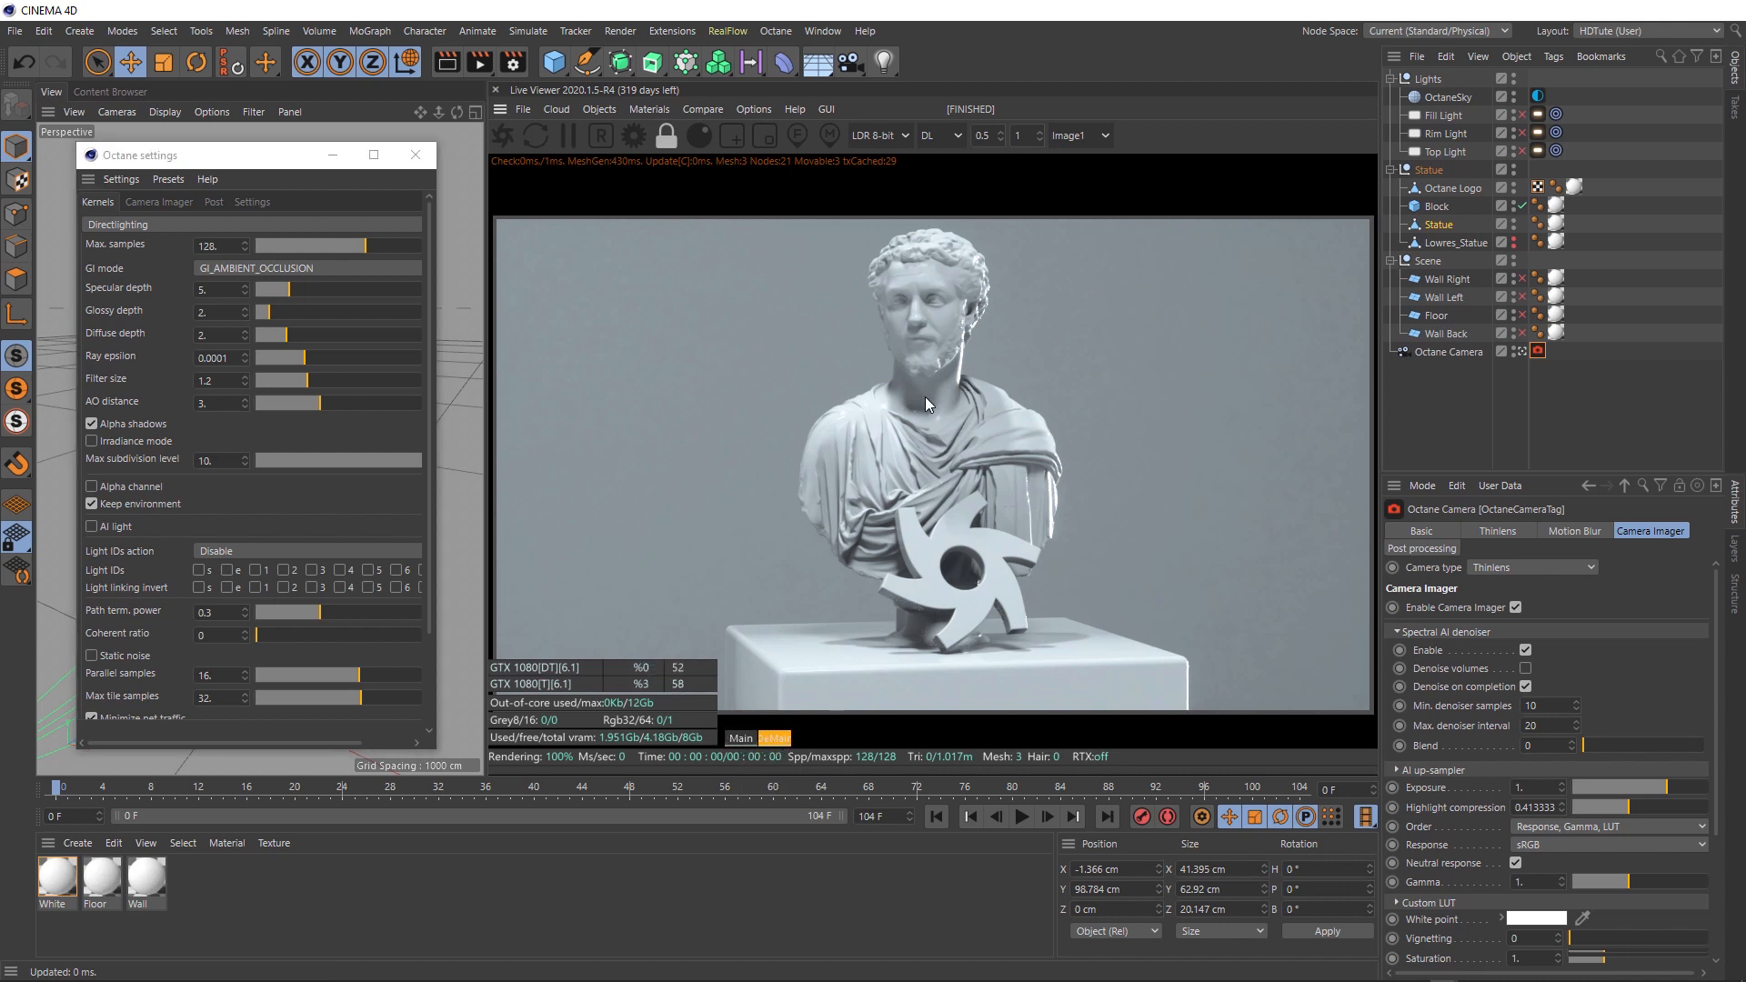
left_click(735, 740)
double_click(224, 246)
type("300")
key("Return")
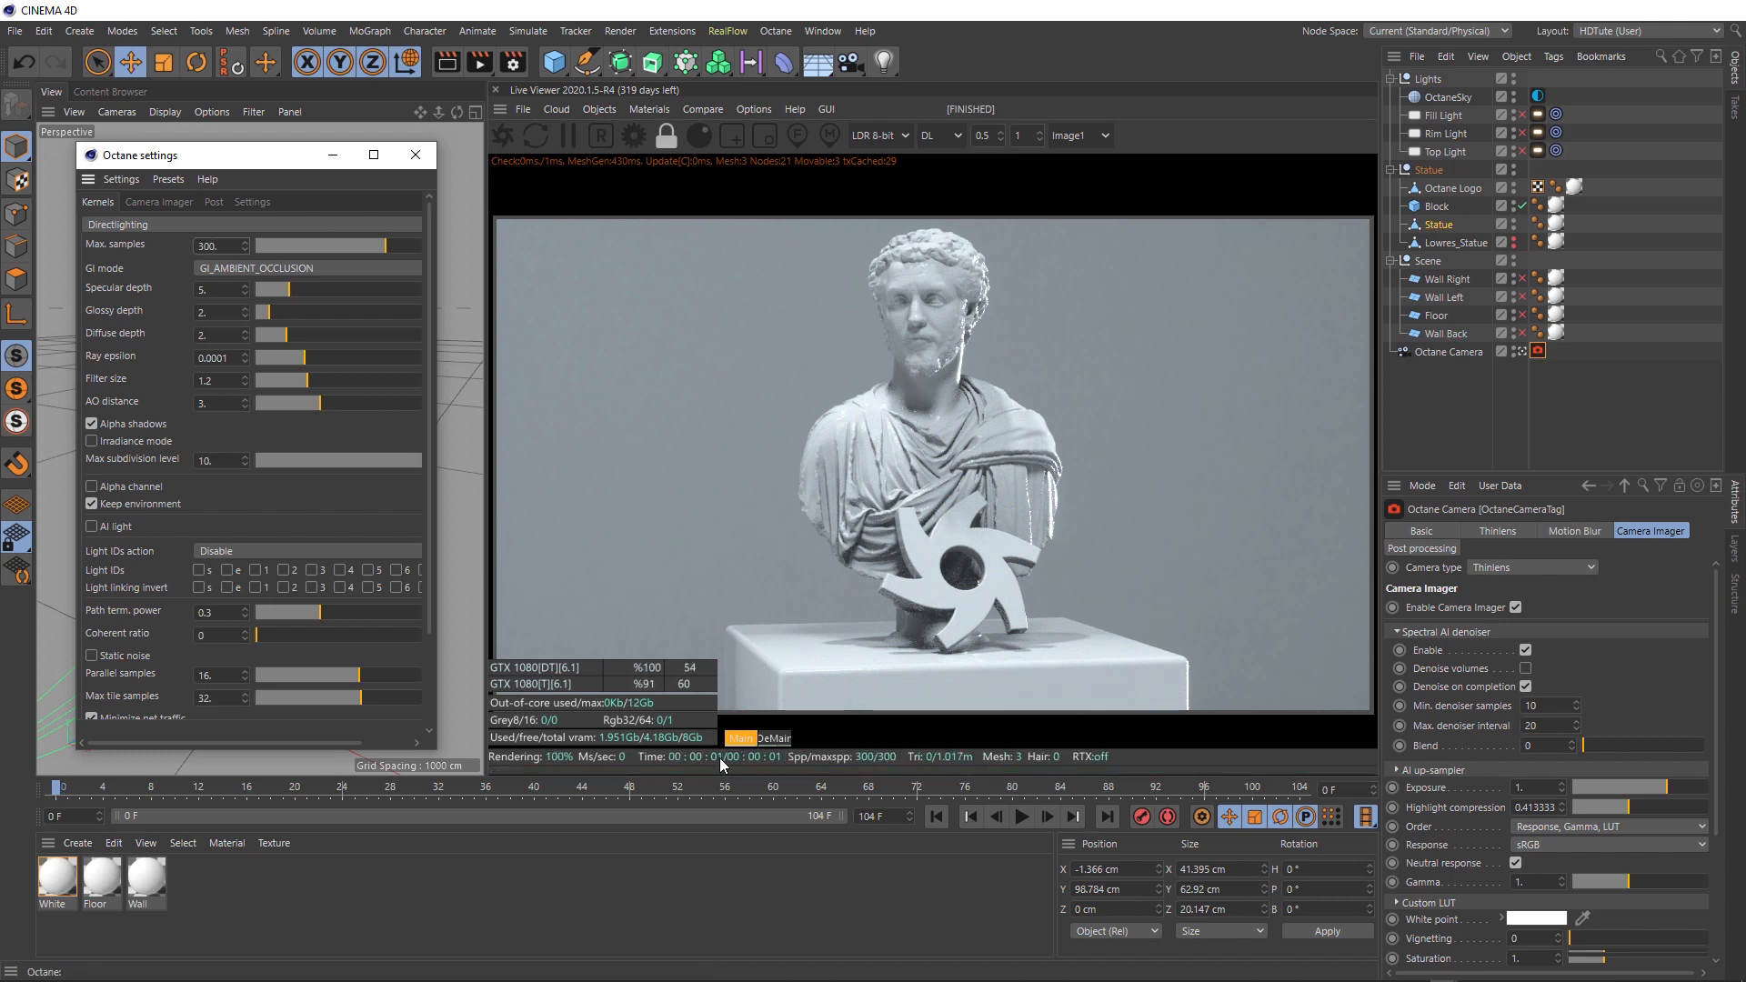
left_click(776, 739)
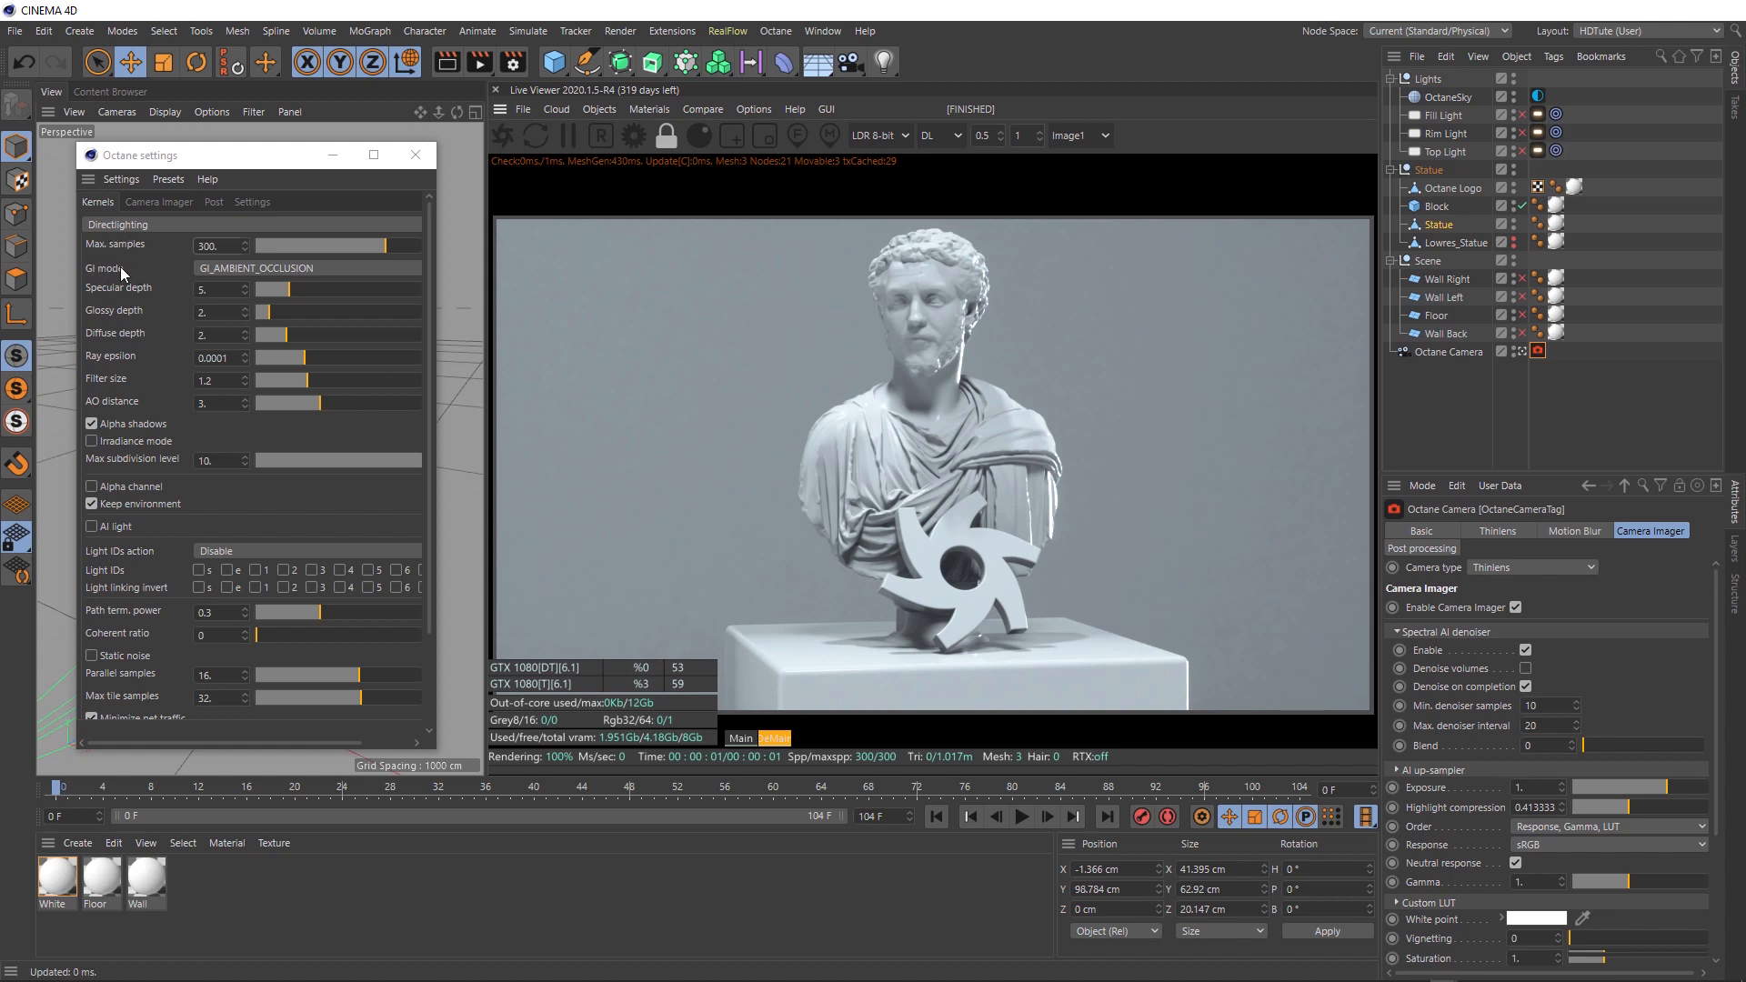
Step: Try GI_NONE as the Directlighting kernel's GI mode, and switch back to GI_AMBIENT_OCCLUSION
left_click(309, 269)
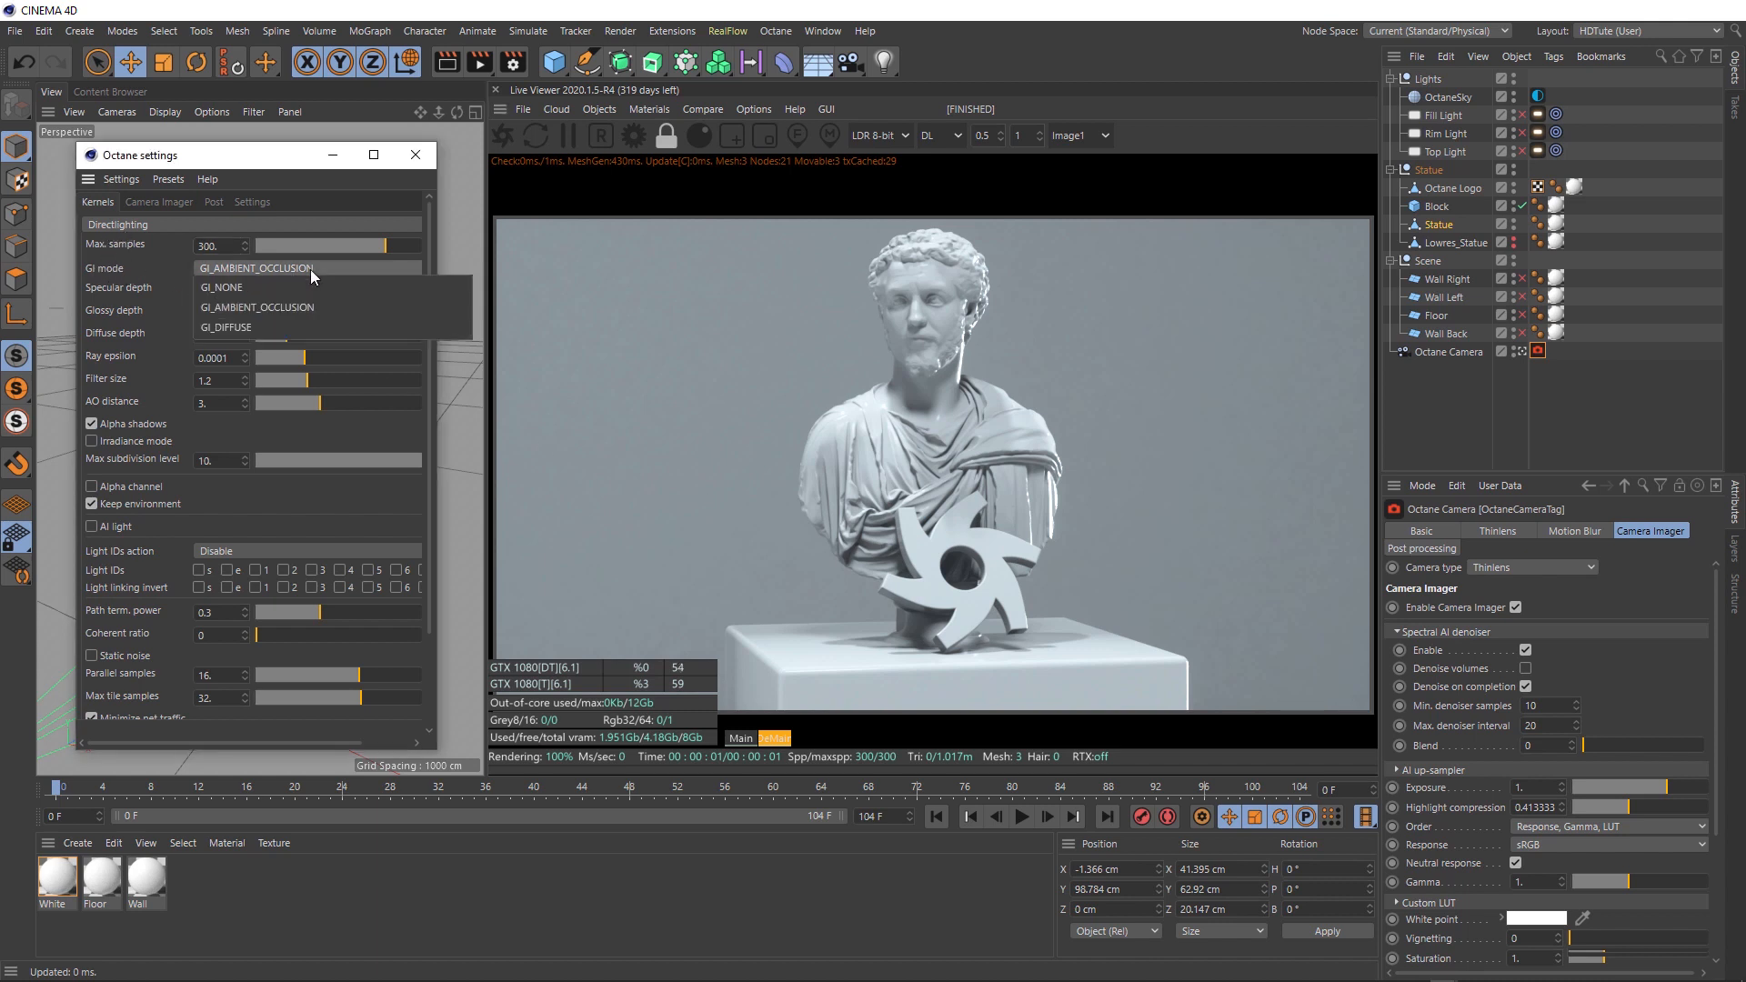
left_click(303, 286)
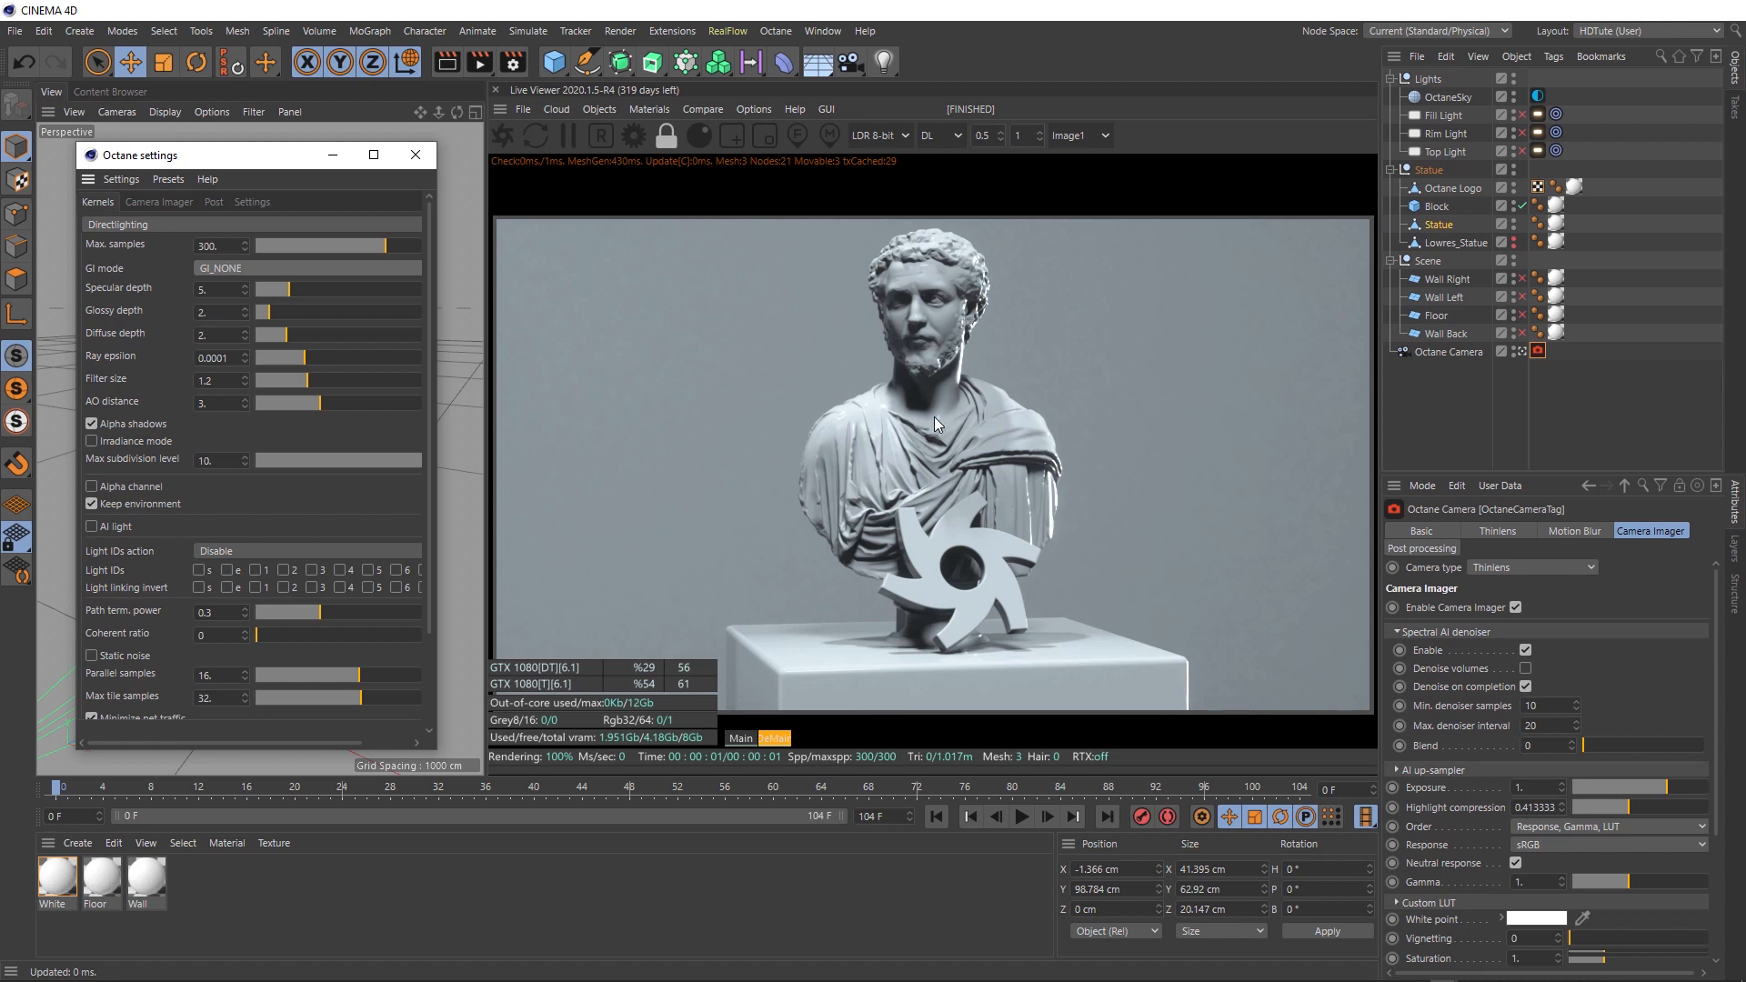
left_click(227, 269)
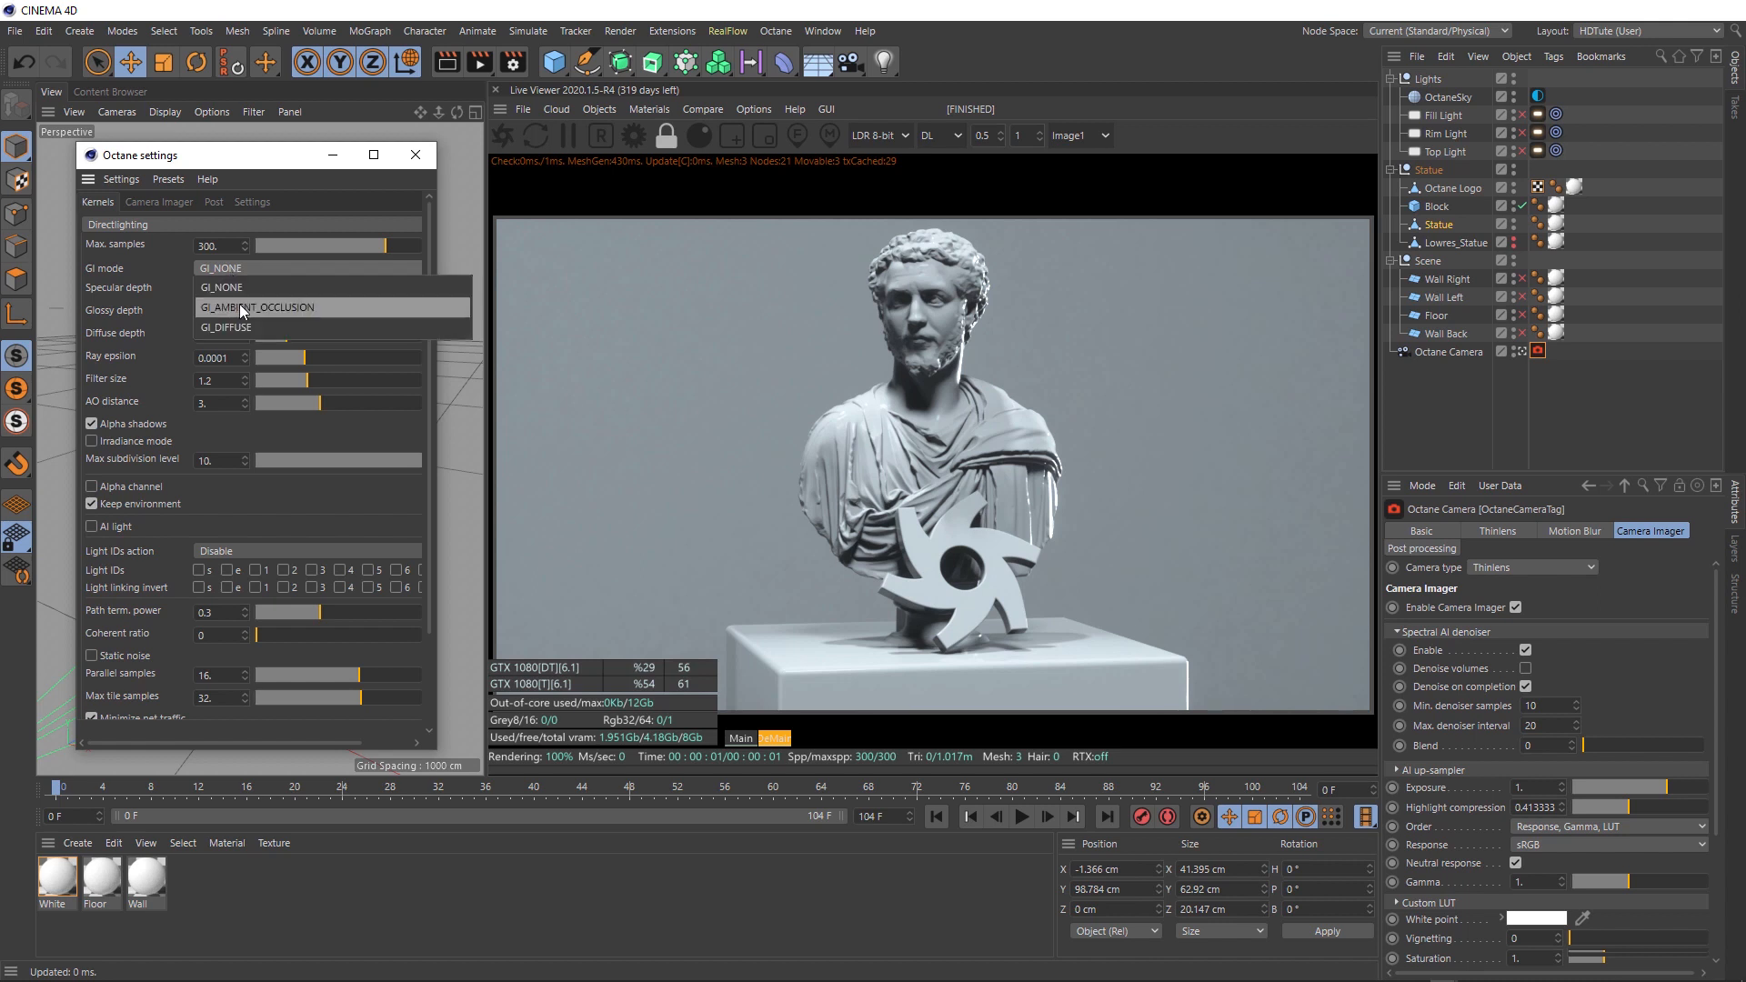
left_click(241, 309)
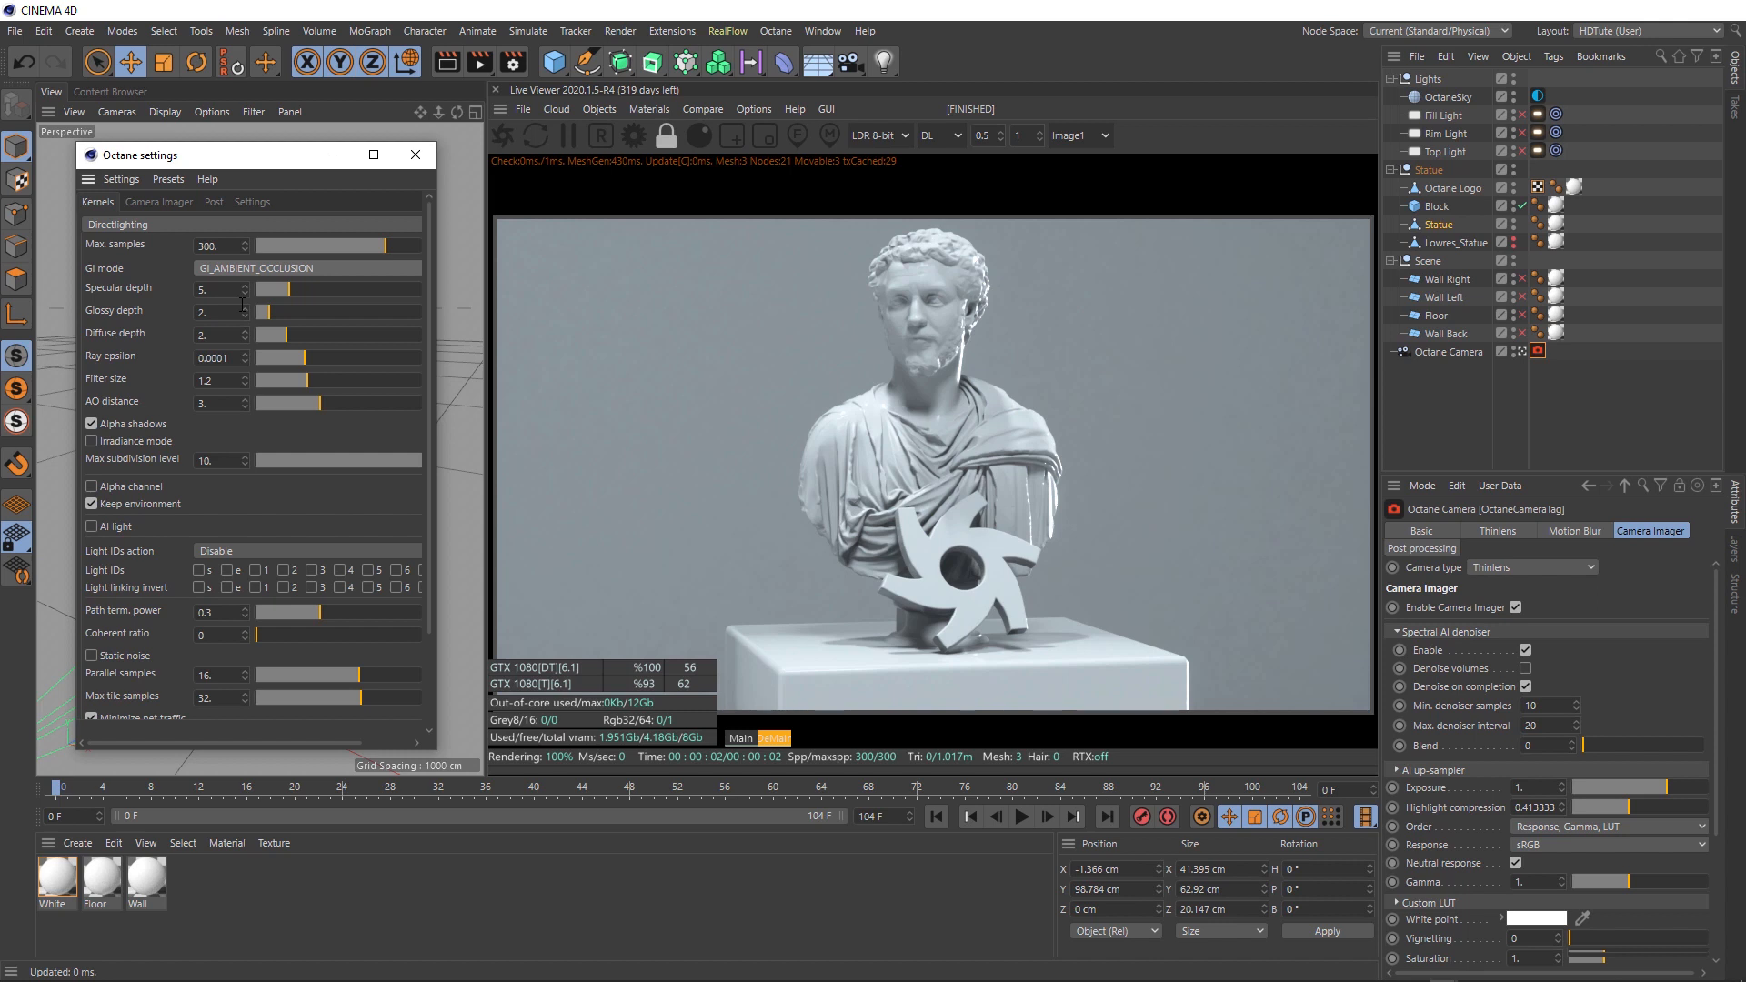
Step: Set the Directlighting kernel's GI mode to GI_DIFFUSE, with Specular depth 2 and Diffuse depth 6
left_click(220, 268)
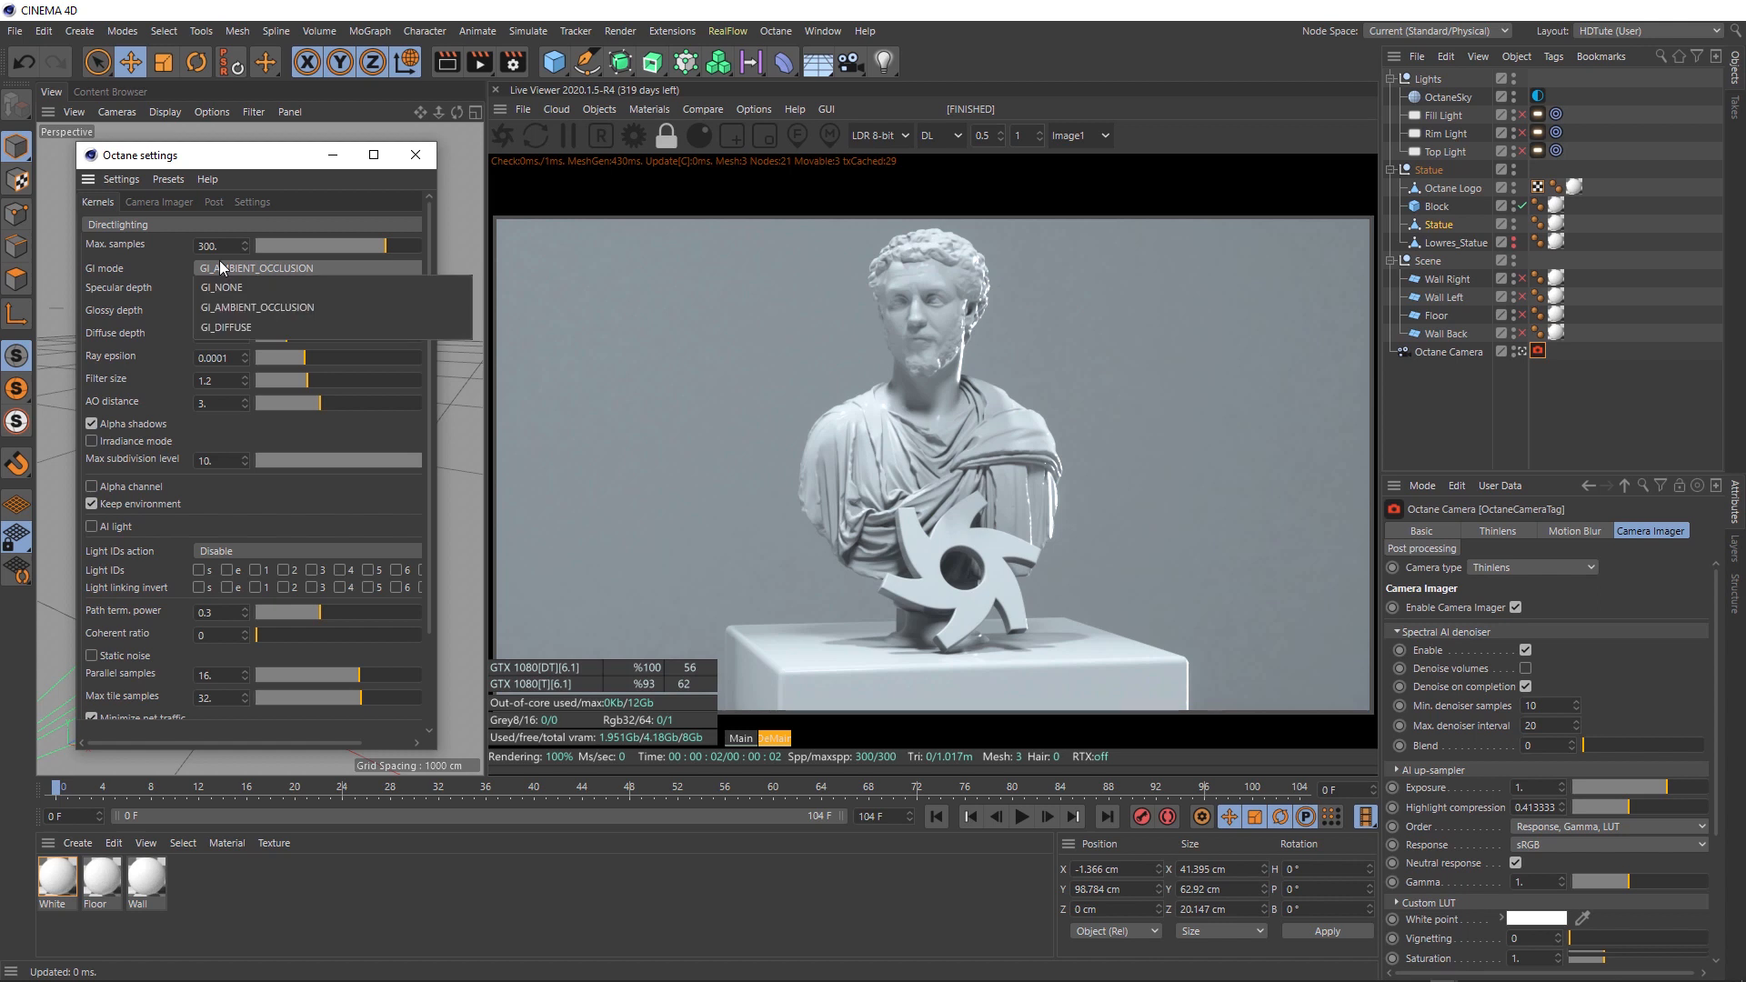
left_click(250, 328)
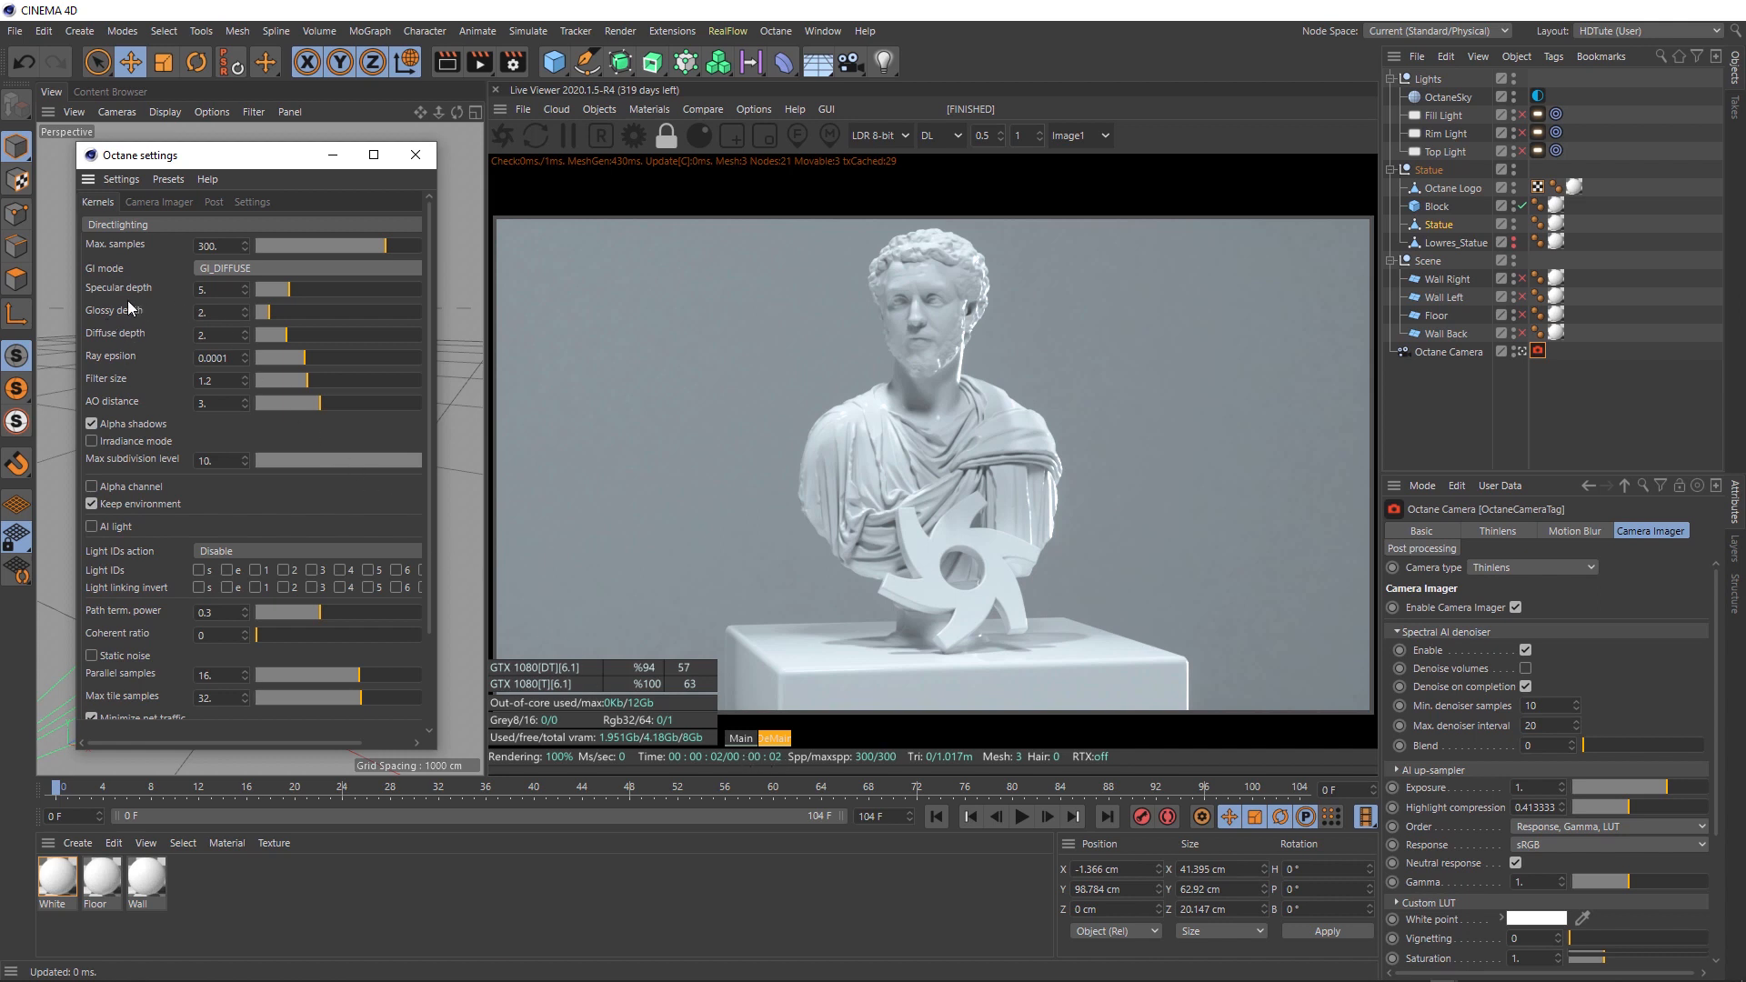
left_click(215, 288)
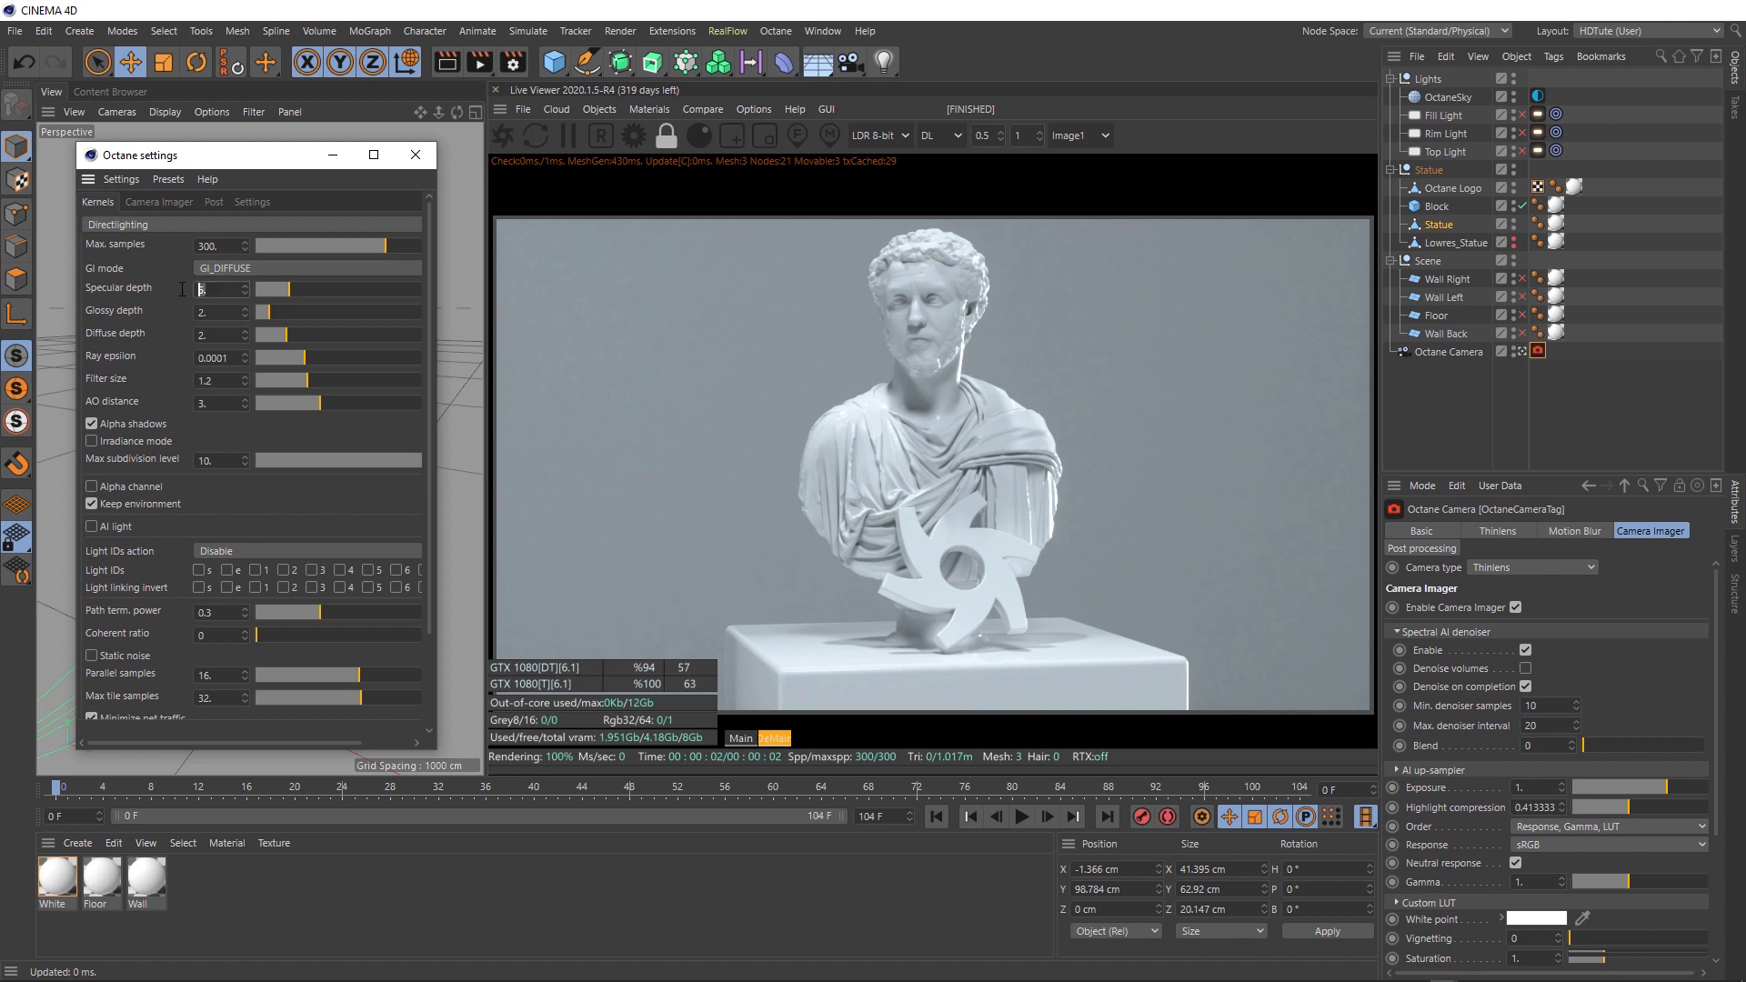
type("2")
left_click(214, 335)
type("6")
key("Return")
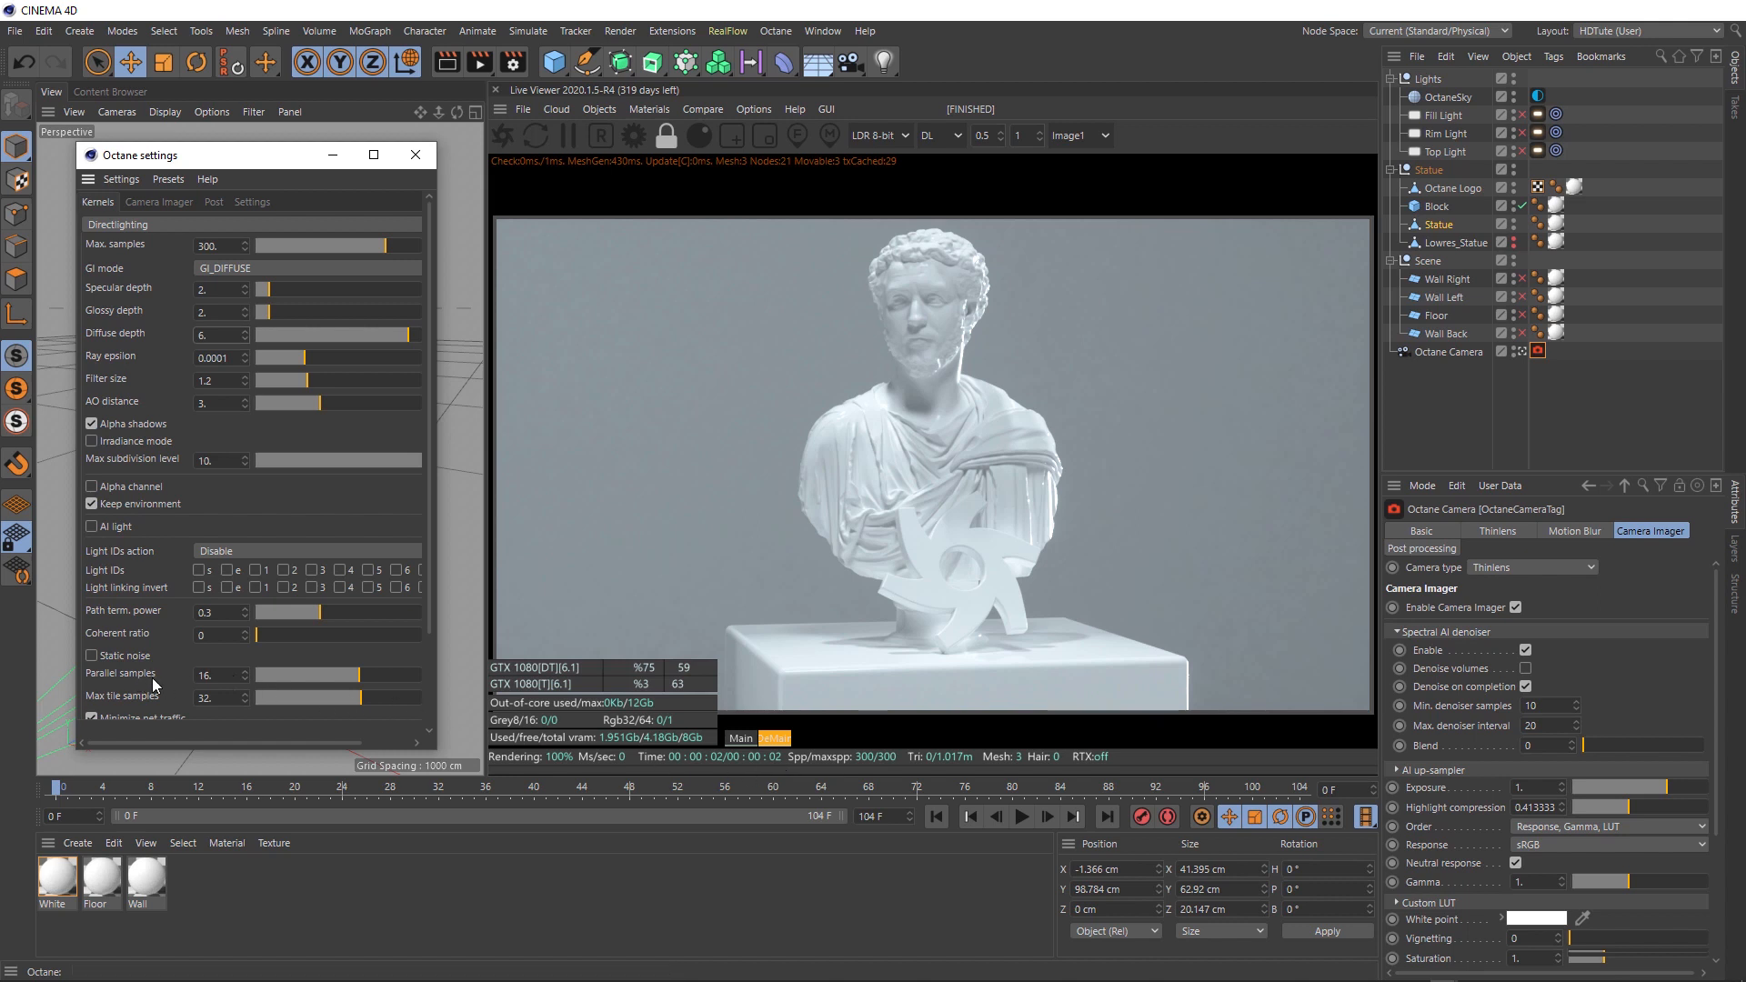
Step: Raise Parallel samples to 28 and Max tile samples to 54 in the Directlighting kernel, and look over its remaining options
left_click_drag(397, 675, 444, 697)
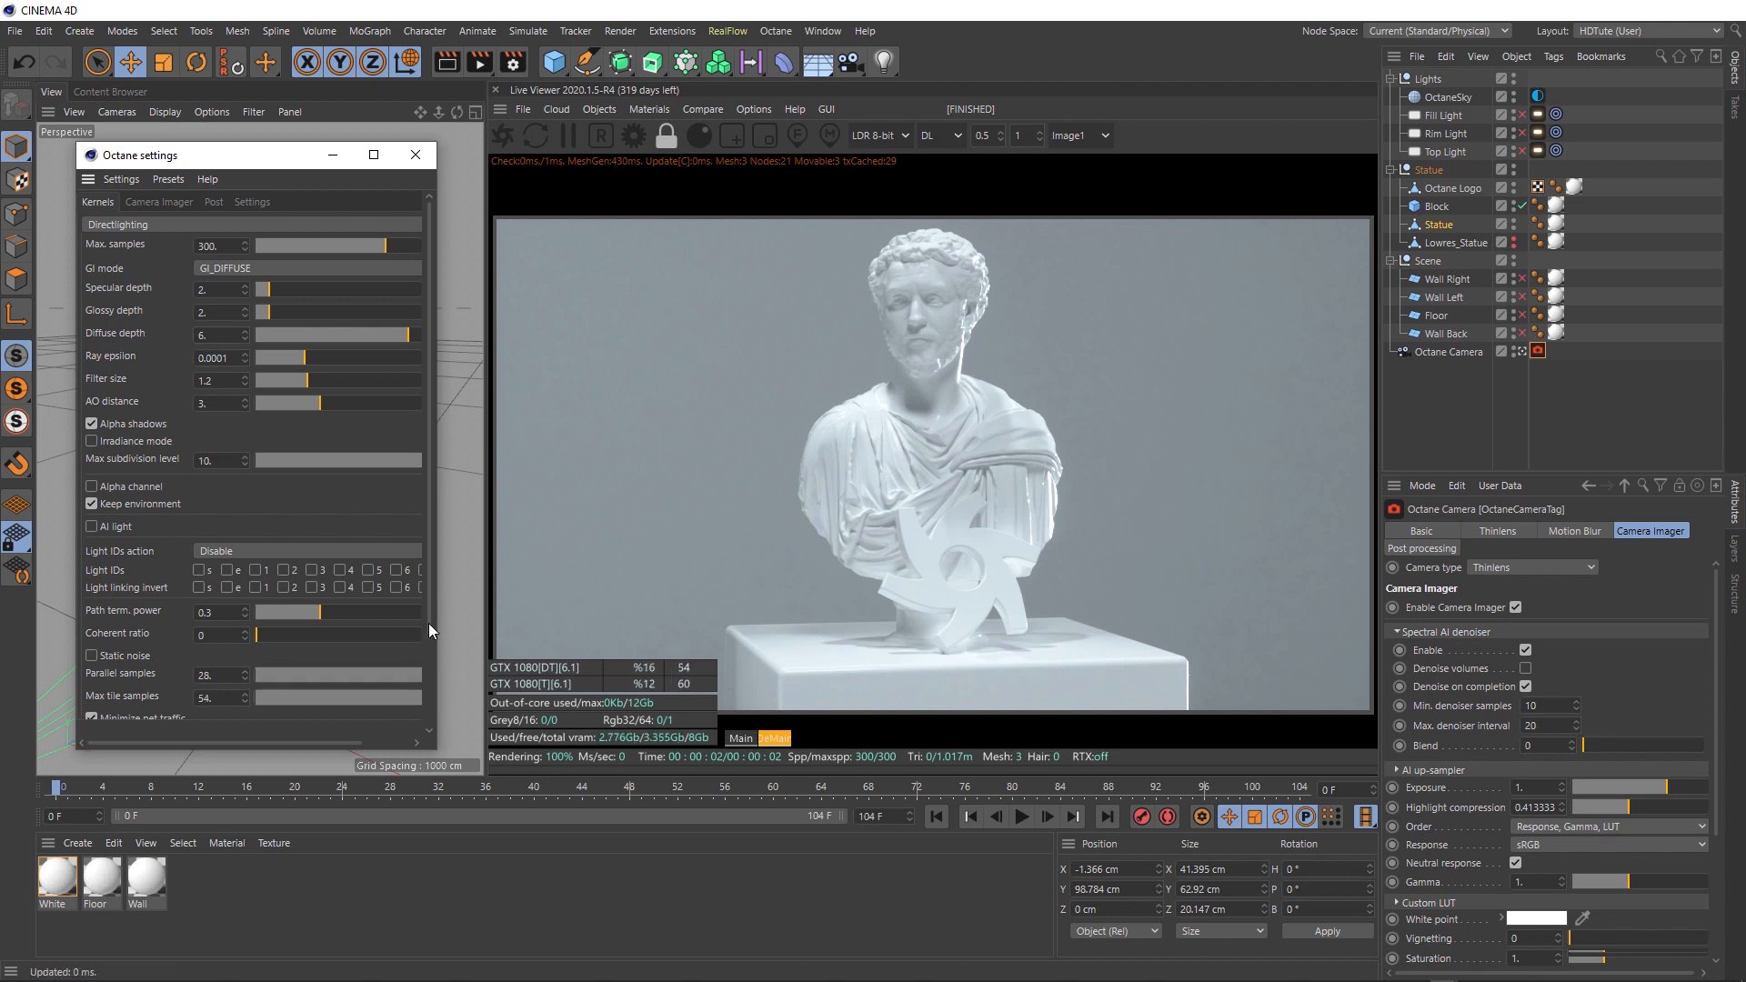
left_click_drag(428, 624, 431, 710)
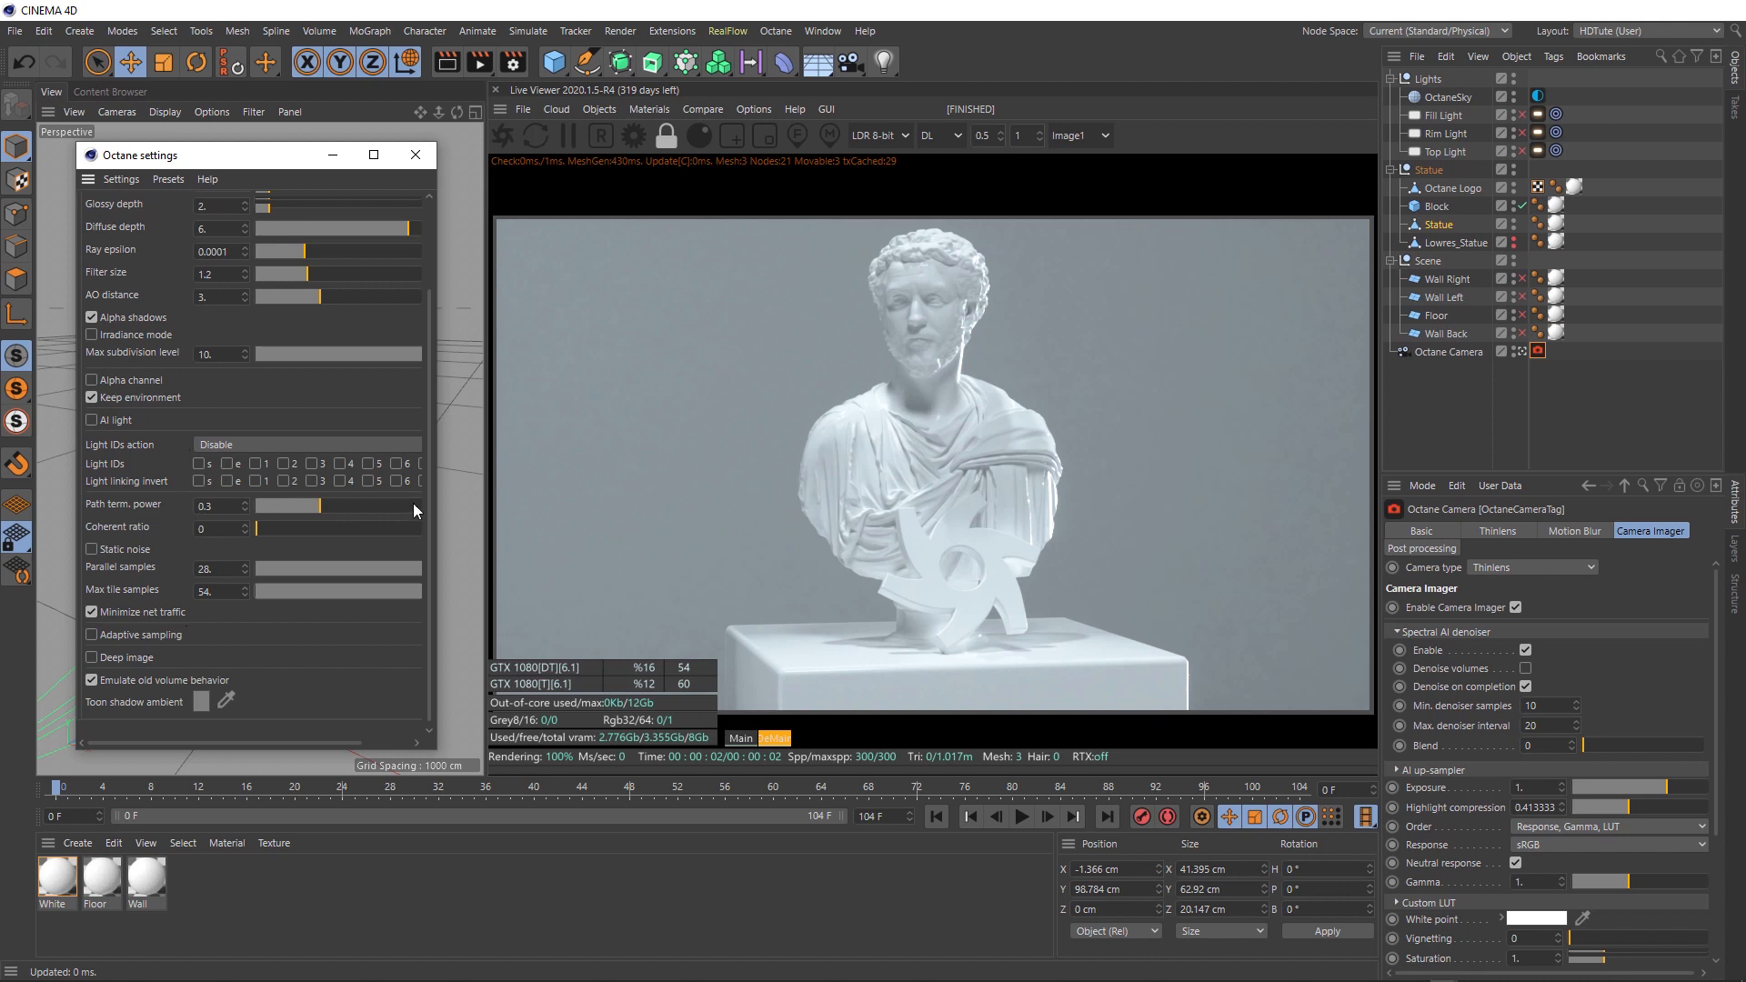
left_click_drag(433, 473, 440, 312)
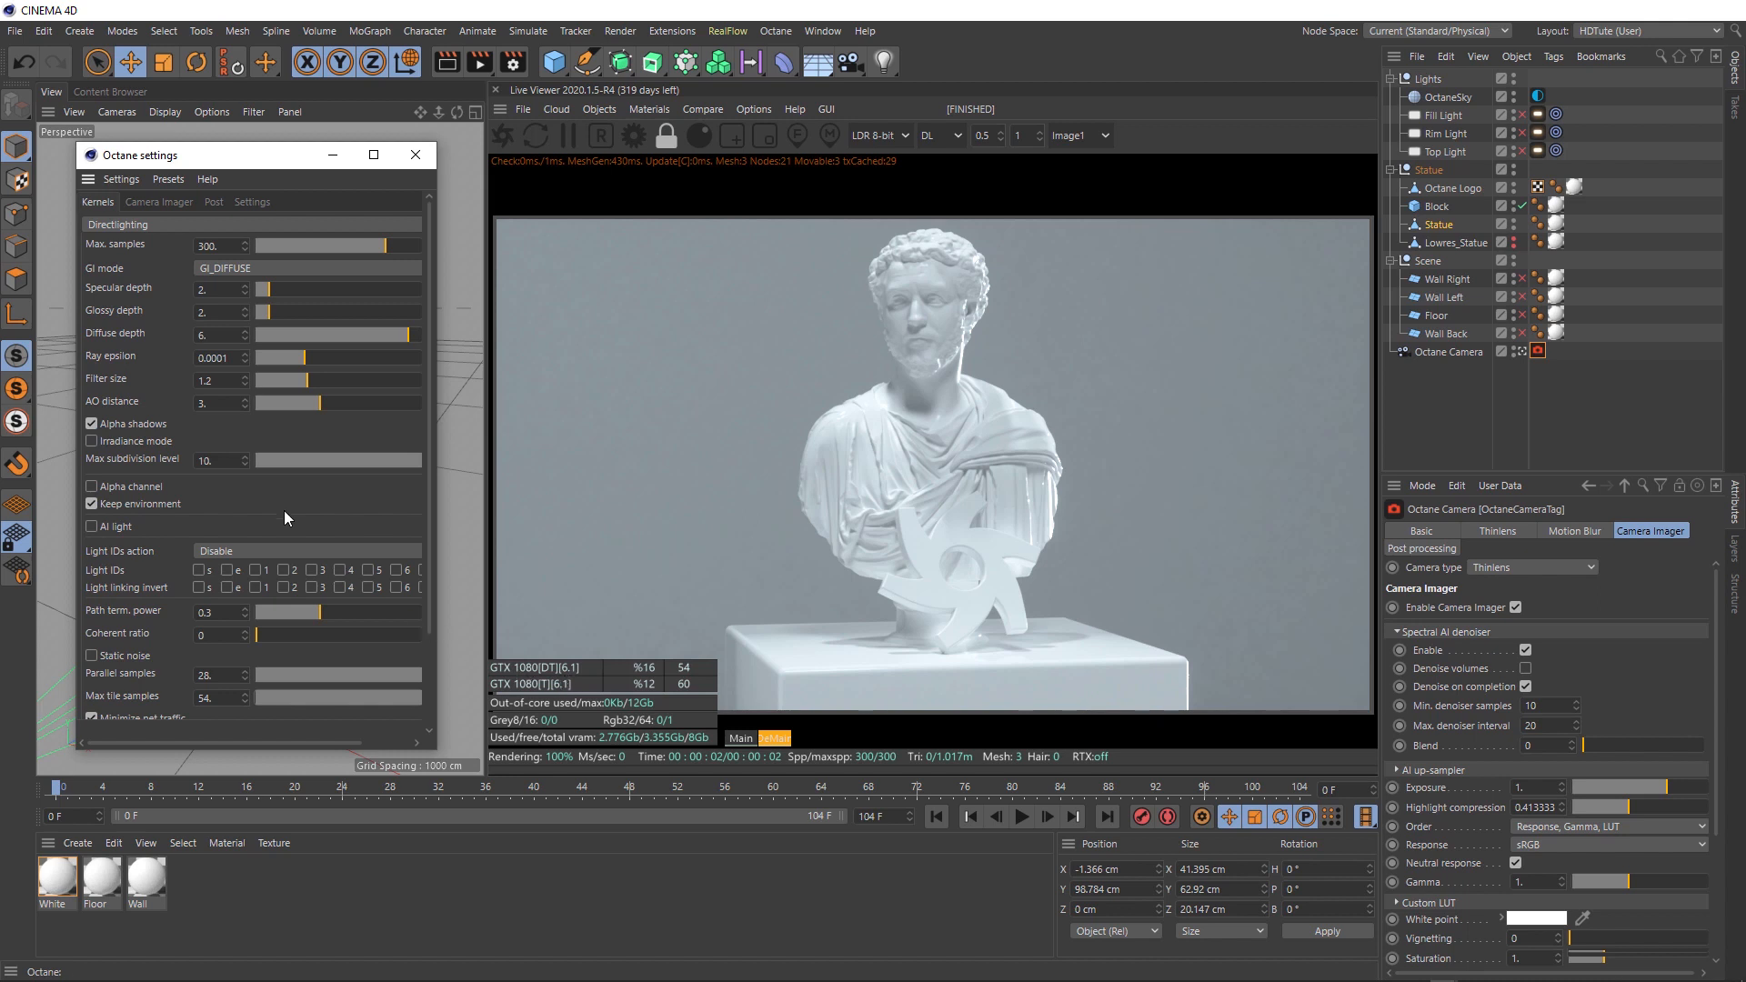
Step: Open the Octane device settings that hold the render priority and the available GPUs
left_click(258, 202)
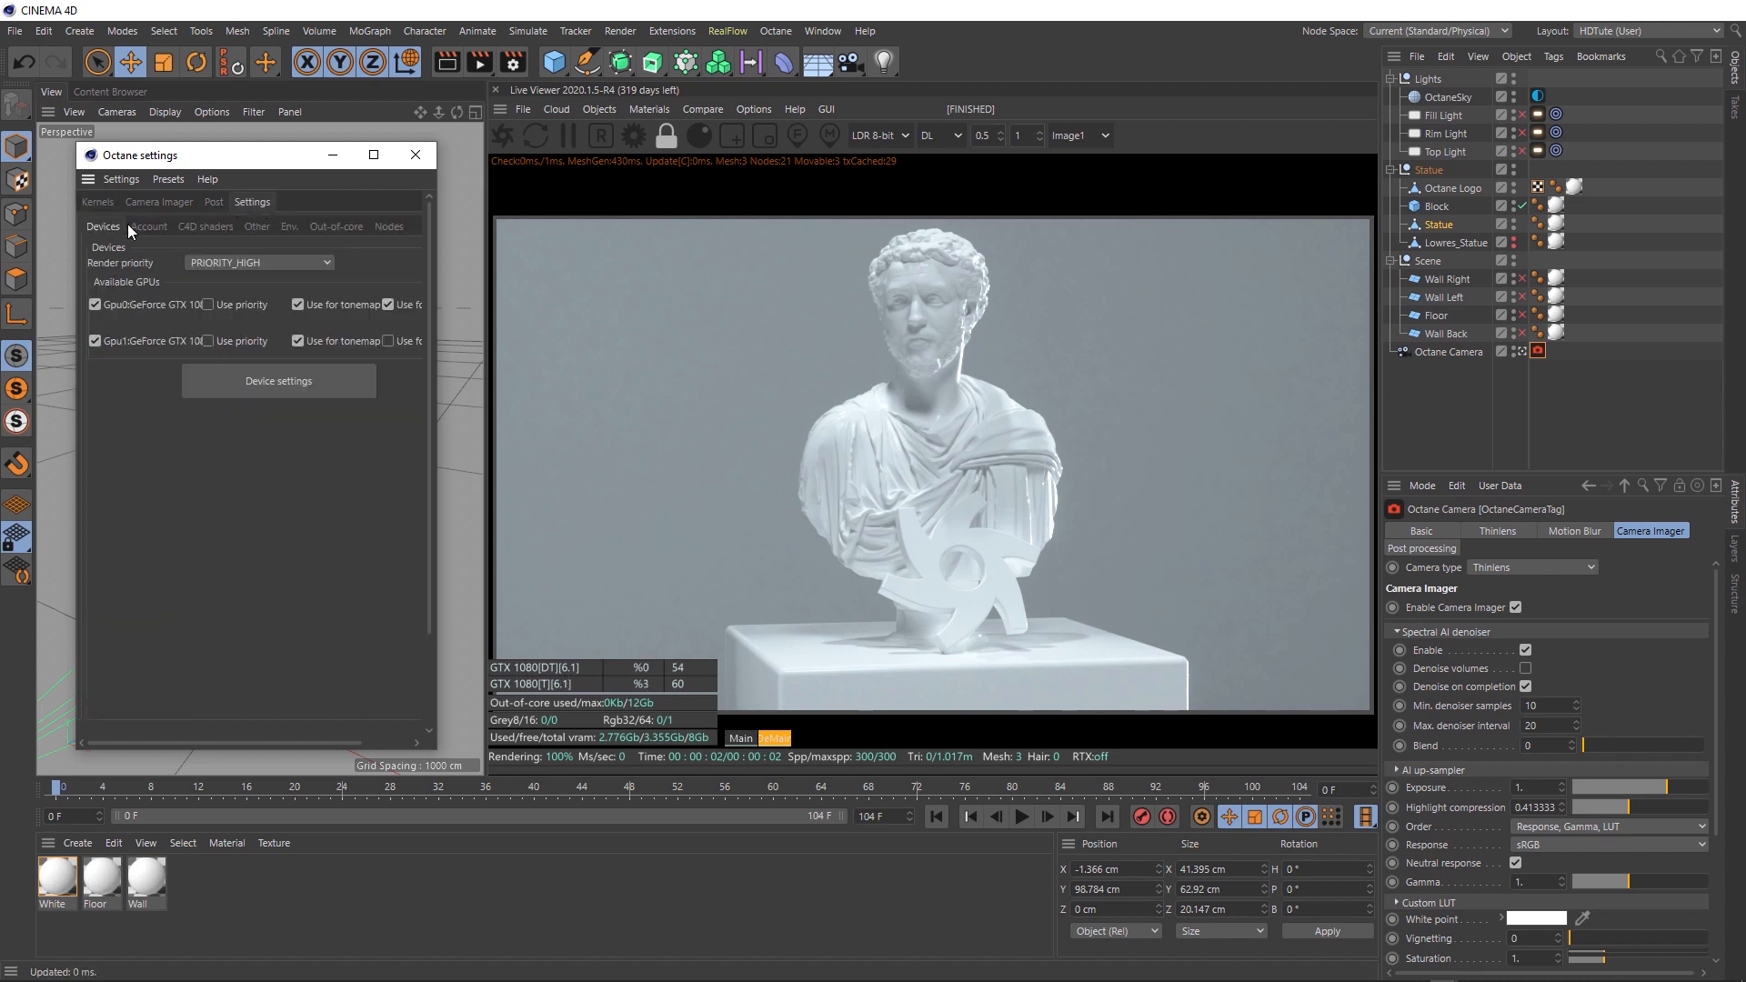